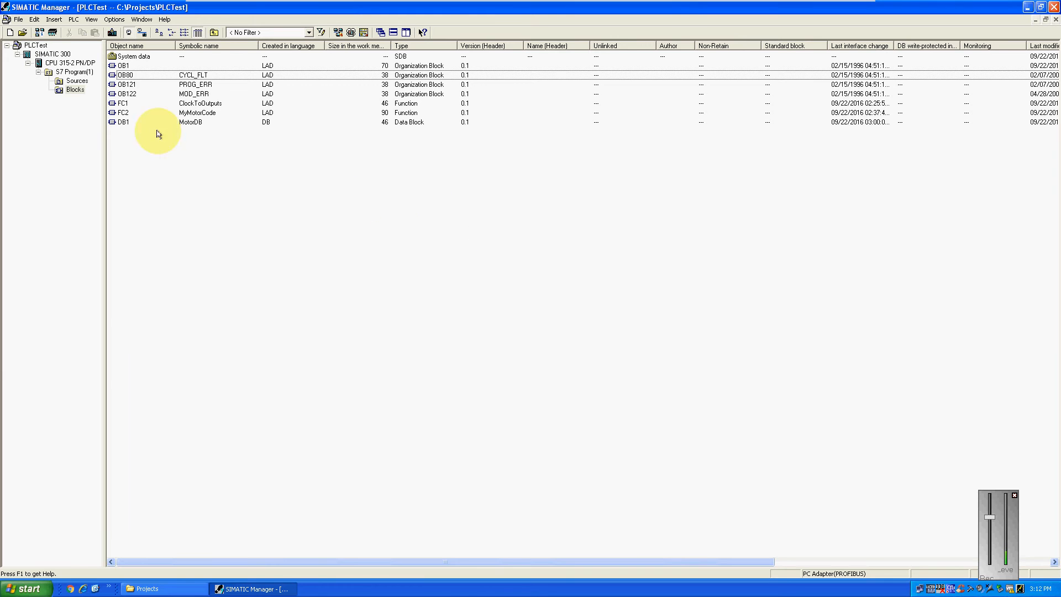
- Open the network configuration of the PLCTest project in NetPro
{"action": "left_click", "coordinate": [36, 44]}
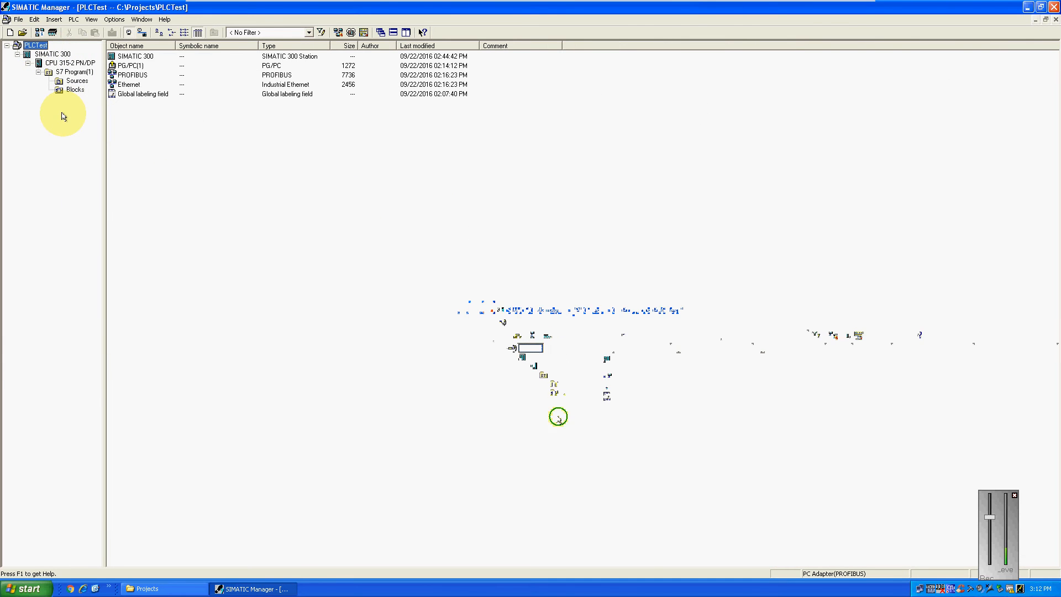
{"action": "right_click", "coordinate": [63, 115]}
{"action": "mouse_move", "coordinate": [102, 166]}
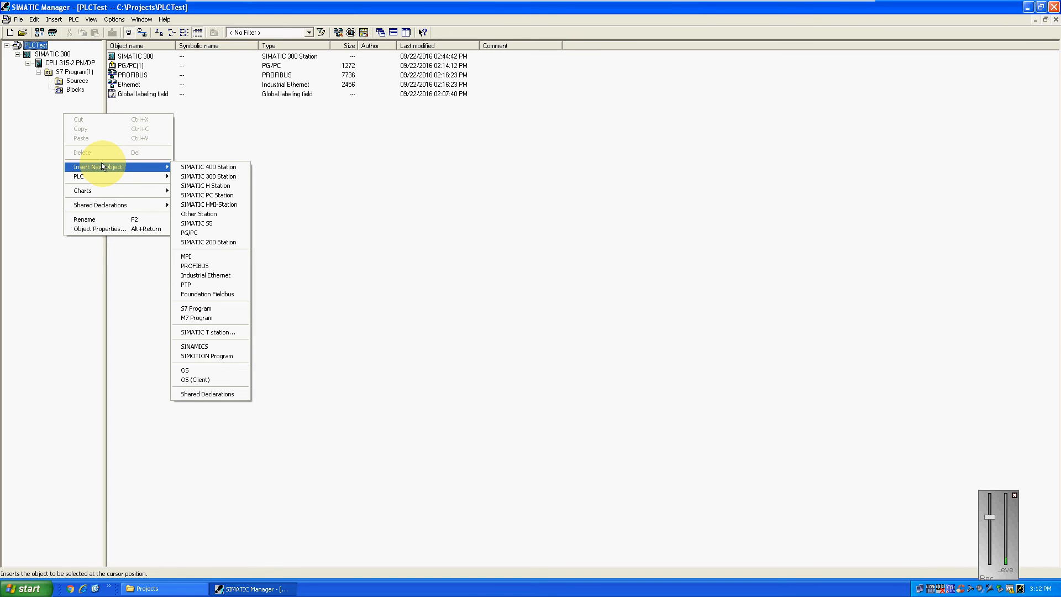
{"action": "left_click", "coordinate": [300, 129]}
{"action": "left_click", "coordinate": [337, 32]}
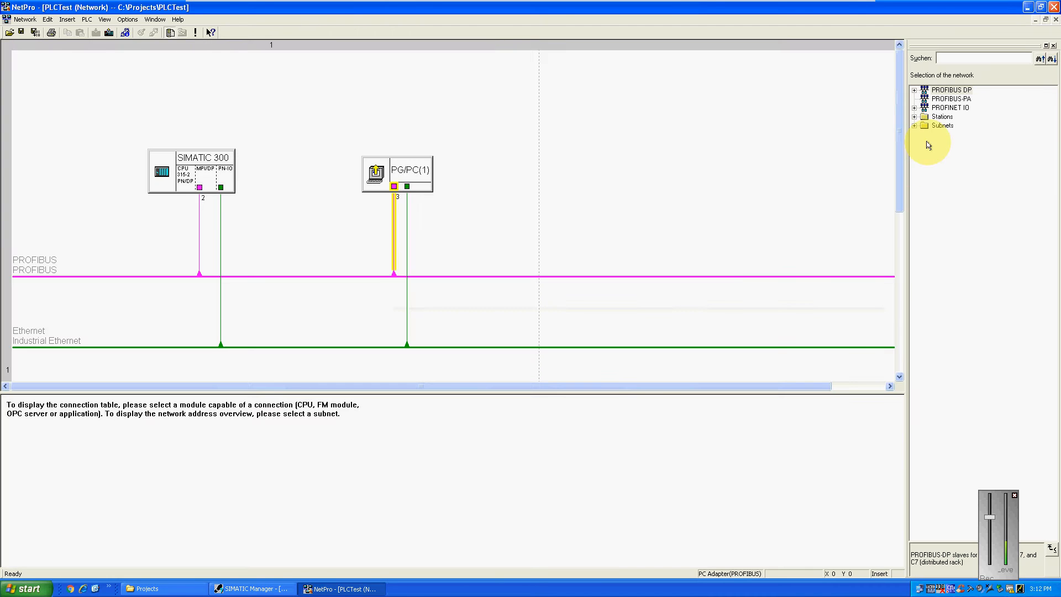
- Insert a SIMATIC HMI Station from the Stations catalogue into the network beside PG/PC(1)
{"action": "left_click", "coordinate": [914, 117]}
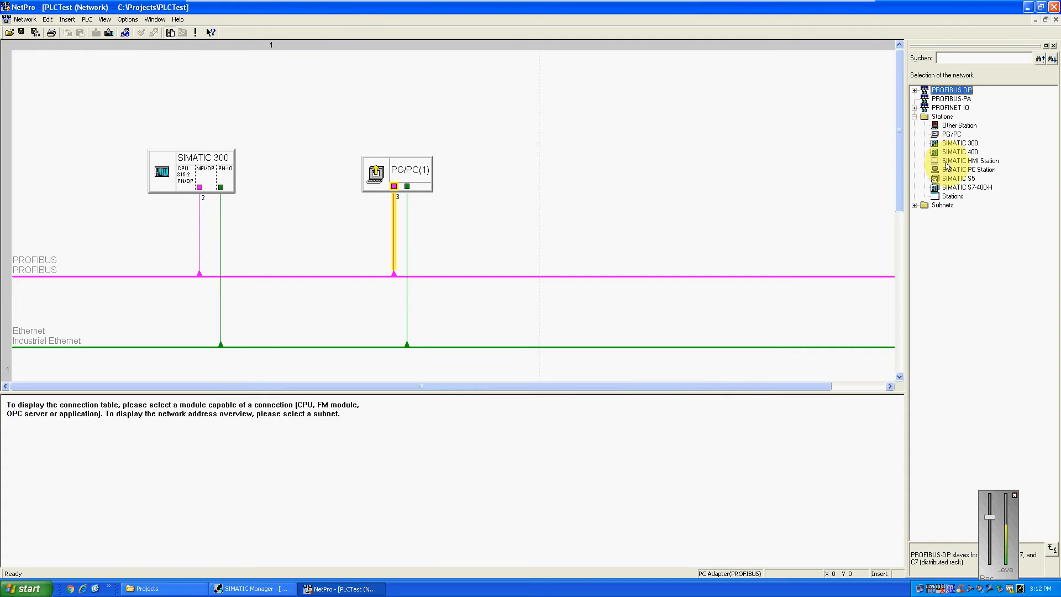
{"action": "left_click", "coordinate": [965, 162]}
{"action": "left_click_drag", "start_coordinate": [964, 161], "coordinate": [604, 197]}
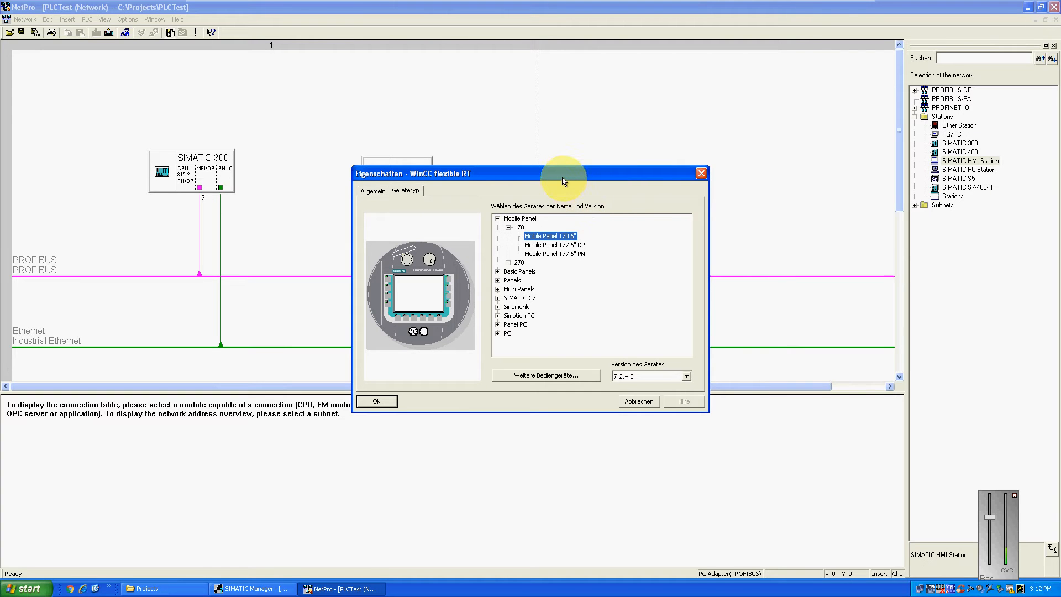
- Choose the MP 377 15" Touch from the 370 series of Multi Panels as the HMI station's device type and confirm
{"action": "left_click_drag", "start_coordinate": [563, 176], "coordinate": [395, 220]}
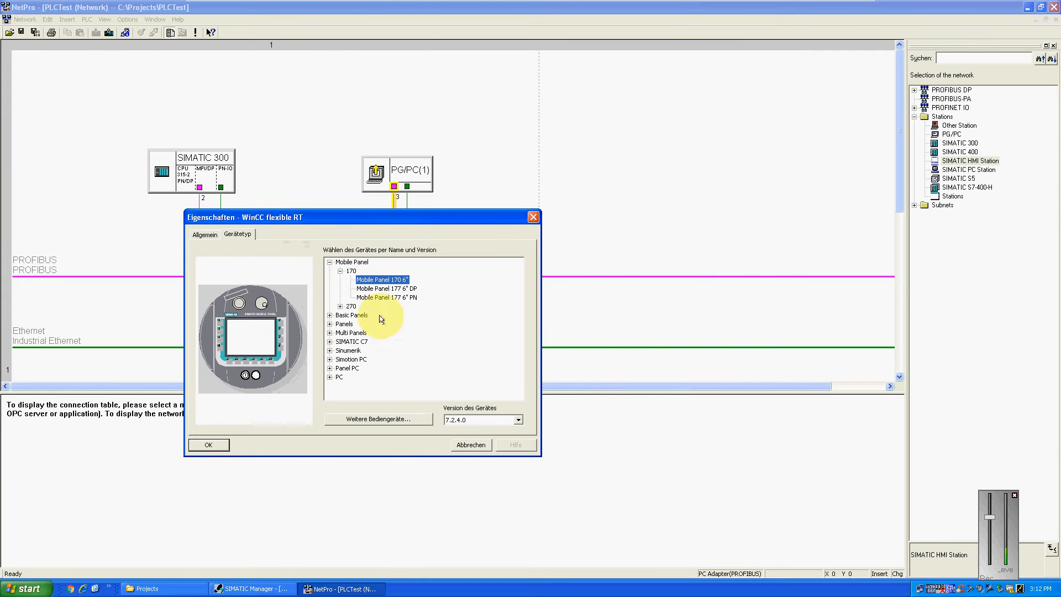
{"action": "left_click", "coordinate": [329, 333]}
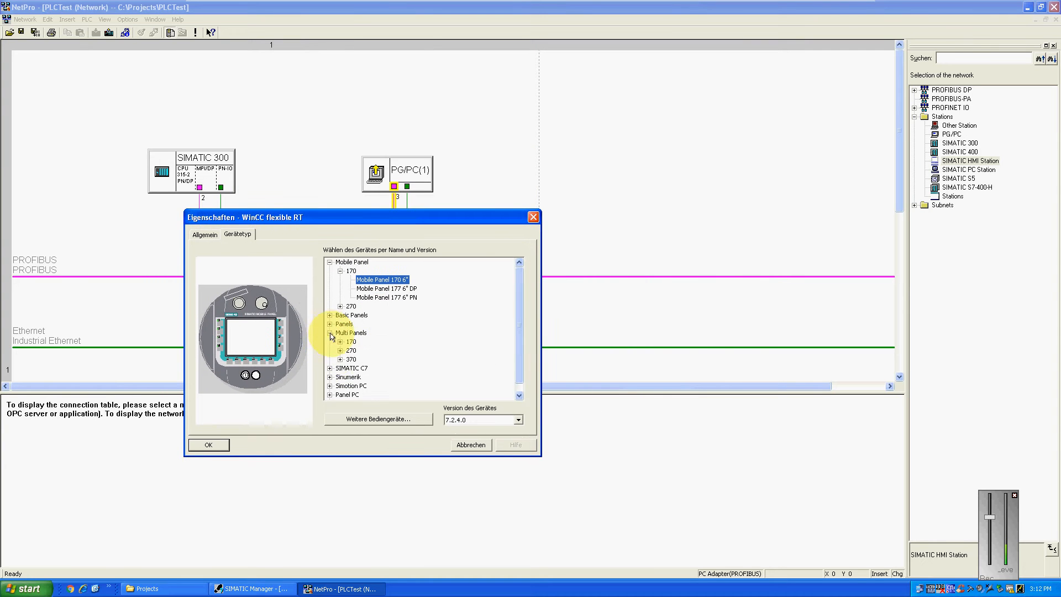
{"action": "left_click", "coordinate": [340, 359]}
{"action": "scroll", "coordinate": [339, 362], "scroll_direction": "down", "scroll_amount": 1}
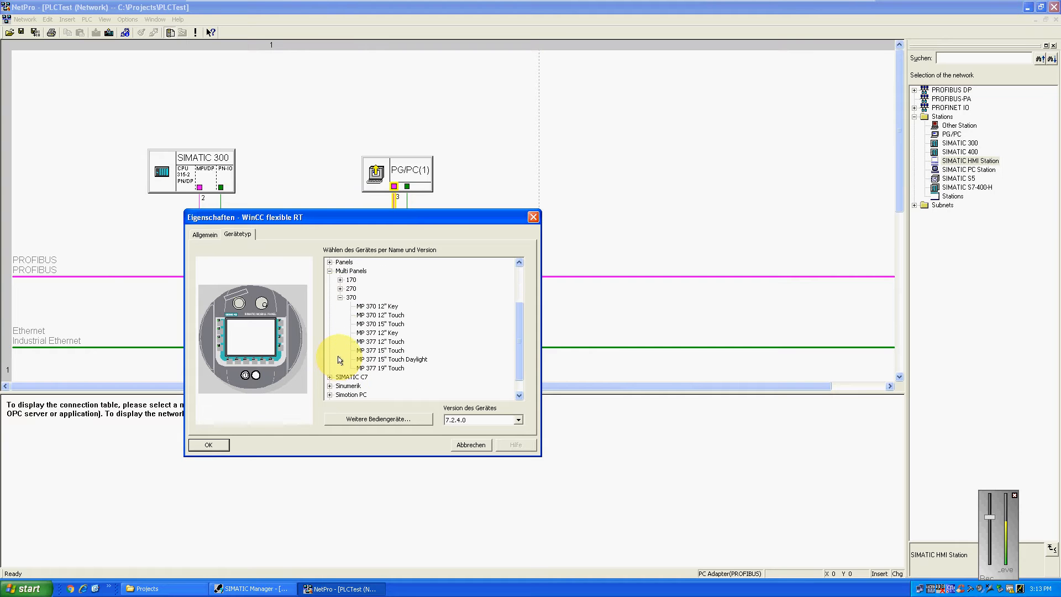
{"action": "left_click", "coordinate": [360, 342]}
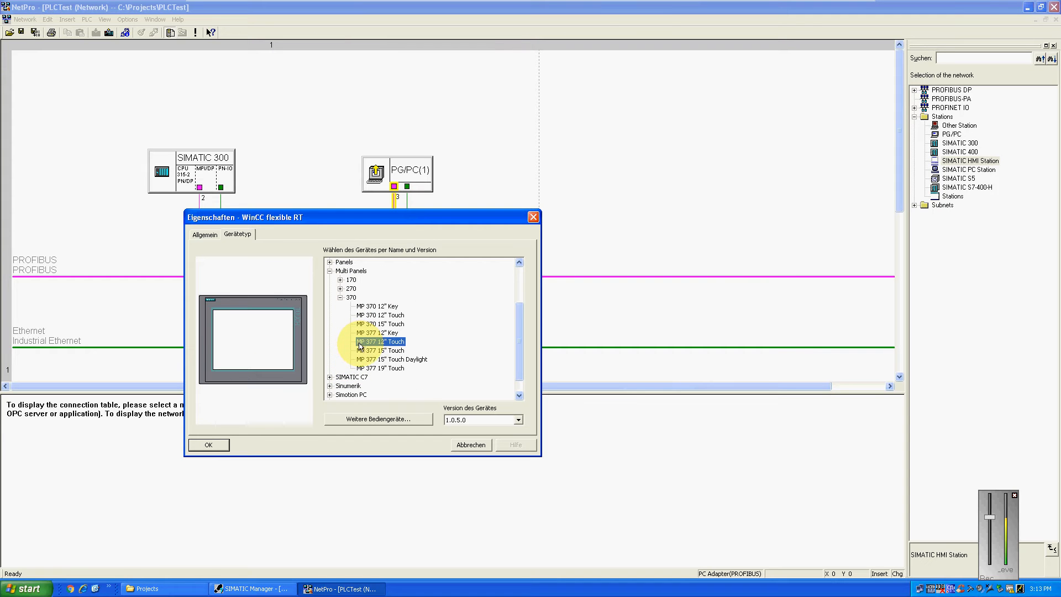
{"action": "left_click", "coordinate": [363, 350]}
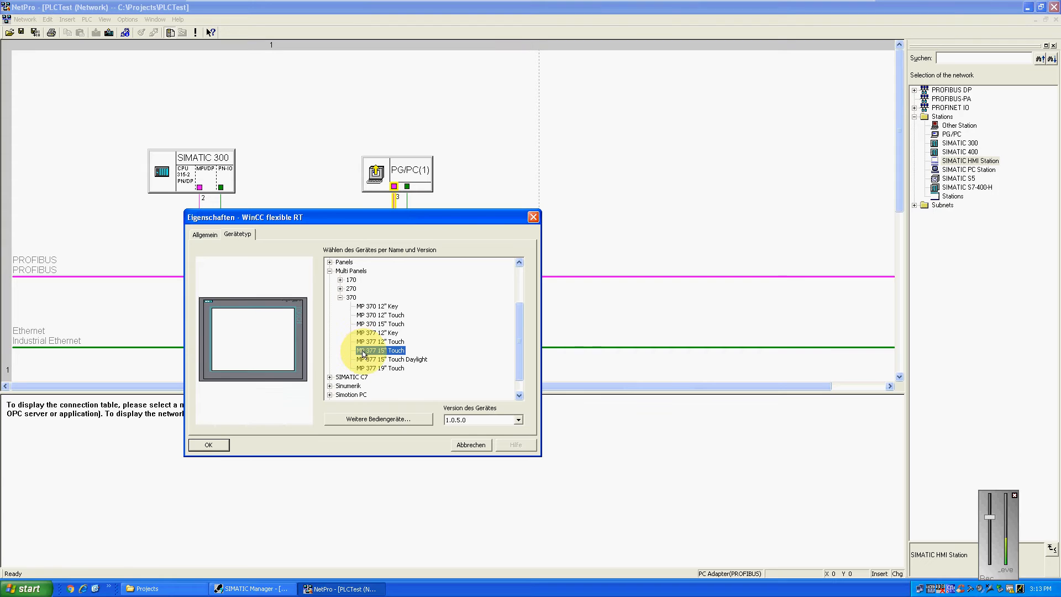
{"action": "left_click", "coordinate": [518, 420]}
{"action": "left_click", "coordinate": [470, 430]}
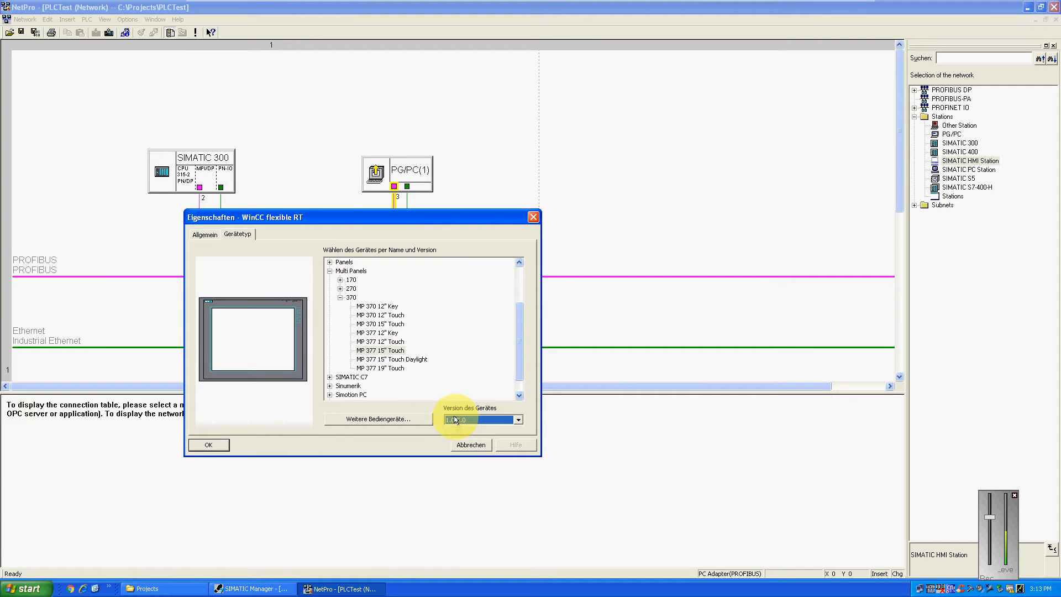
{"action": "left_click", "coordinate": [209, 444]}
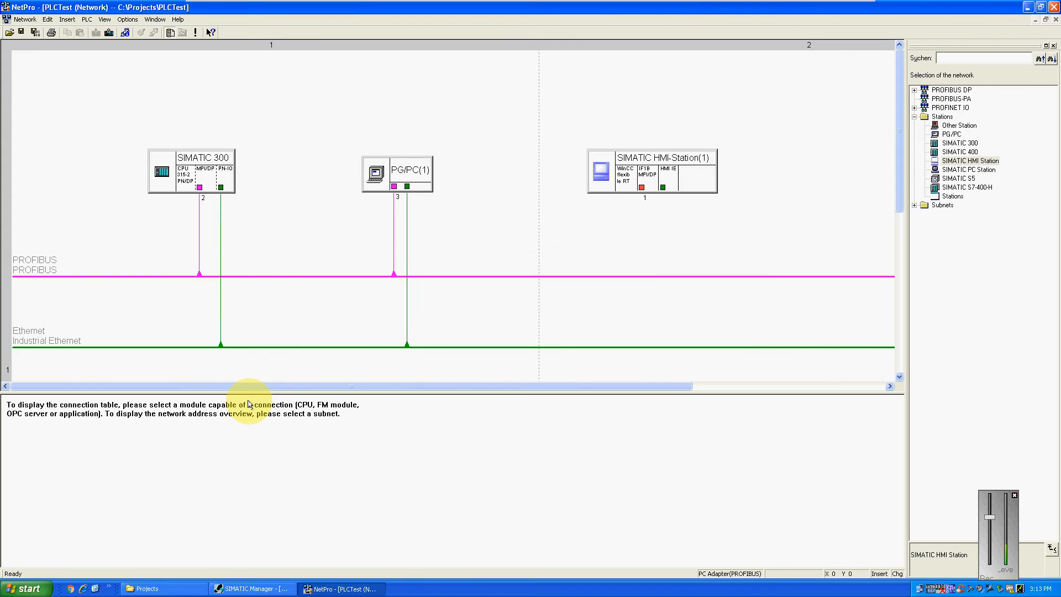
- Set the HMI station's IF1B MPI/DP interface to type PROFIBUS with address 1 and attach it to the 1.5 Mbps PROFIBUS subnet
{"action": "double_click", "coordinate": [649, 178]}
{"action": "left_click", "coordinate": [497, 300]}
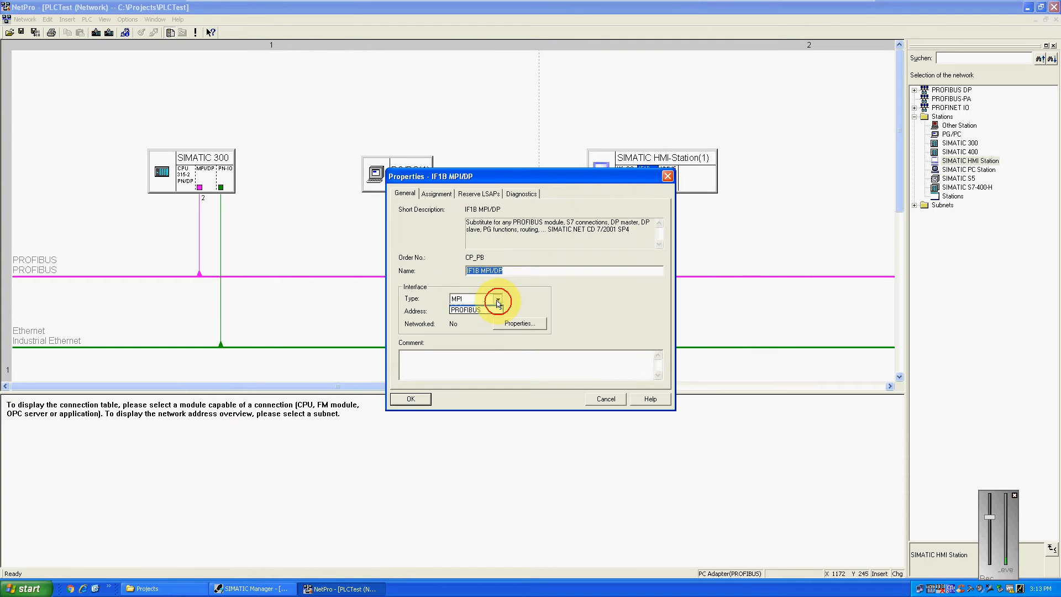
{"action": "left_click", "coordinate": [494, 318]}
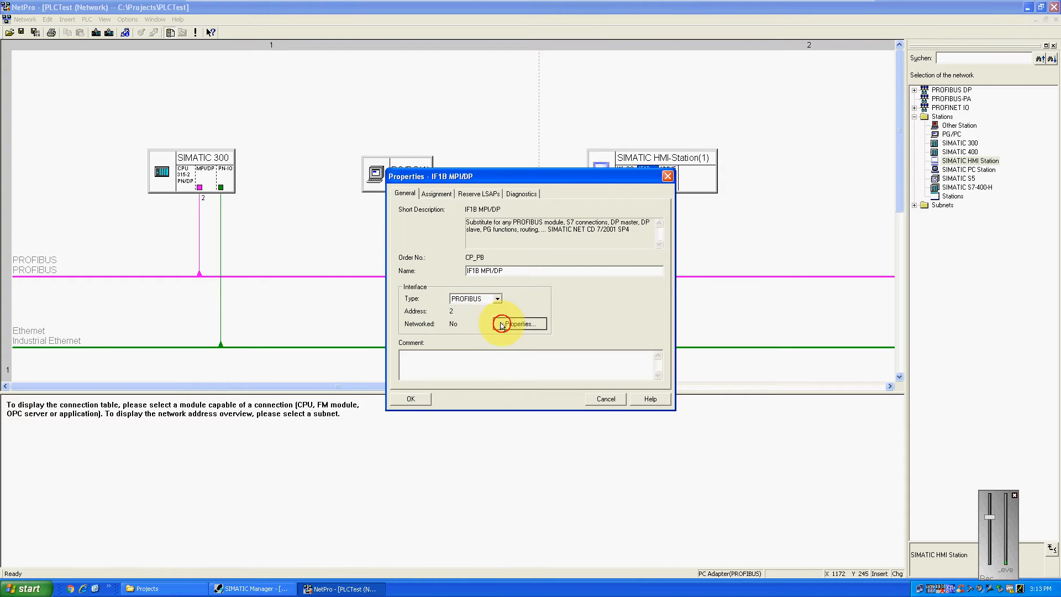
{"action": "left_click", "coordinate": [503, 323]}
{"action": "left_click", "coordinate": [490, 237]}
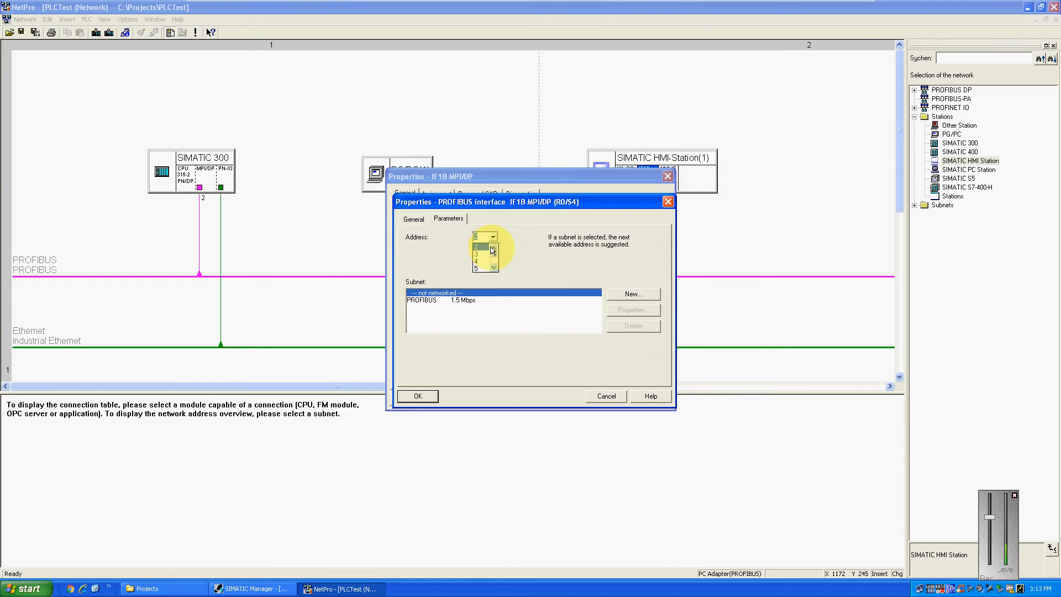
{"action": "left_click", "coordinate": [489, 239]}
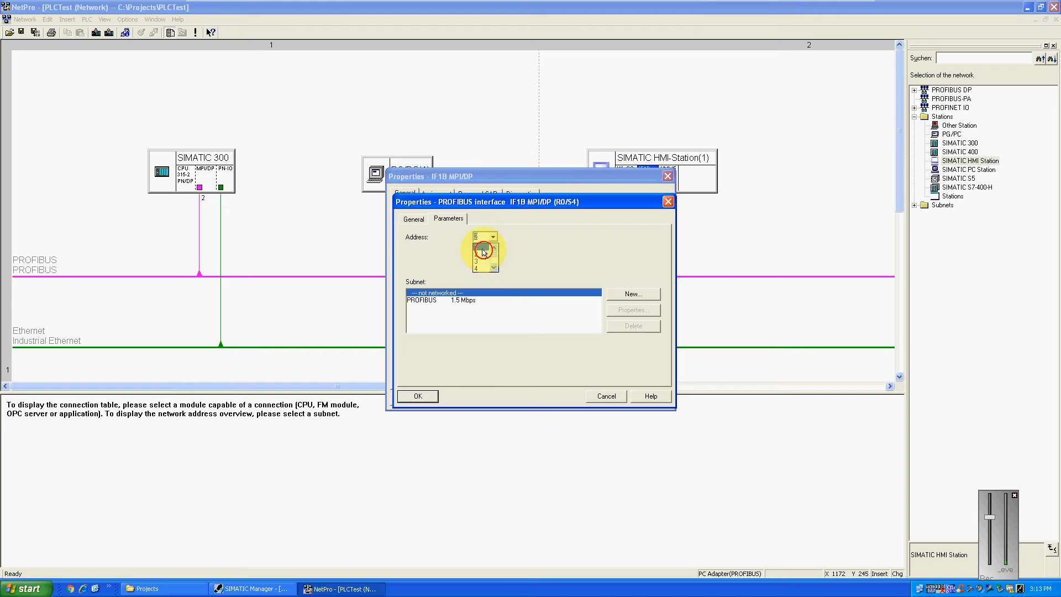
{"action": "left_click", "coordinate": [481, 247]}
{"action": "left_click", "coordinate": [433, 300]}
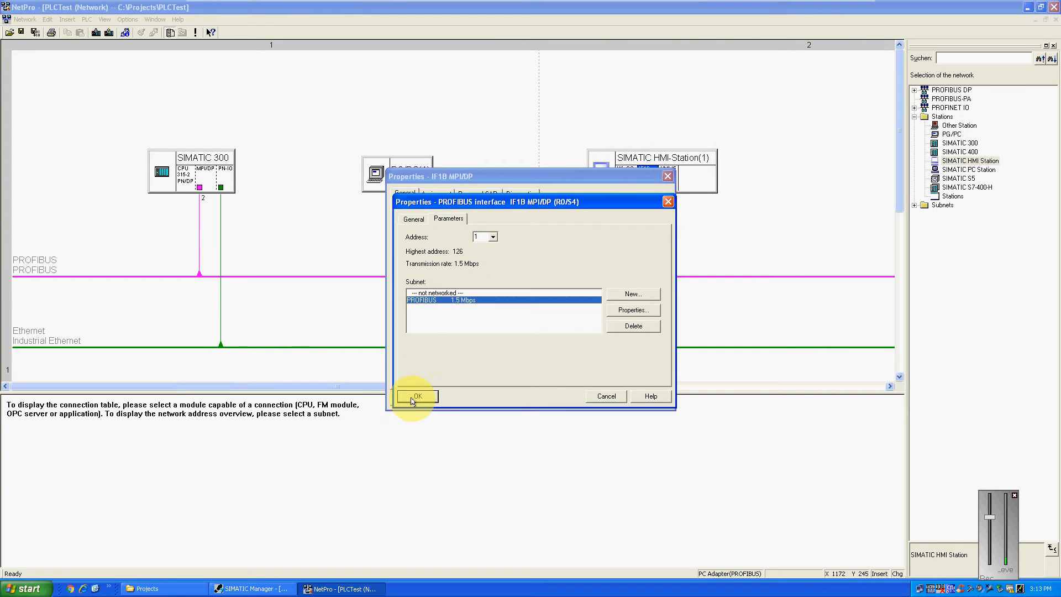
{"action": "left_click", "coordinate": [418, 396]}
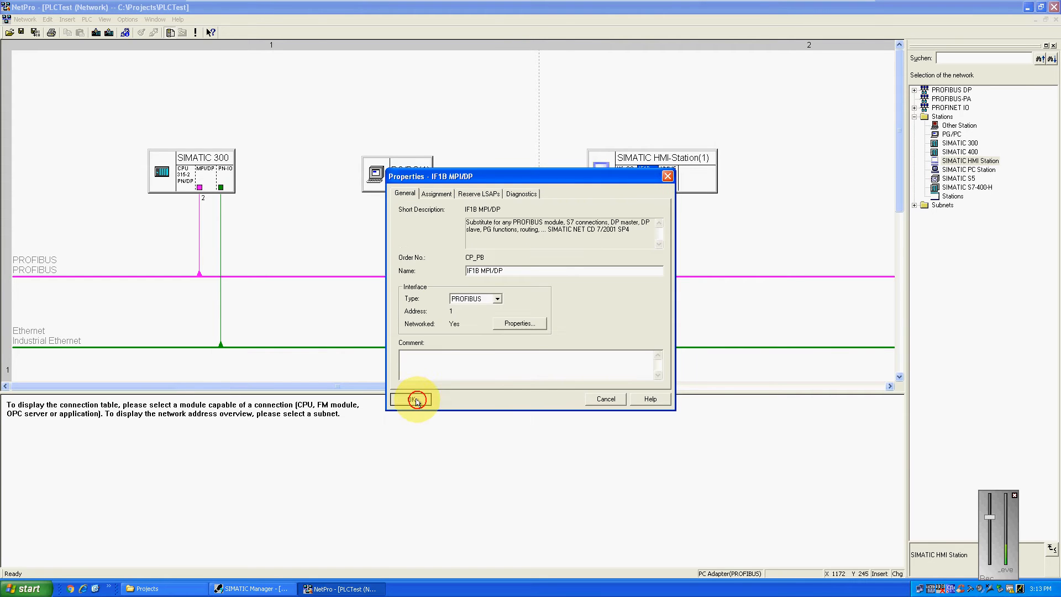
{"action": "left_click", "coordinate": [416, 400]}
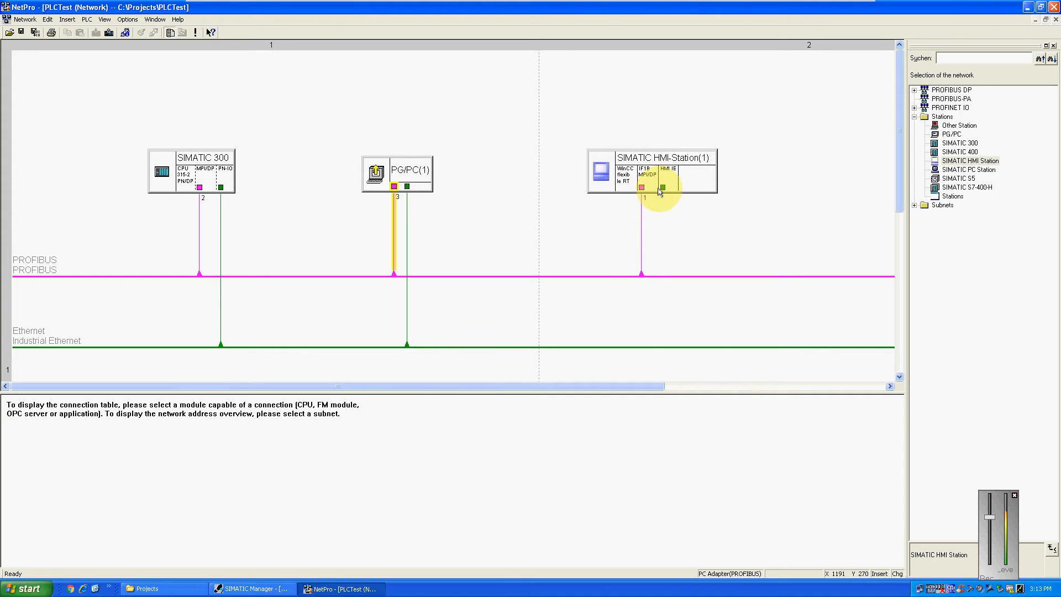
- Examine the HMI station's hardware configuration and its IF1B MPI/DP interface properties, closing each window without changes
{"action": "mouse_move", "coordinate": [637, 352]}
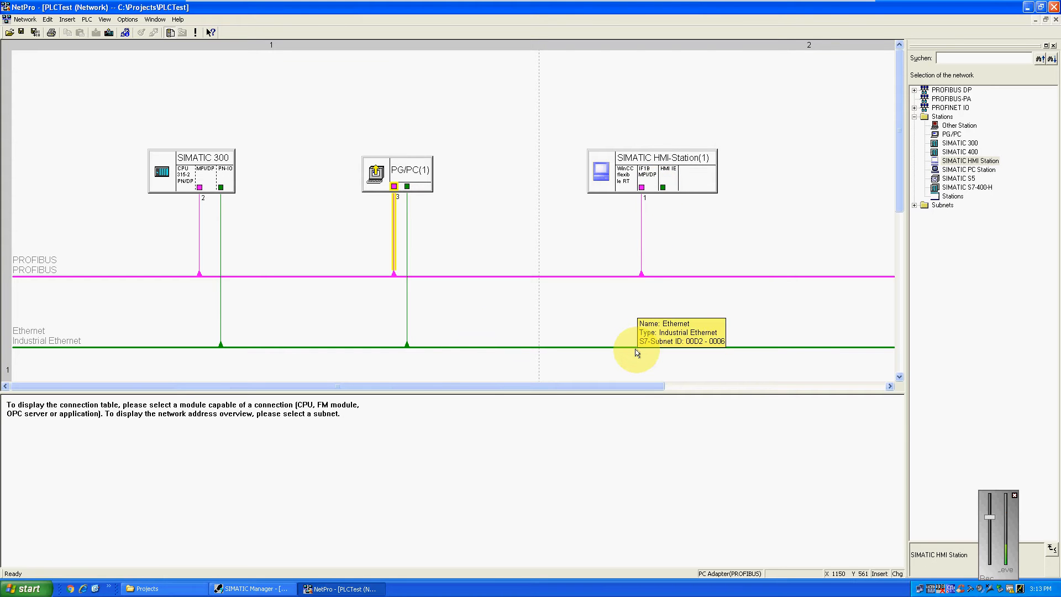
{"action": "left_click", "coordinate": [666, 157]}
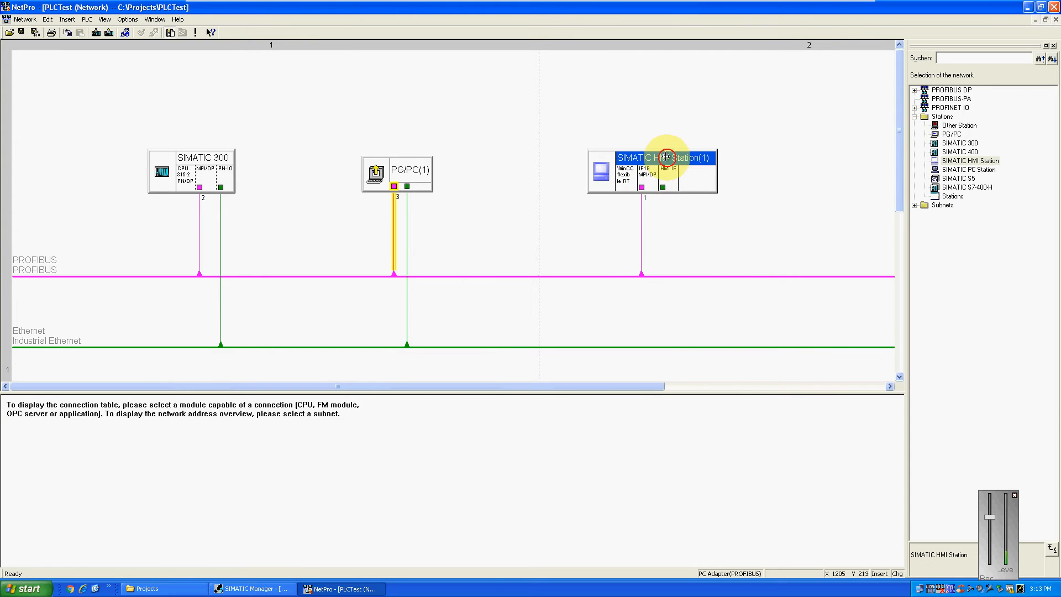
{"action": "double_click", "coordinate": [665, 157]}
{"action": "left_click", "coordinate": [464, 323]}
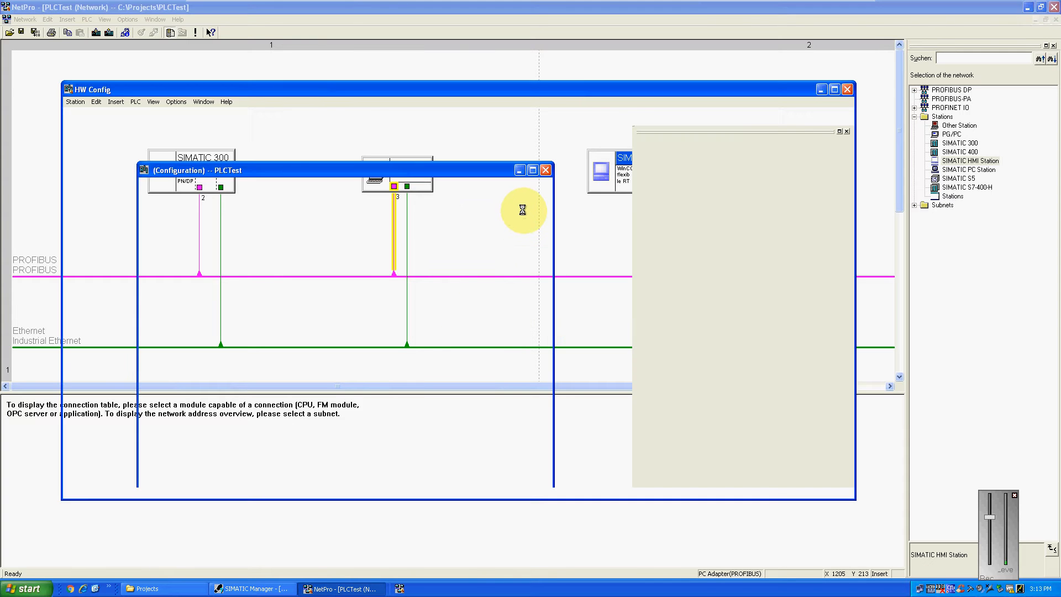
{"action": "left_click", "coordinate": [434, 589]}
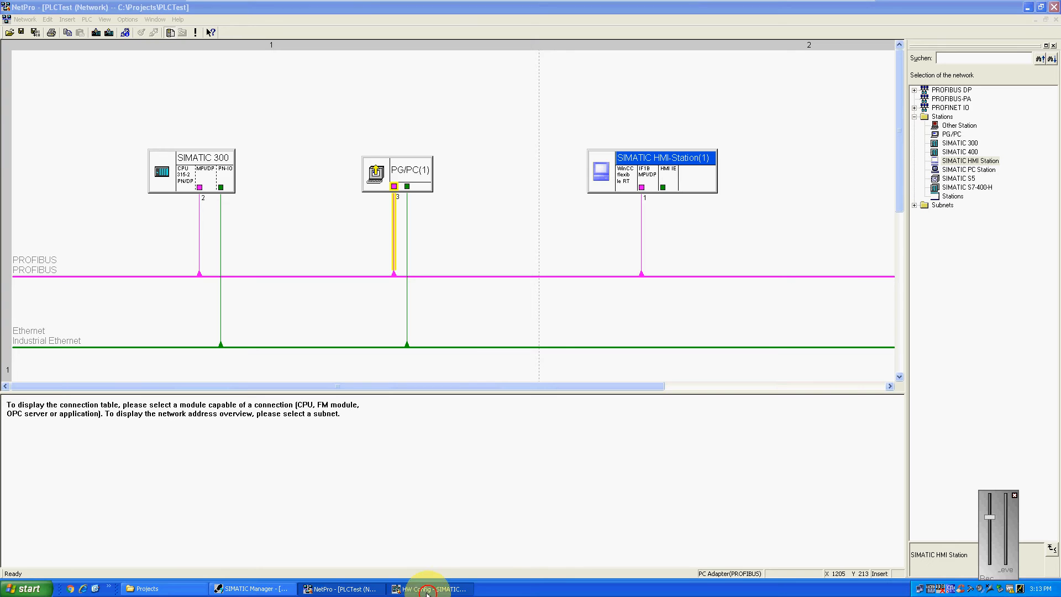
{"action": "left_click", "coordinate": [847, 89]}
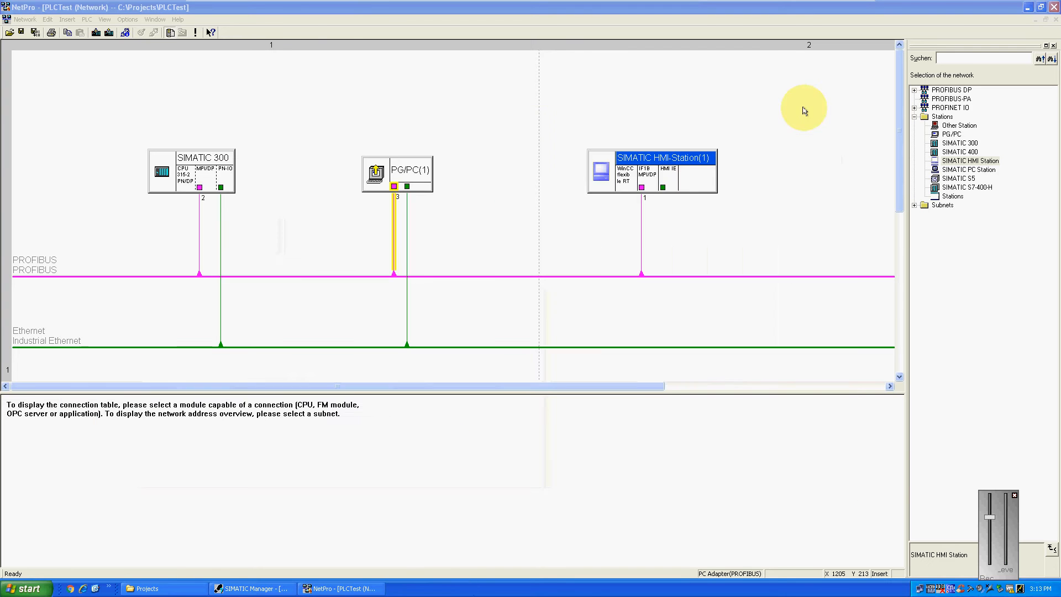
{"action": "left_click", "coordinate": [620, 172]}
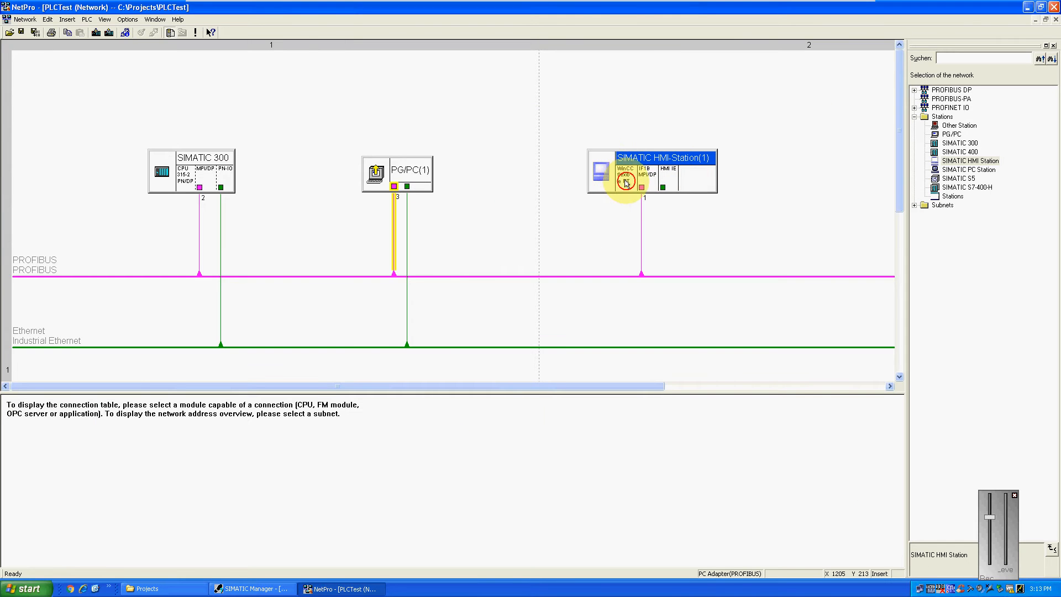
{"action": "right_click", "coordinate": [626, 182]}
{"action": "left_click", "coordinate": [595, 182]}
{"action": "double_click", "coordinate": [640, 177]}
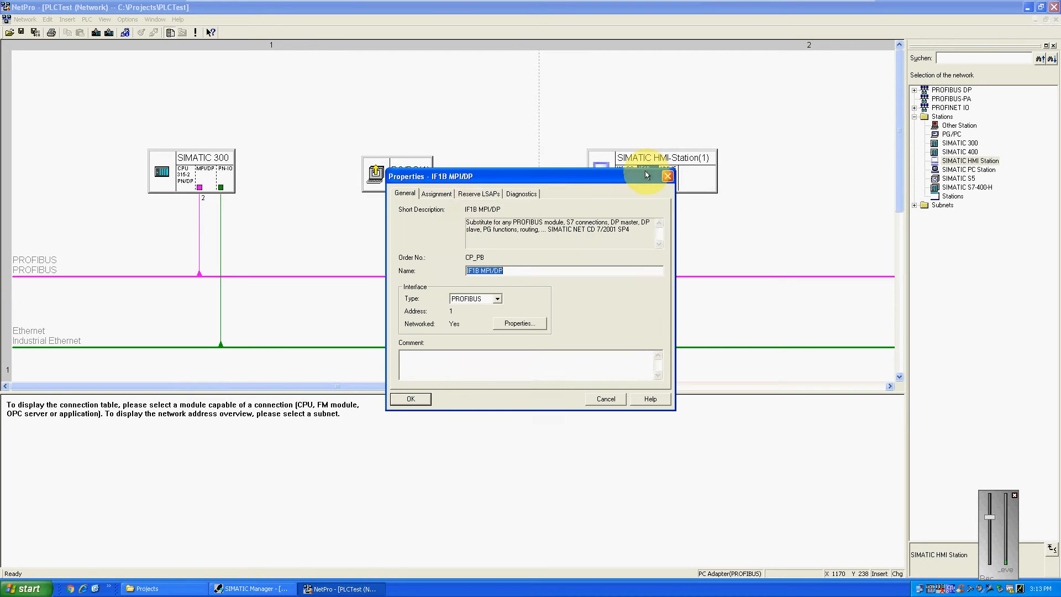
{"action": "left_click", "coordinate": [667, 176]}
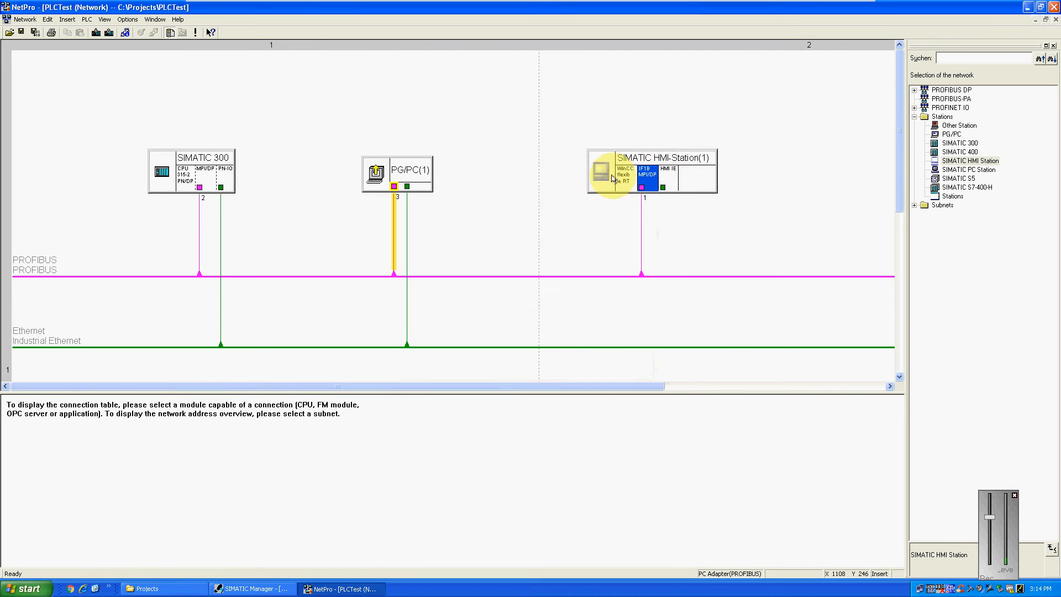
{"action": "double_click", "coordinate": [606, 176]}
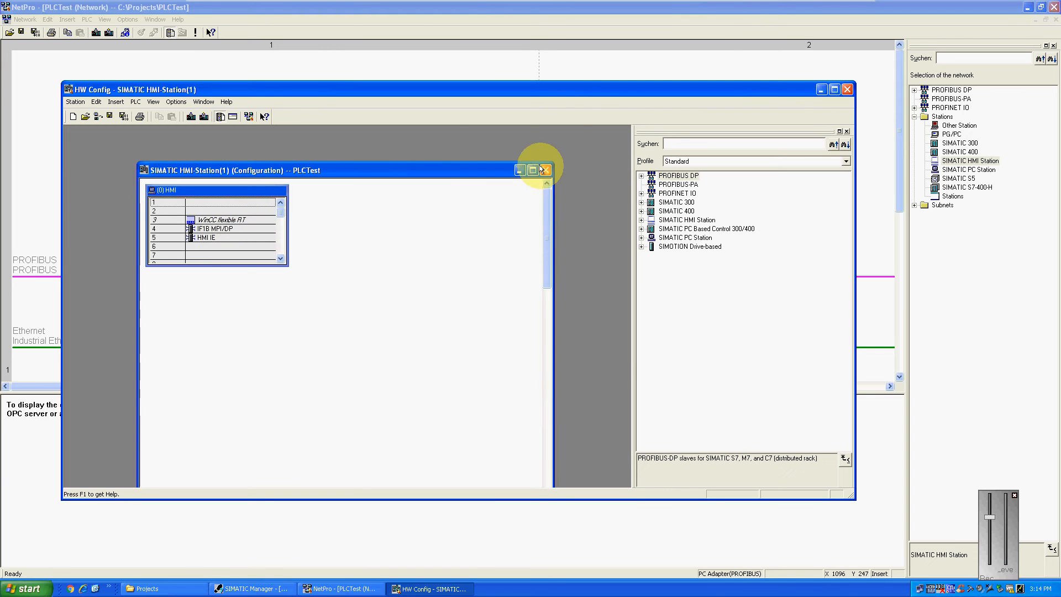
{"action": "left_click", "coordinate": [543, 170]}
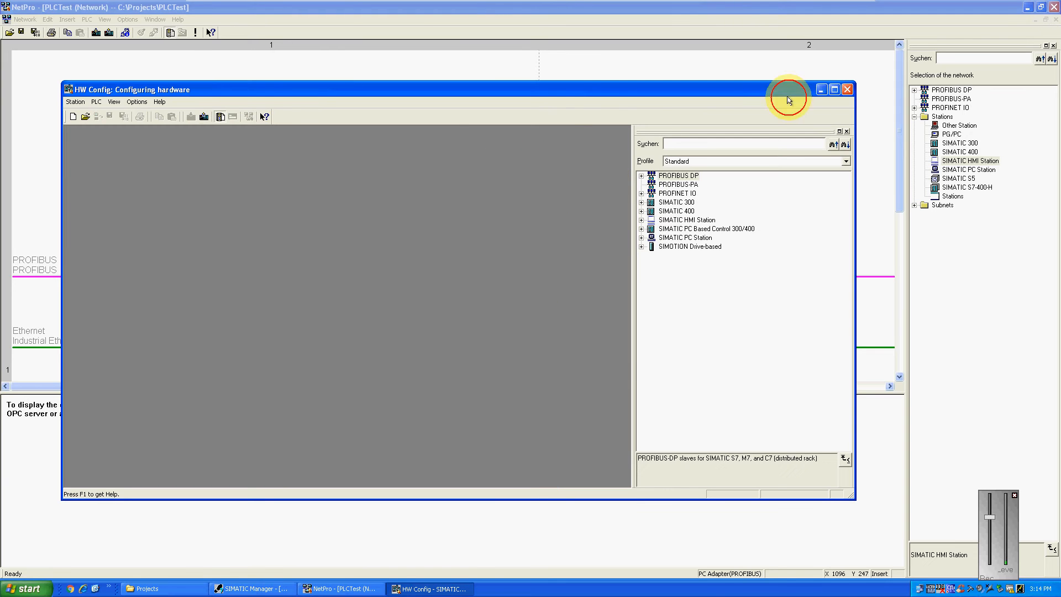
{"action": "left_click", "coordinate": [847, 89]}
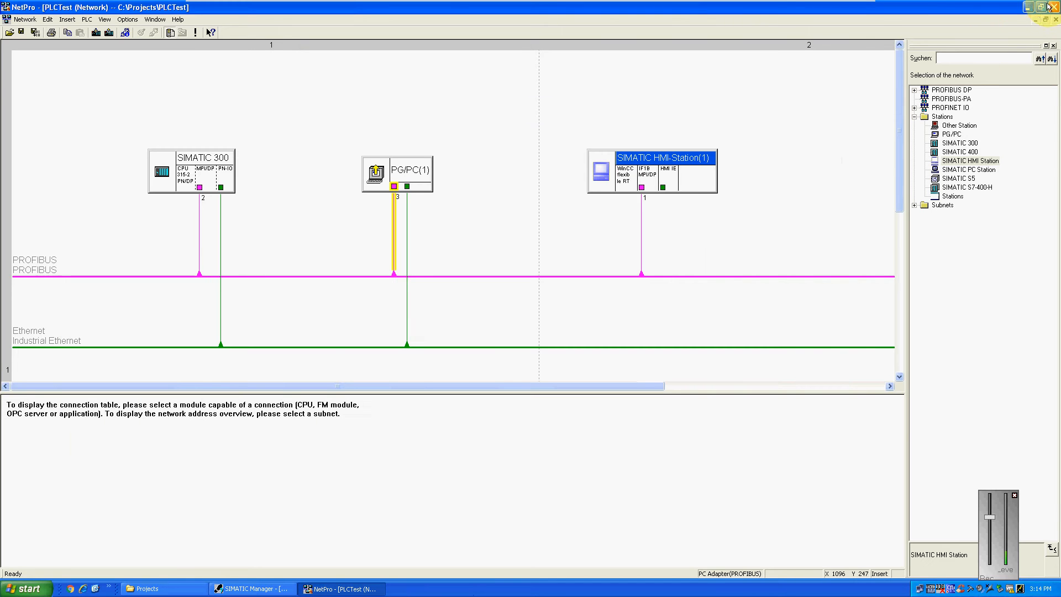
- Save and compile the network using the Compile and check everything option, and close the consistency check output
{"action": "left_click", "coordinate": [35, 32]}
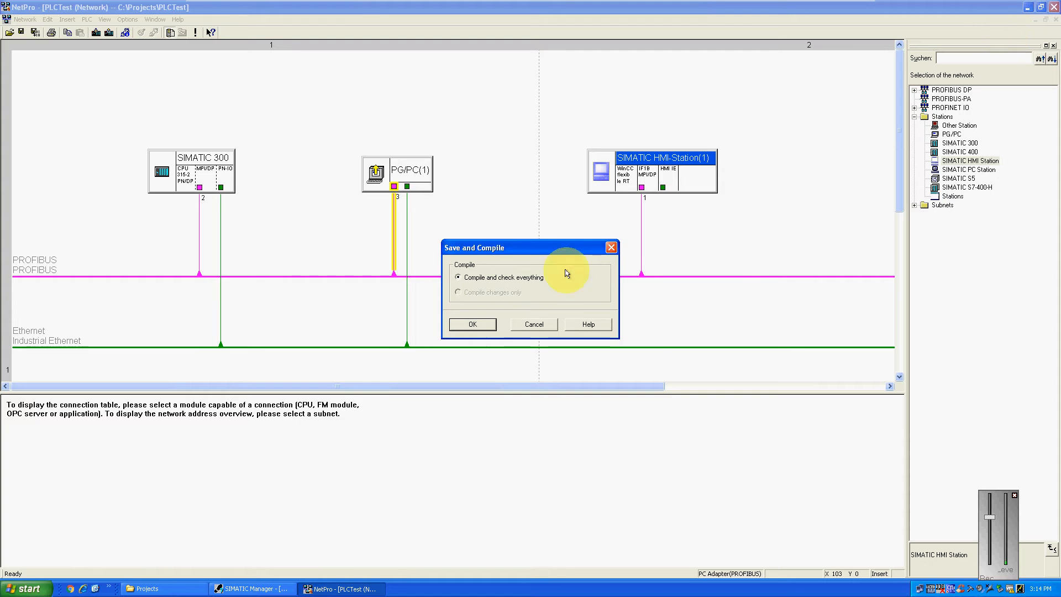
{"action": "left_click", "coordinate": [470, 325]}
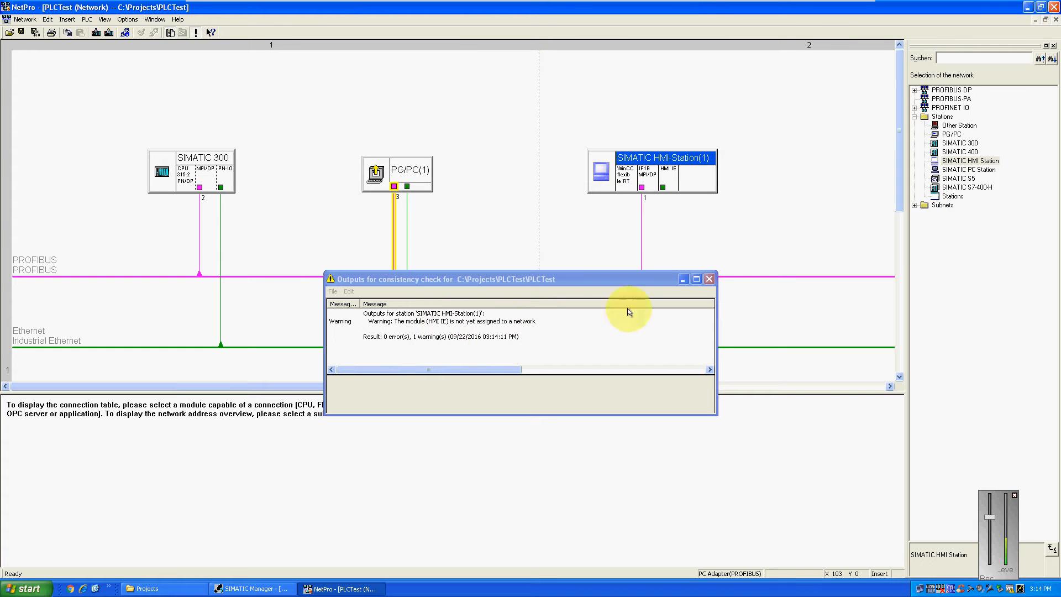
{"action": "left_click", "coordinate": [709, 280]}
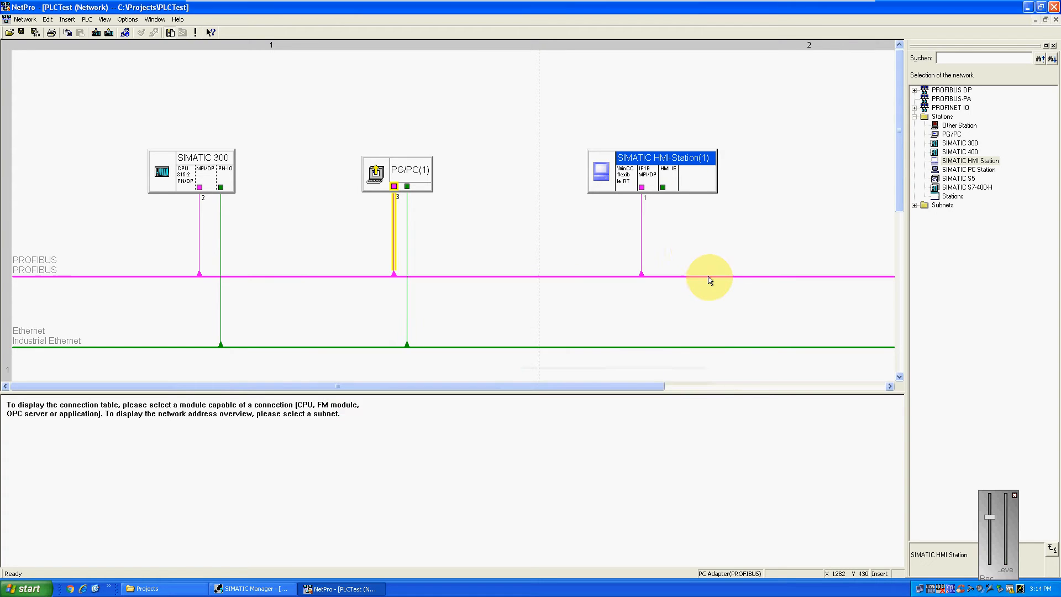
- Connect the HMI station's HMI IE interface to the Industrial Ethernet subnet
{"action": "left_click", "coordinate": [692, 237]}
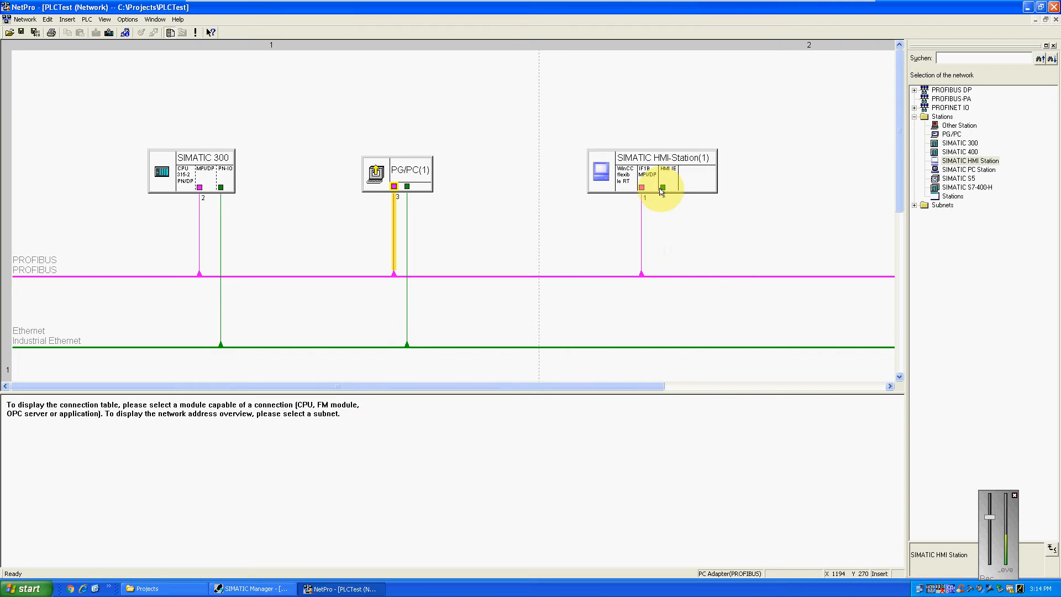
{"action": "left_click_drag", "start_coordinate": [662, 190], "coordinate": [649, 347]}
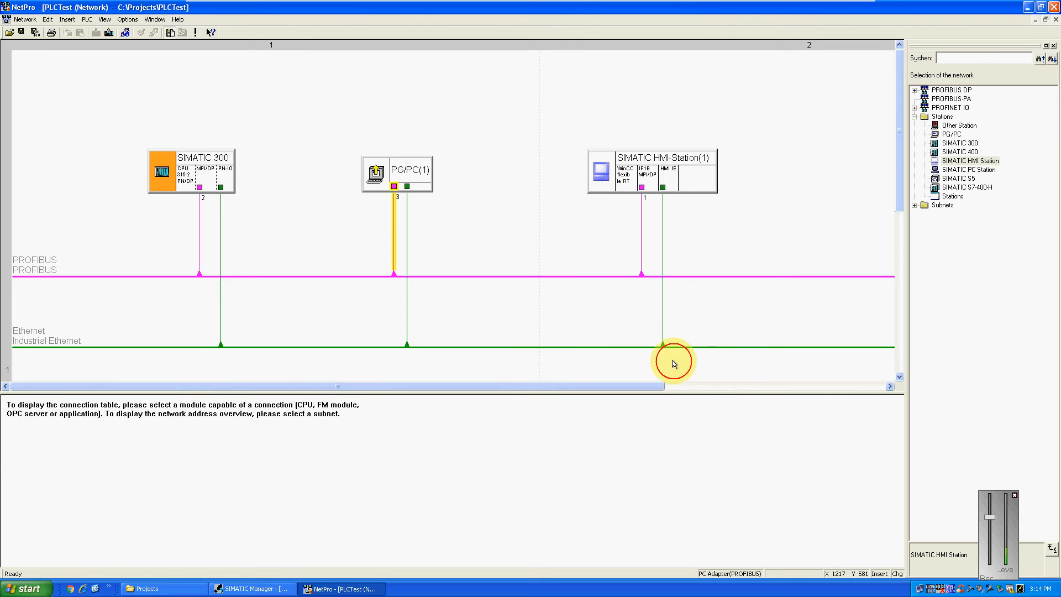
- Save and compile the network with all checks, dismiss the consistency check output, and close NetPro
{"action": "left_click", "coordinate": [34, 32]}
{"action": "left_click", "coordinate": [472, 323]}
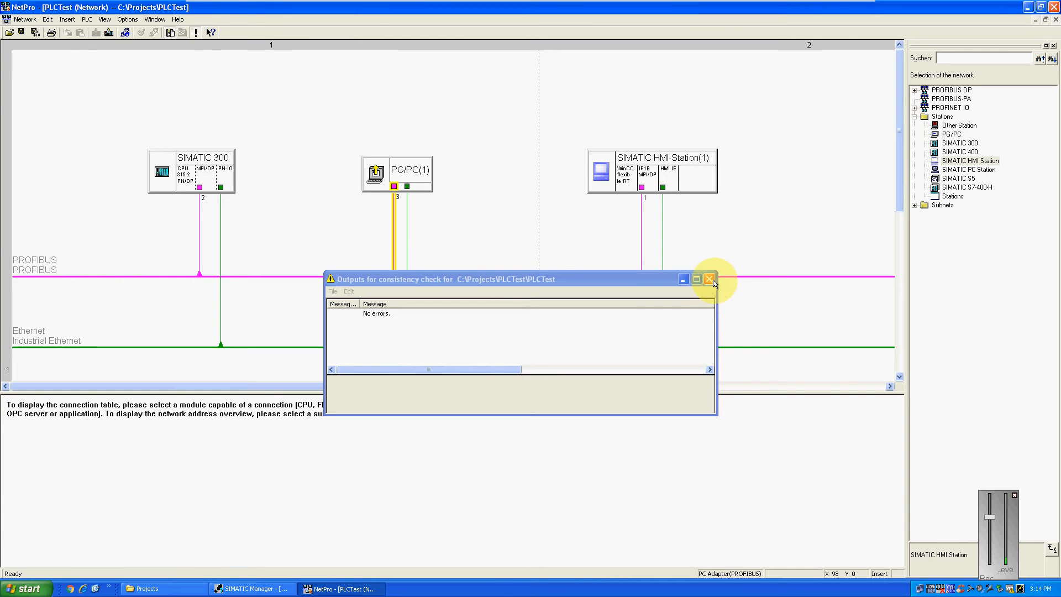
{"action": "left_click", "coordinate": [709, 279]}
{"action": "left_click", "coordinate": [1054, 7]}
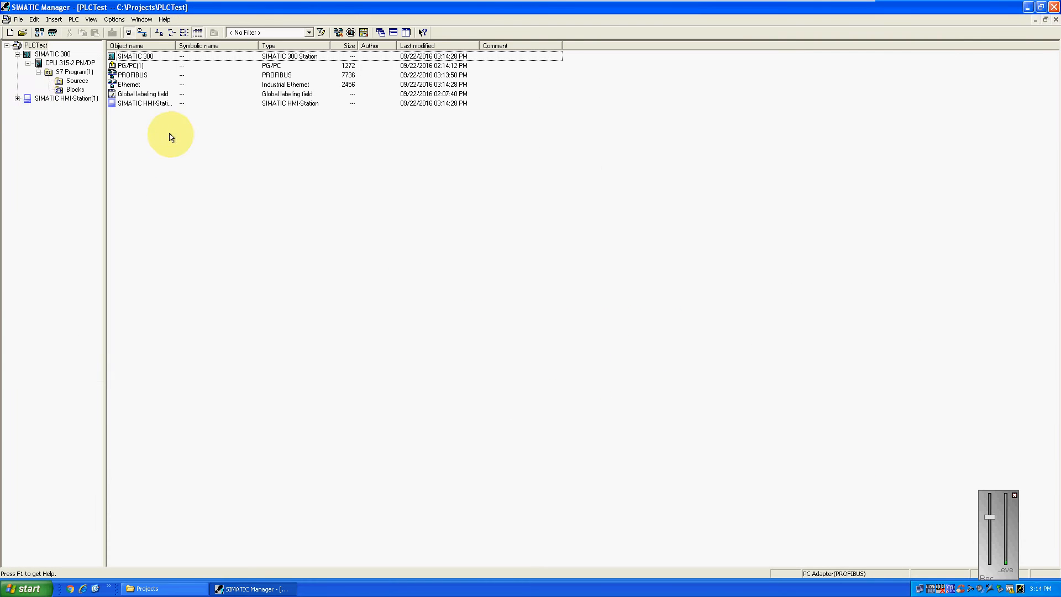
- Rename the SIMATIC HMI-Station(1) in the PLCTest project as HMI
{"action": "left_click", "coordinate": [44, 99]}
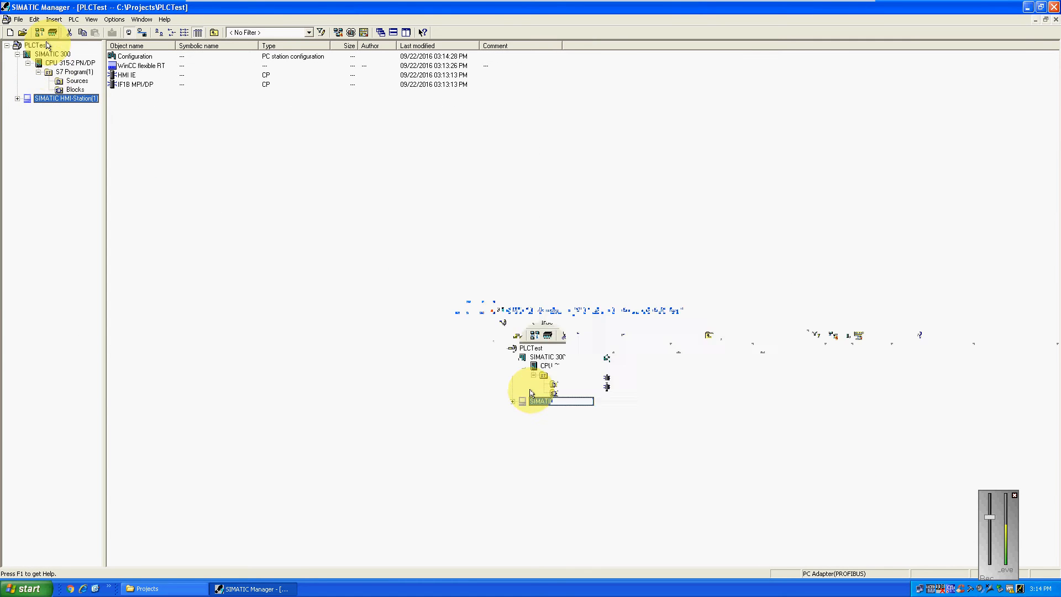
{"action": "left_click", "coordinate": [61, 98]}
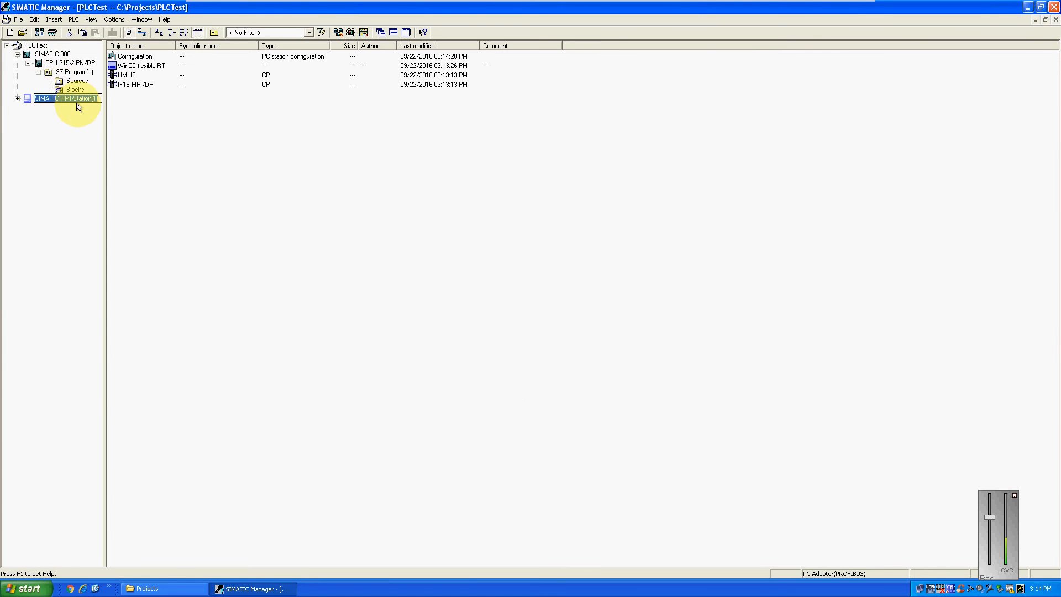
{"action": "type", "text": "HMI"}
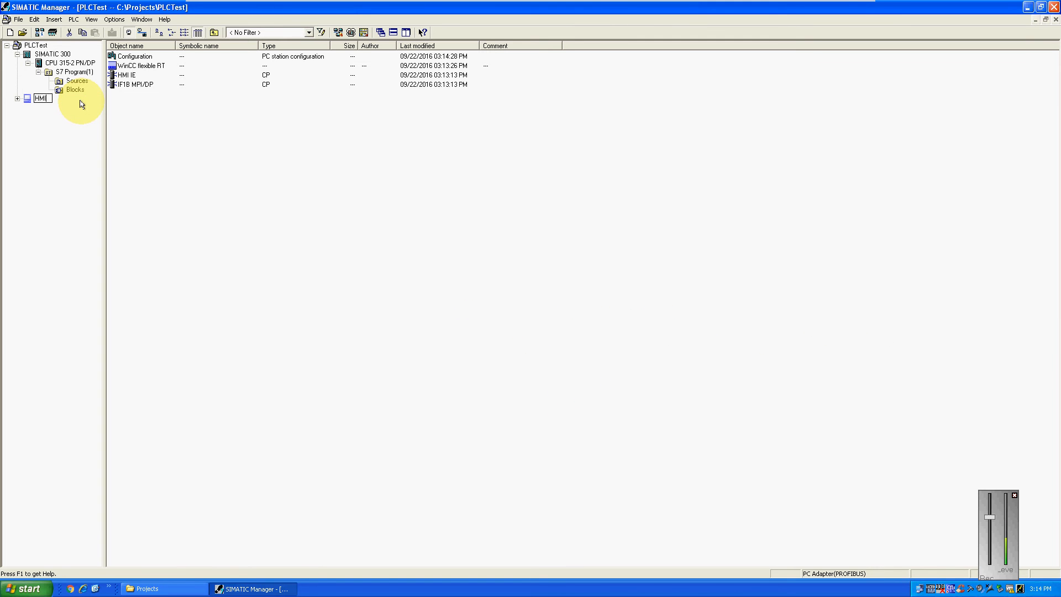
{"action": "key", "text": "Return"}
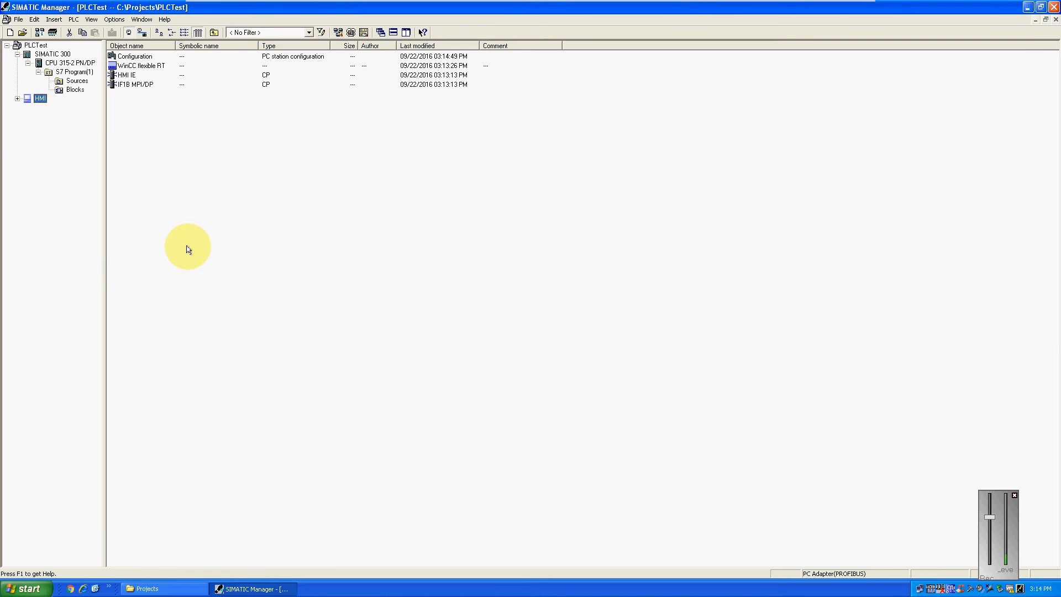
- Open the HMI station's WinCC flexible RT object in WinCC flexible, maximize the editor, and view Screen_1
{"action": "left_click", "coordinate": [17, 98]}
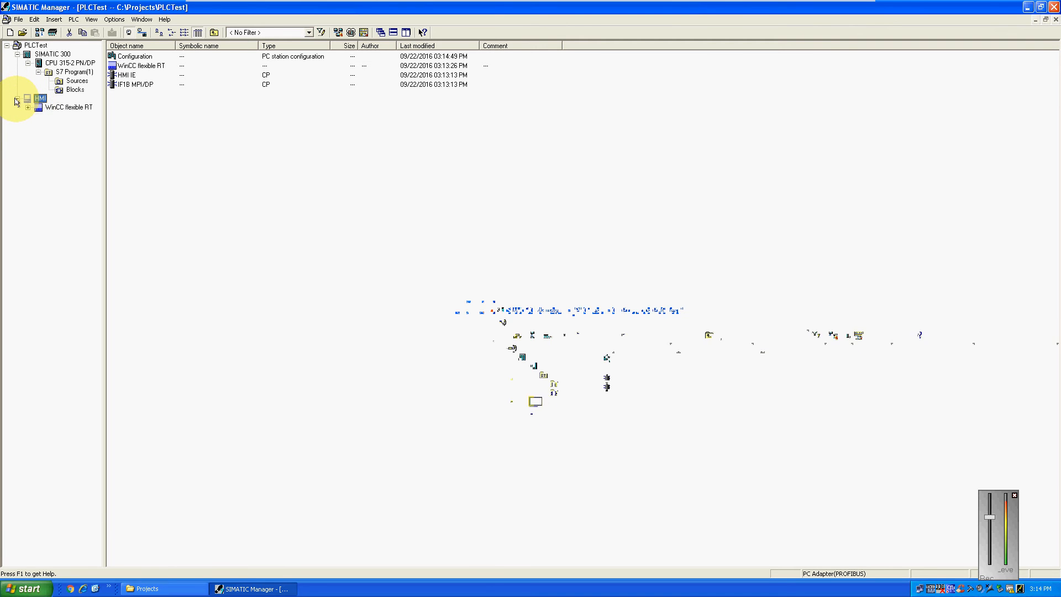
{"action": "left_click", "coordinate": [52, 108]}
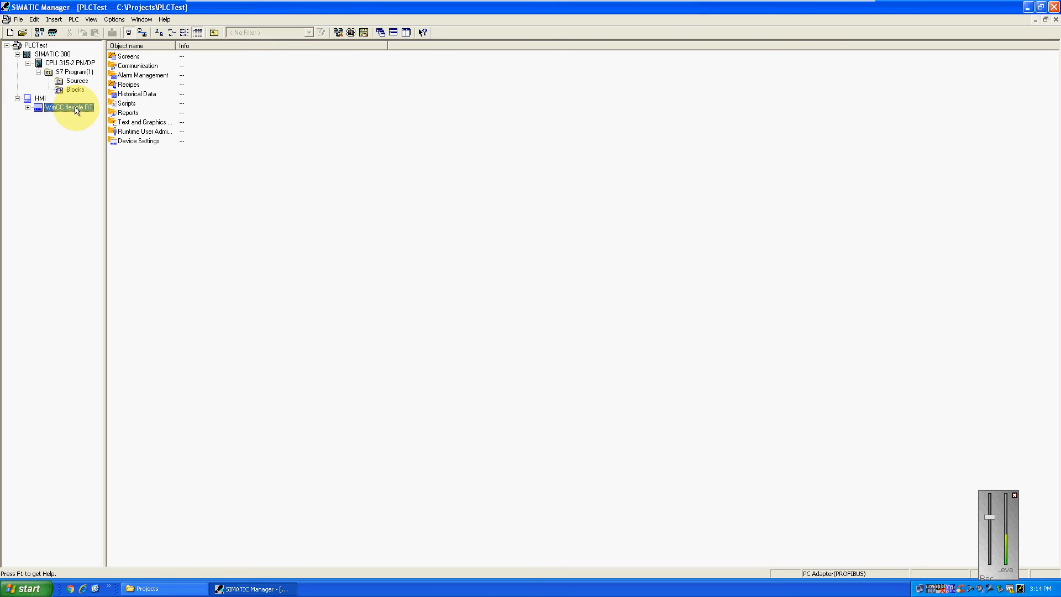
{"action": "right_click", "coordinate": [81, 108]}
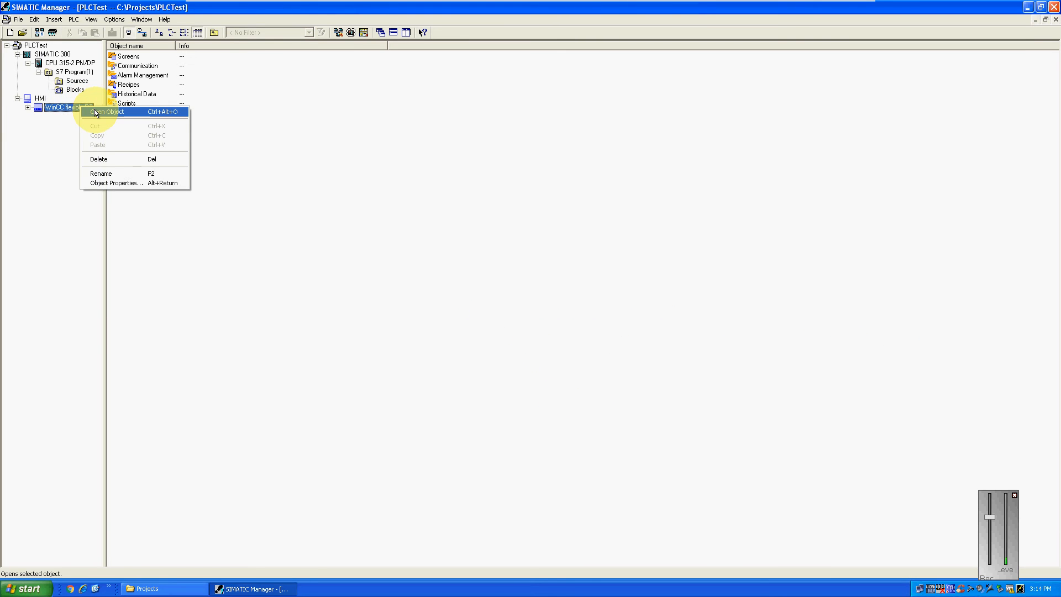
{"action": "left_click", "coordinate": [94, 111]}
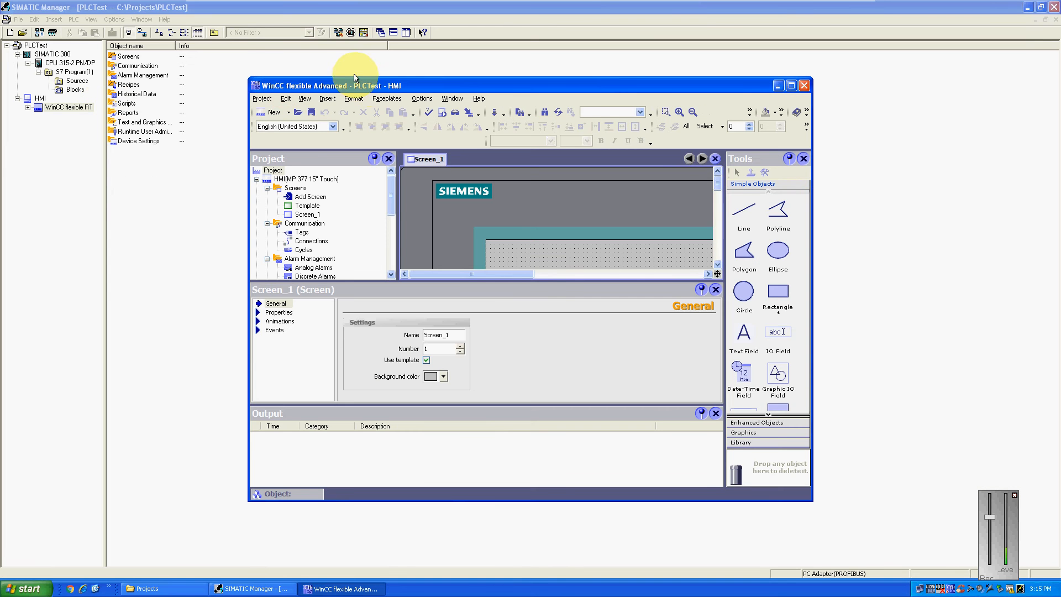
{"action": "double_click", "coordinate": [373, 88]}
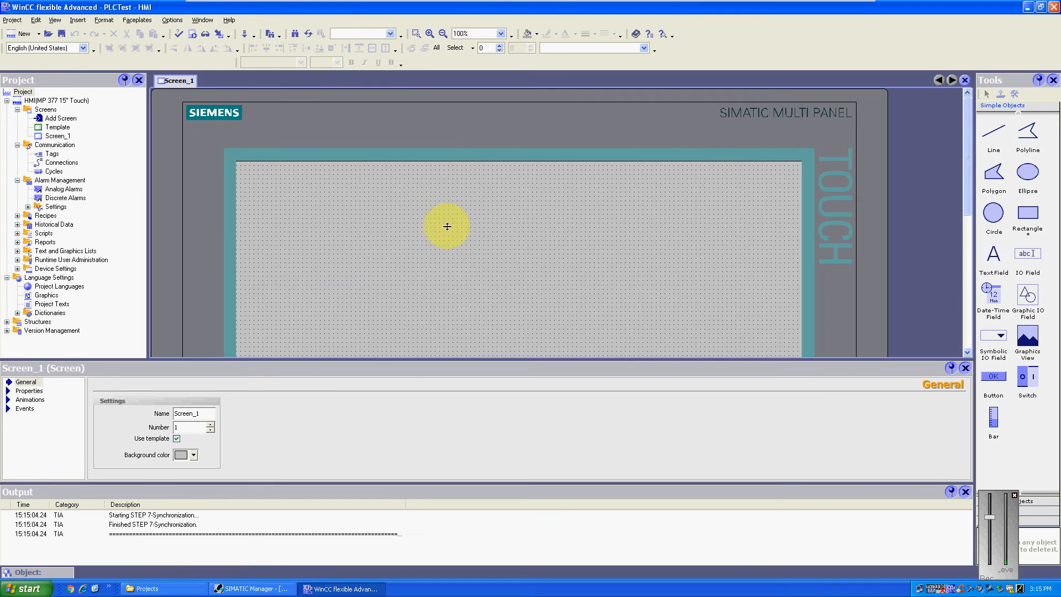
{"action": "left_click", "coordinate": [367, 277]}
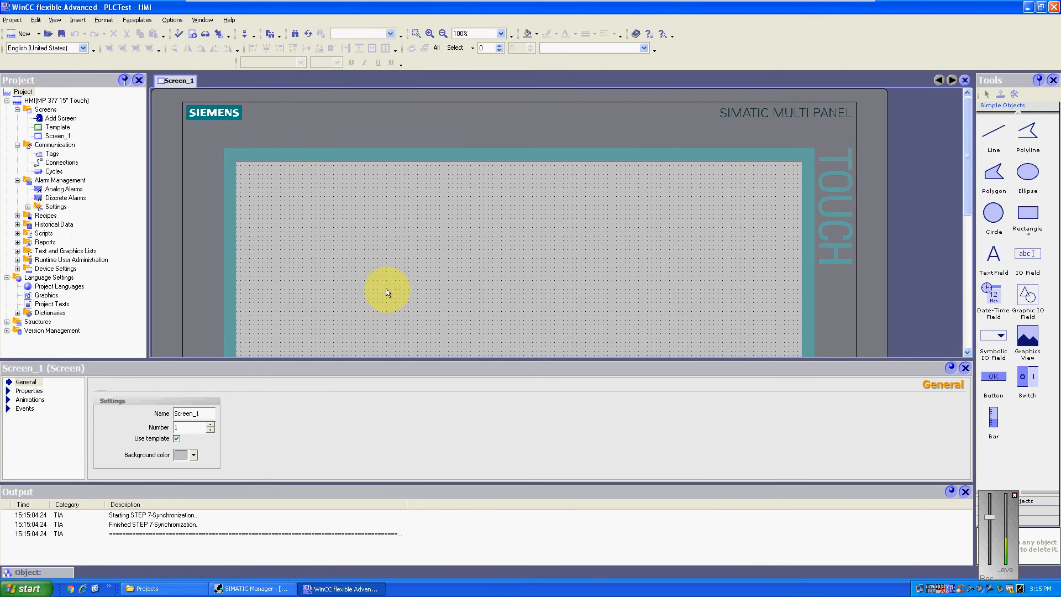
{"action": "scroll", "coordinate": [474, 243], "scroll_direction": "down", "scroll_amount": 3}
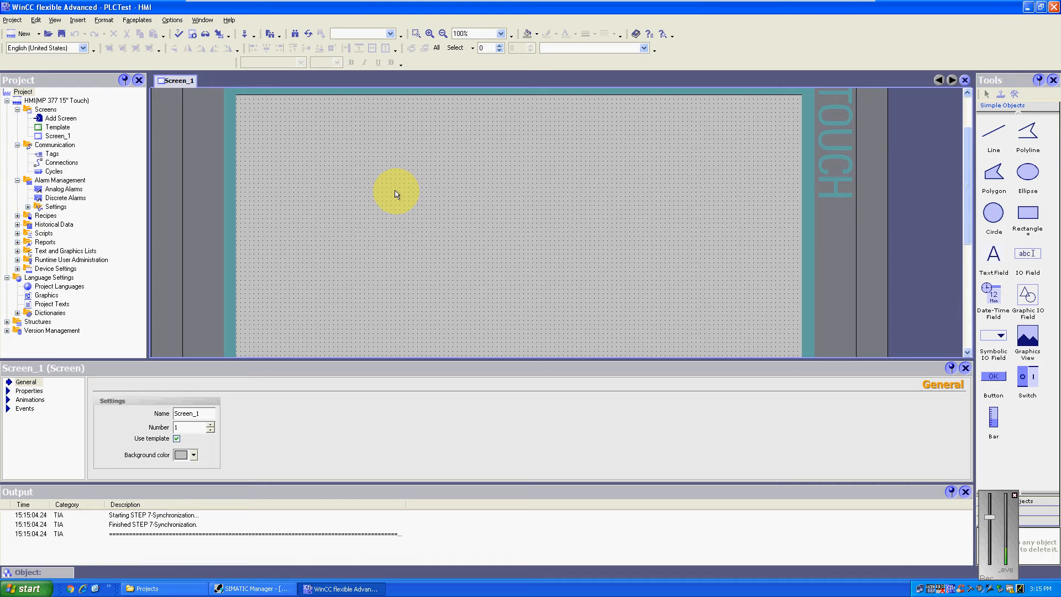
- Activate the MPI/DP connection Connection_2 in the Connections editor and rename it as PLC_DP
{"action": "double_click", "coordinate": [61, 162]}
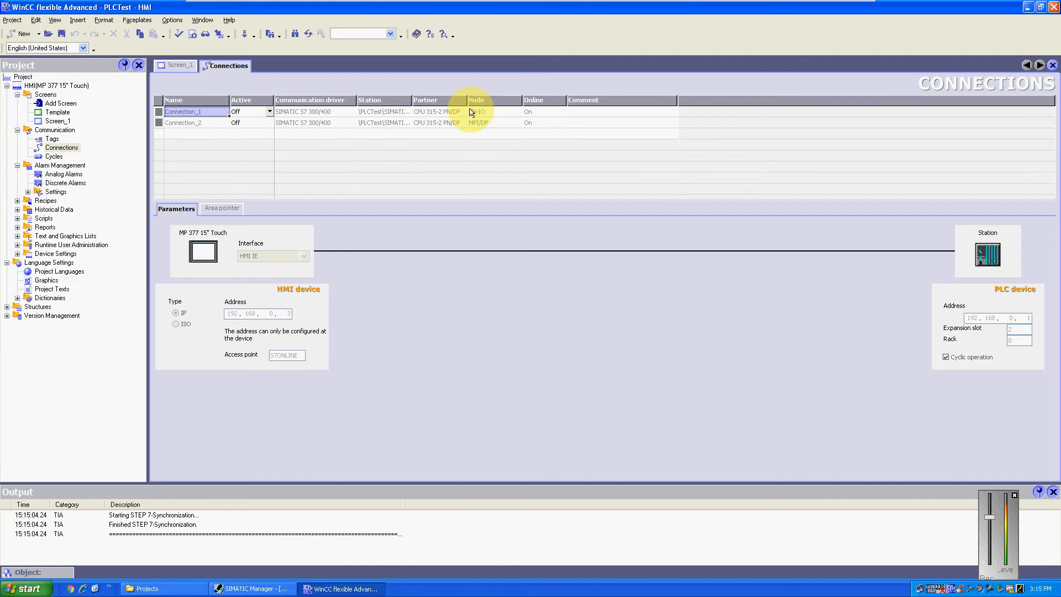
{"action": "left_click", "coordinate": [481, 125]}
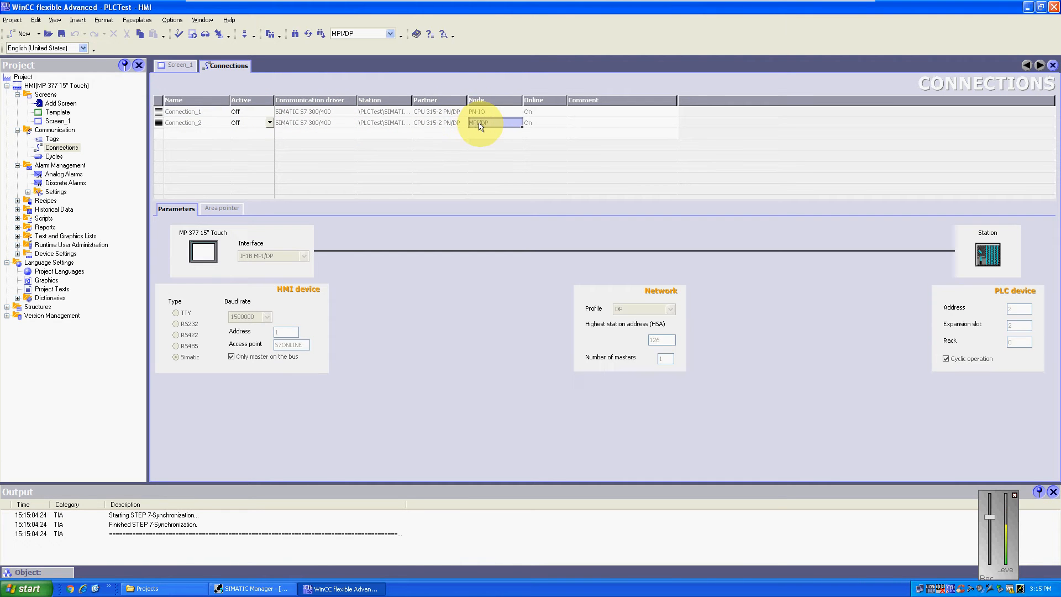
{"action": "left_click", "coordinate": [270, 123]}
{"action": "left_click", "coordinate": [255, 140]}
{"action": "left_click", "coordinate": [207, 124]}
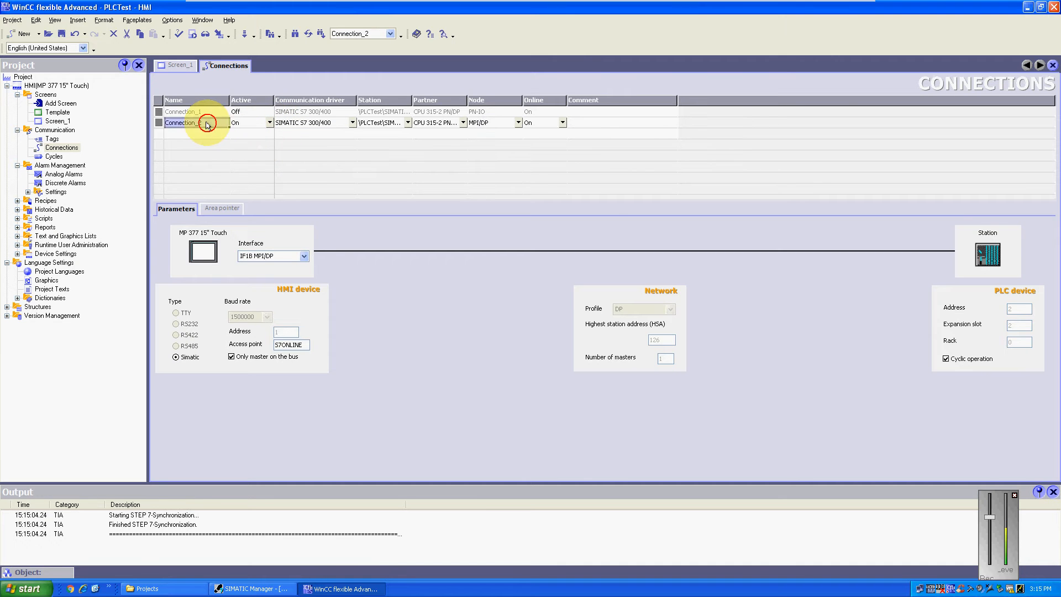
{"action": "left_click", "coordinate": [207, 123]}
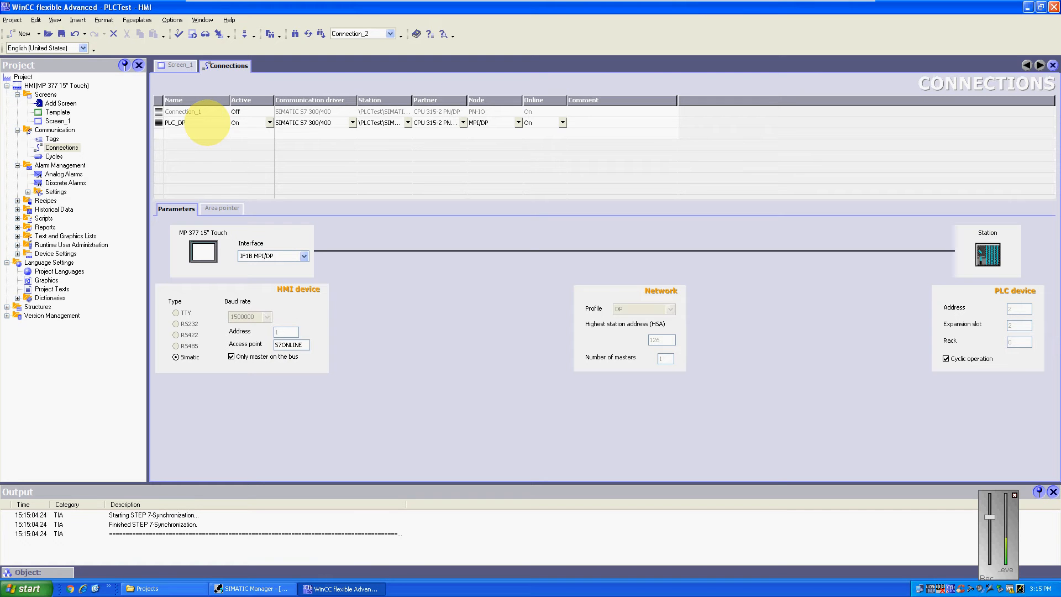
- Turn off Only master on the bus and Cyclic operation for the PLC_DP connection
{"action": "left_click", "coordinate": [384, 133]}
{"action": "left_click", "coordinate": [510, 122]}
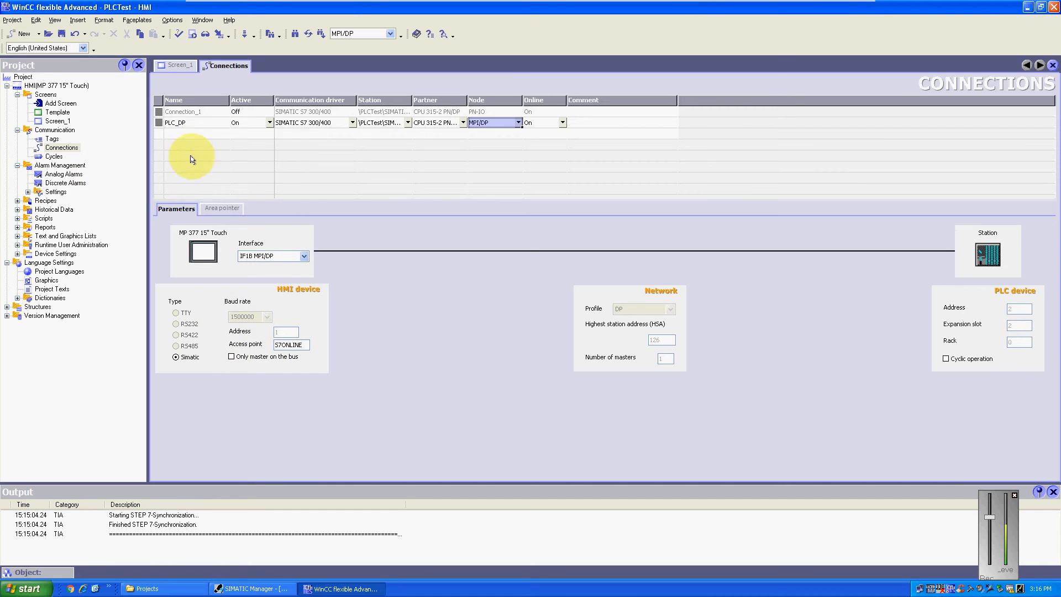
{"action": "left_click", "coordinate": [158, 123]}
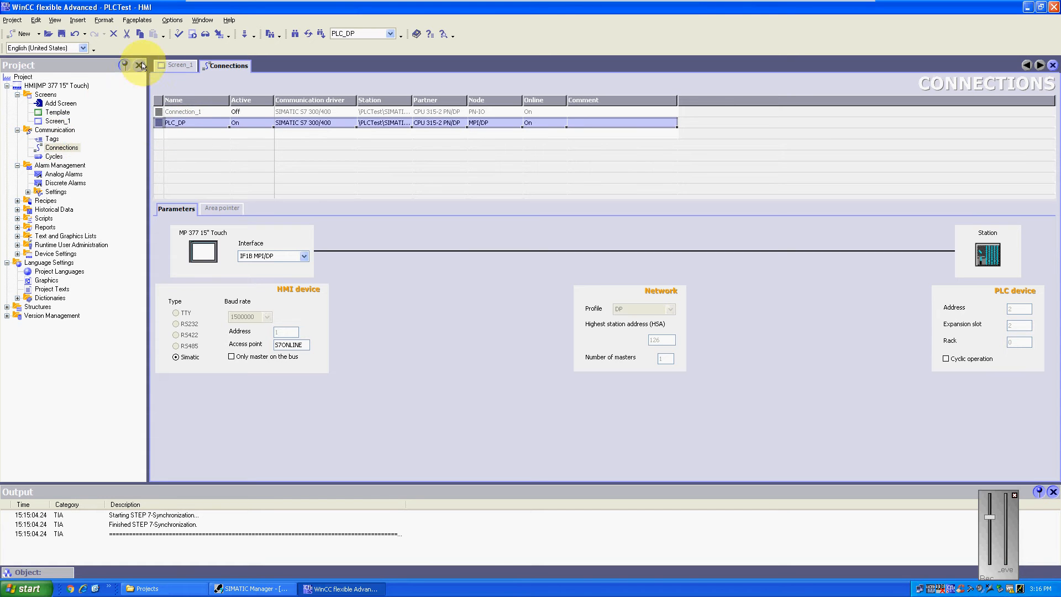
- Return to Screen_1, hide the Tools window, and show it again
{"action": "left_click", "coordinate": [178, 68]}
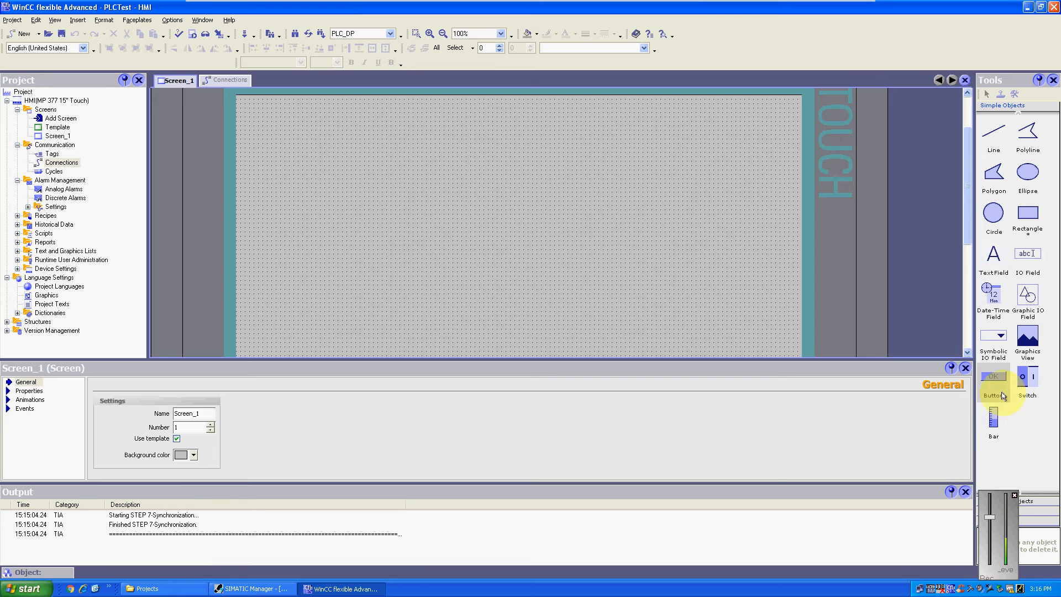
{"action": "left_click_drag", "start_coordinate": [1018, 497], "coordinate": [951, 485]}
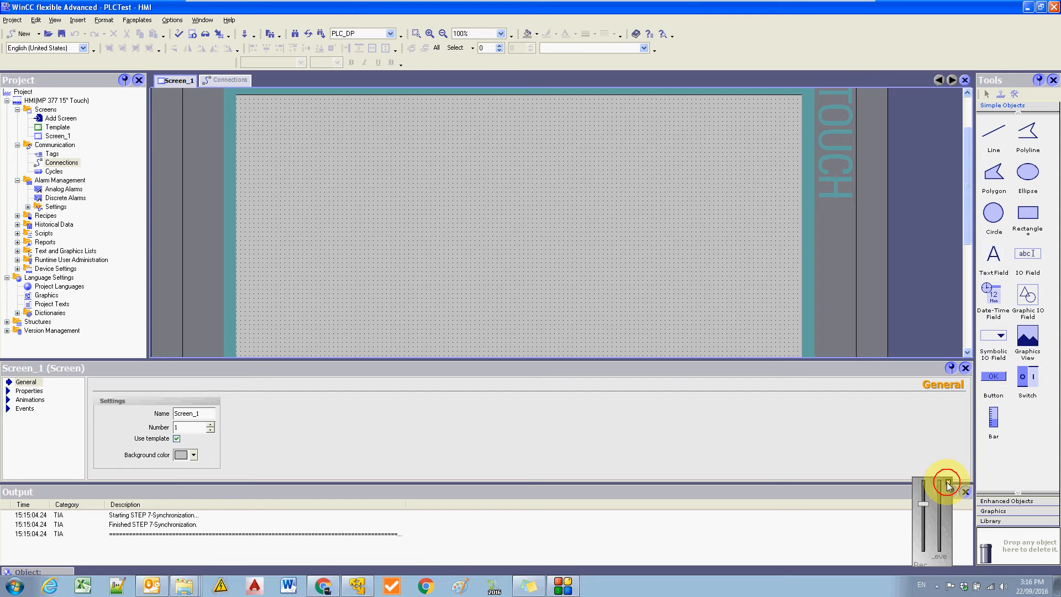
{"action": "left_click", "coordinate": [947, 483]}
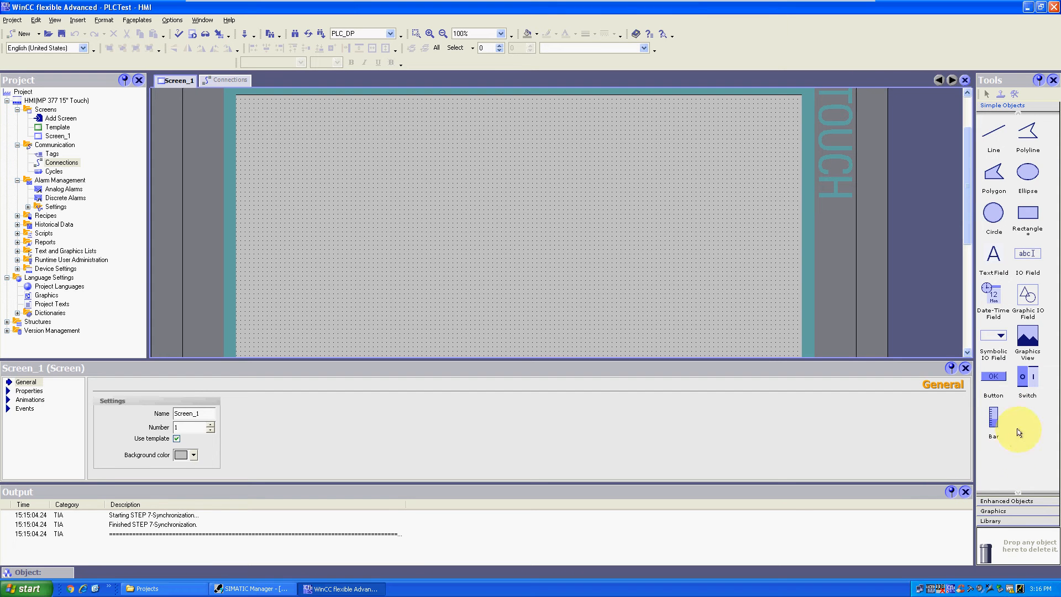
{"action": "left_click", "coordinate": [1053, 80]}
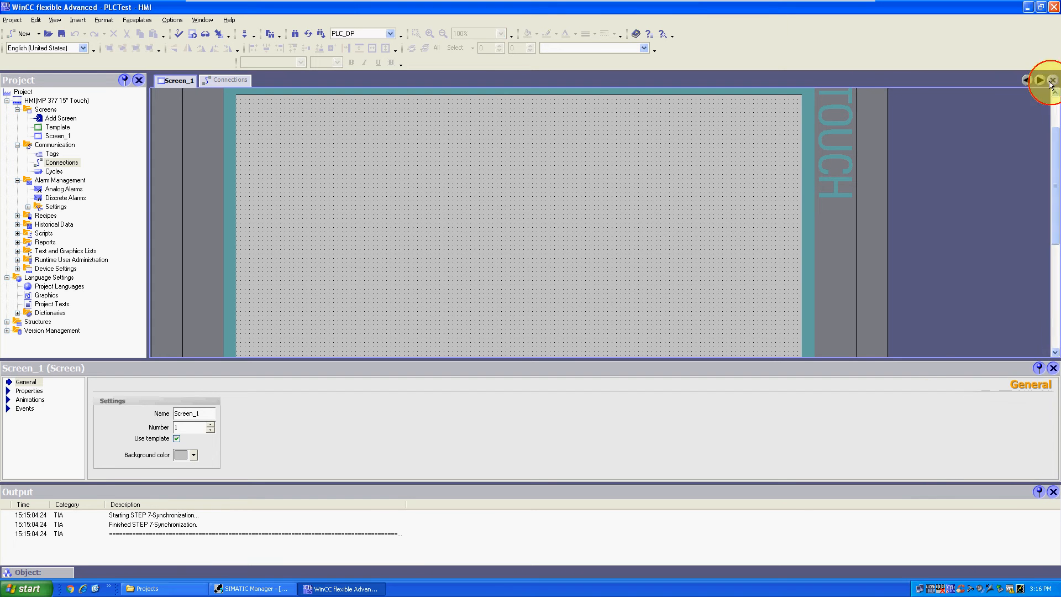
{"action": "left_click", "coordinate": [54, 20]}
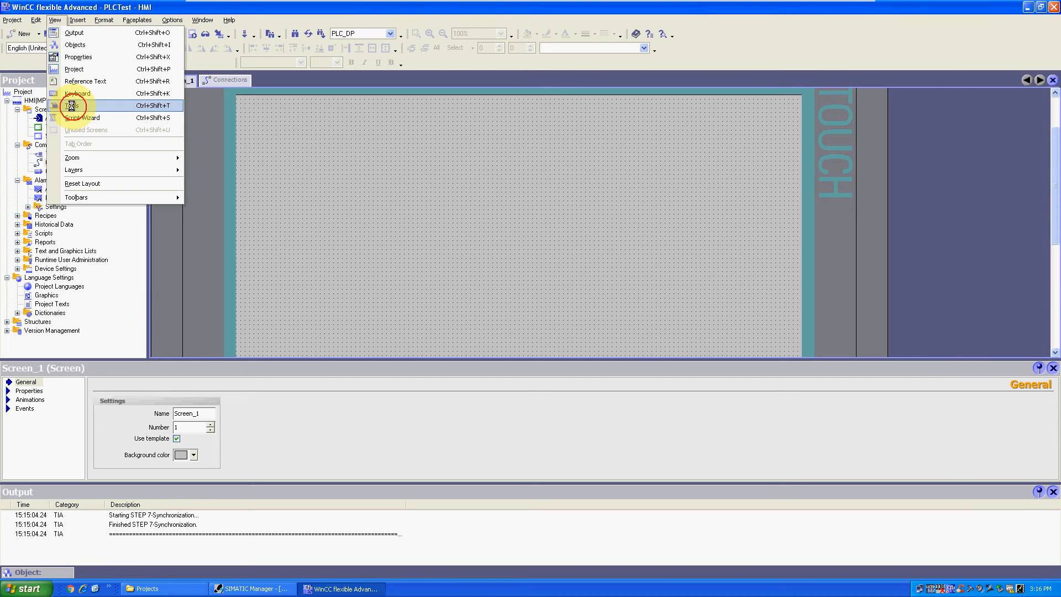
{"action": "left_click", "coordinate": [71, 105]}
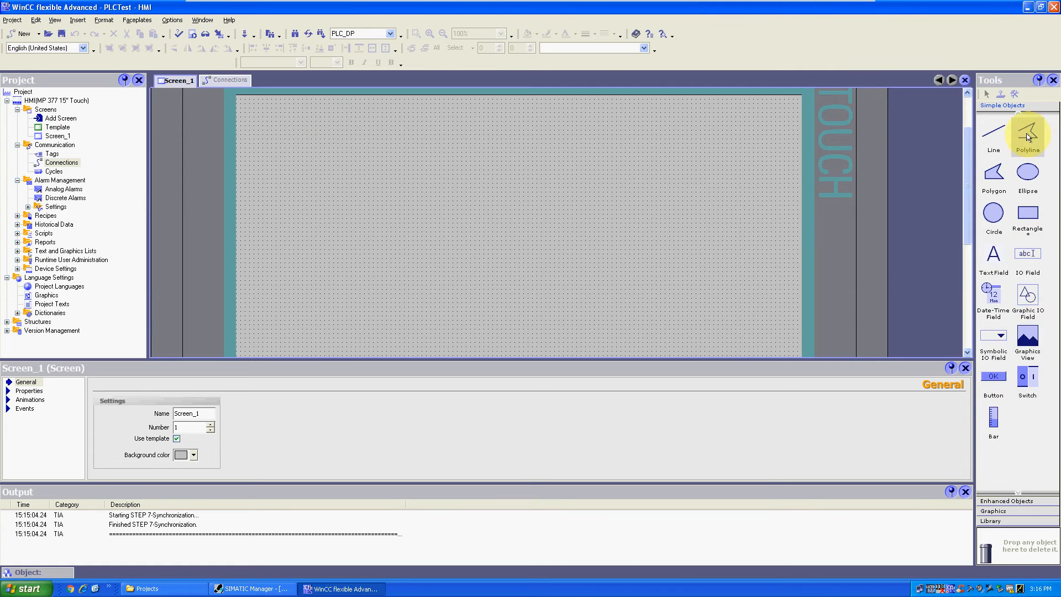
- Examine the Enhanced Objects, Graphics and Library tool groups, return to Simple Objects, and look over the screen's property categories and output area
{"action": "left_click", "coordinate": [1005, 500]}
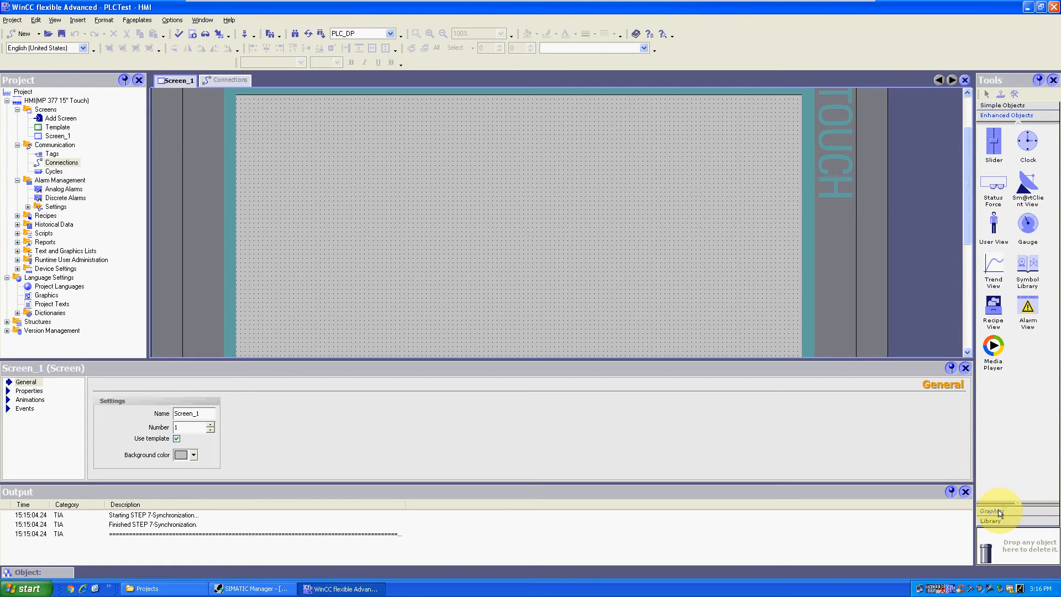
{"action": "left_click", "coordinate": [1000, 513]}
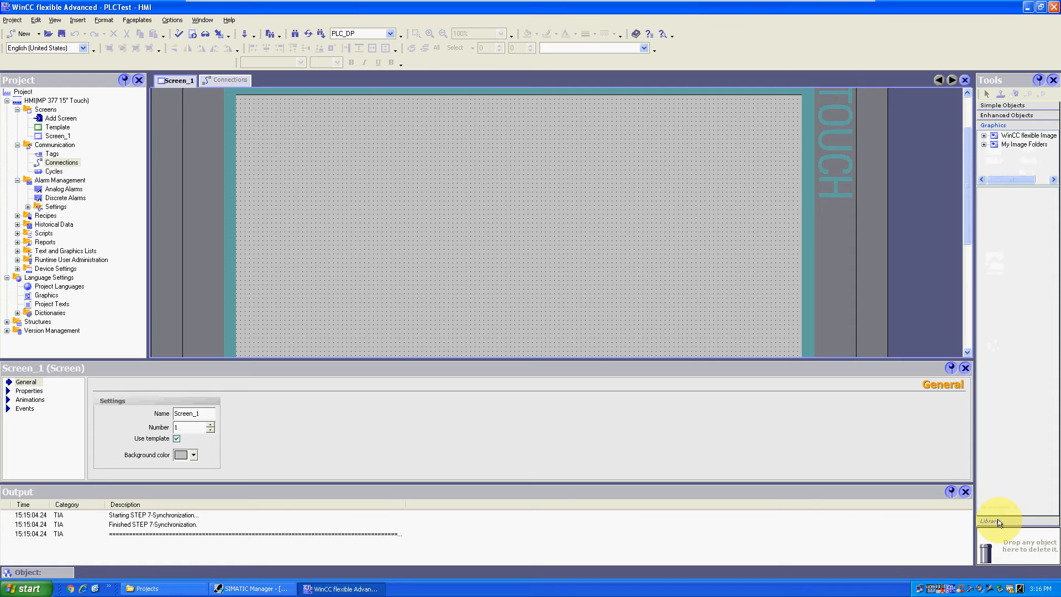
{"action": "left_click", "coordinate": [999, 519]}
{"action": "left_click", "coordinate": [1004, 105]}
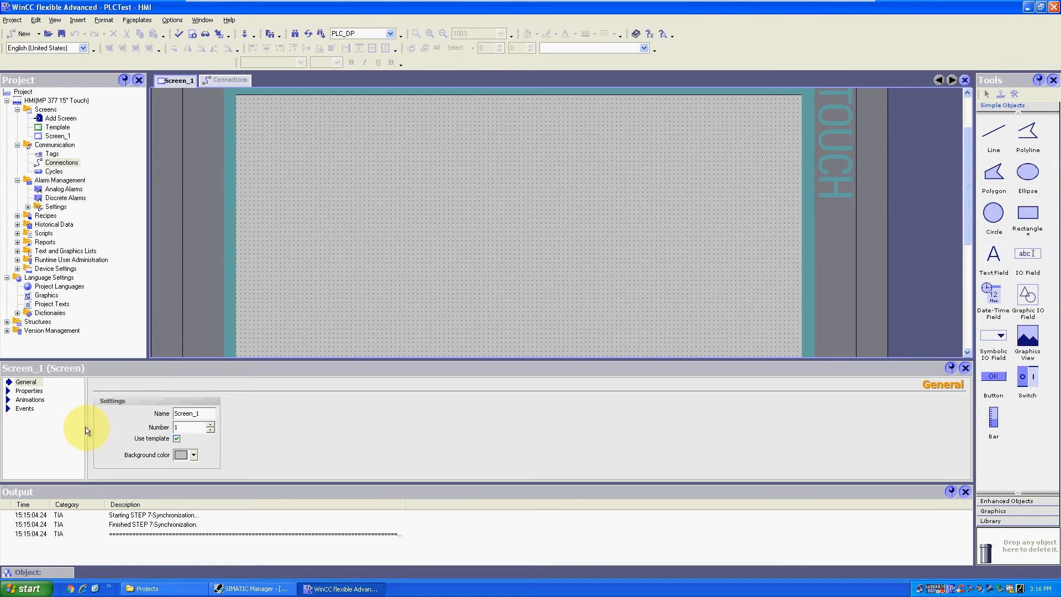
{"action": "left_click", "coordinate": [60, 436]}
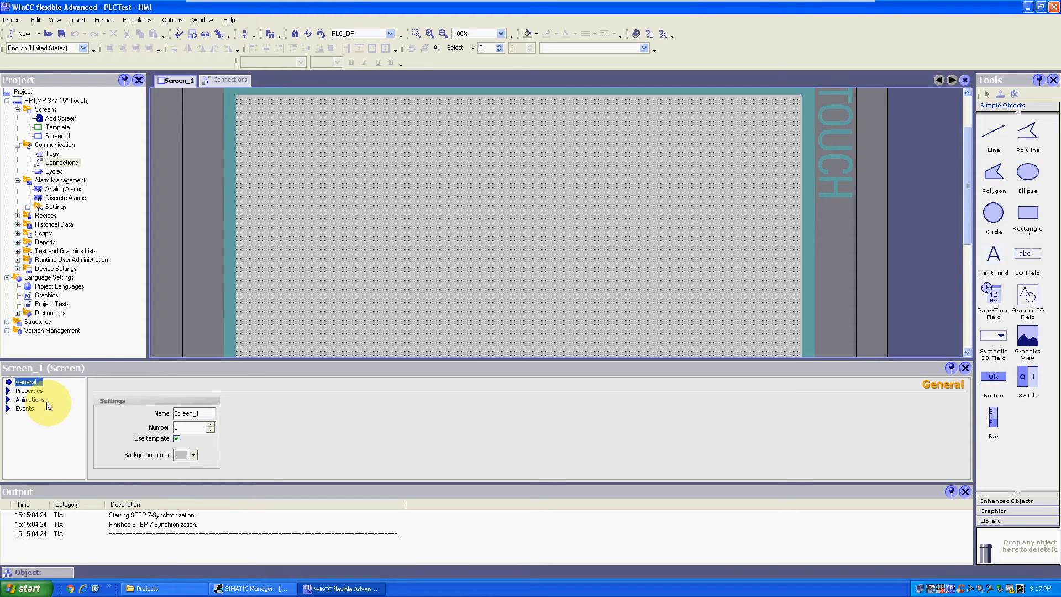
{"action": "left_click", "coordinate": [167, 548]}
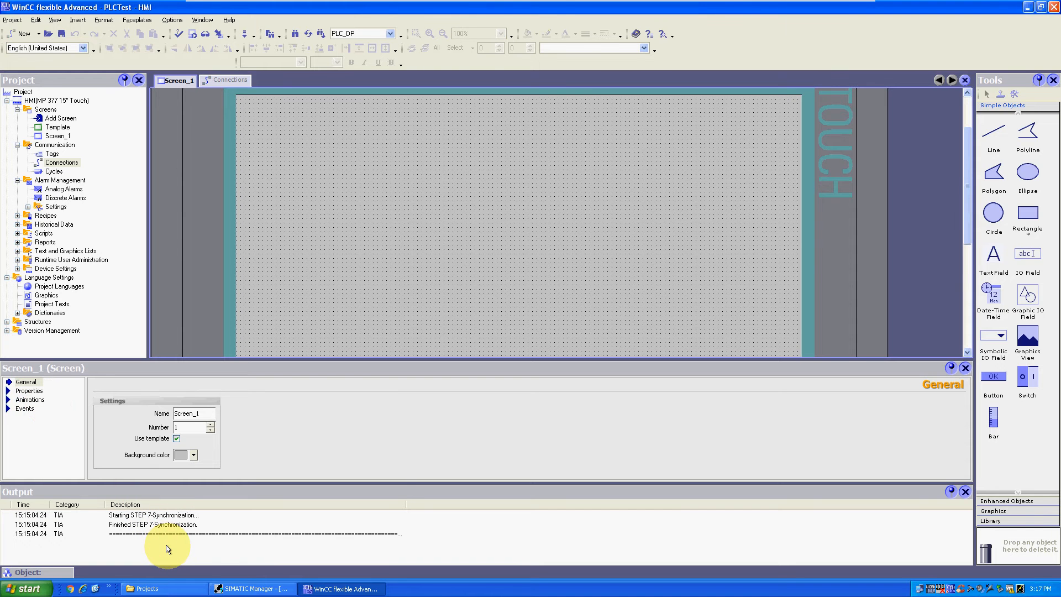
- Compile the HMI project and set the device name to TestBenchHMI in the device settings
{"action": "left_click", "coordinate": [178, 36]}
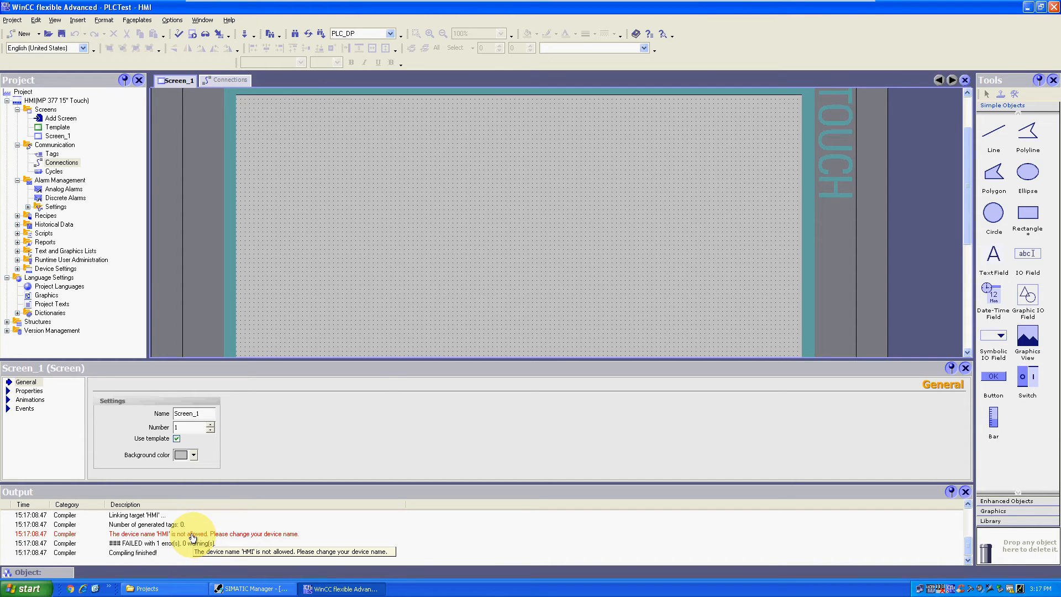
{"action": "double_click", "coordinate": [196, 534]}
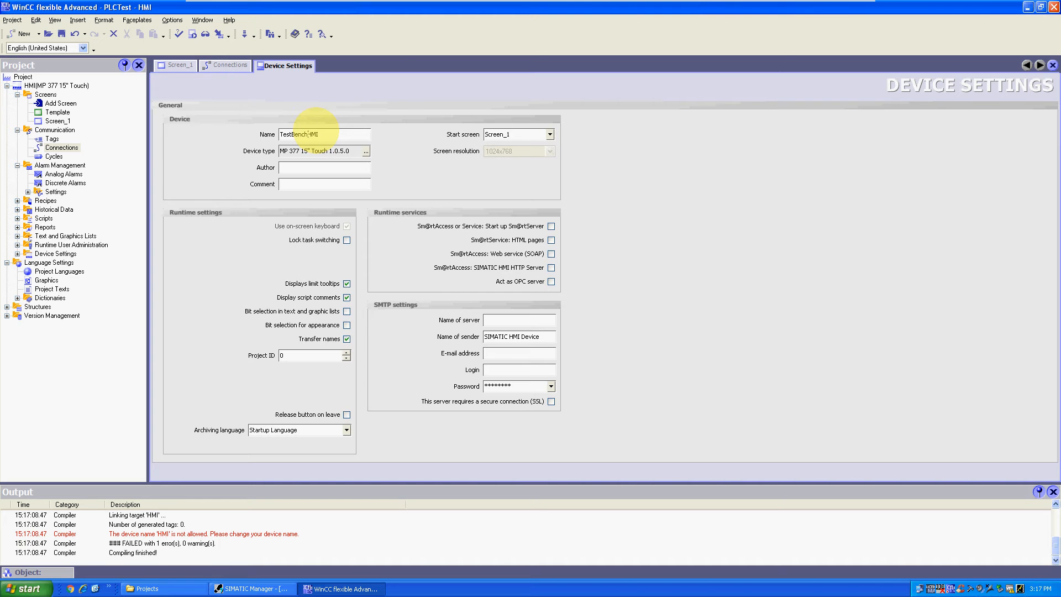
{"action": "left_click", "coordinate": [336, 168]}
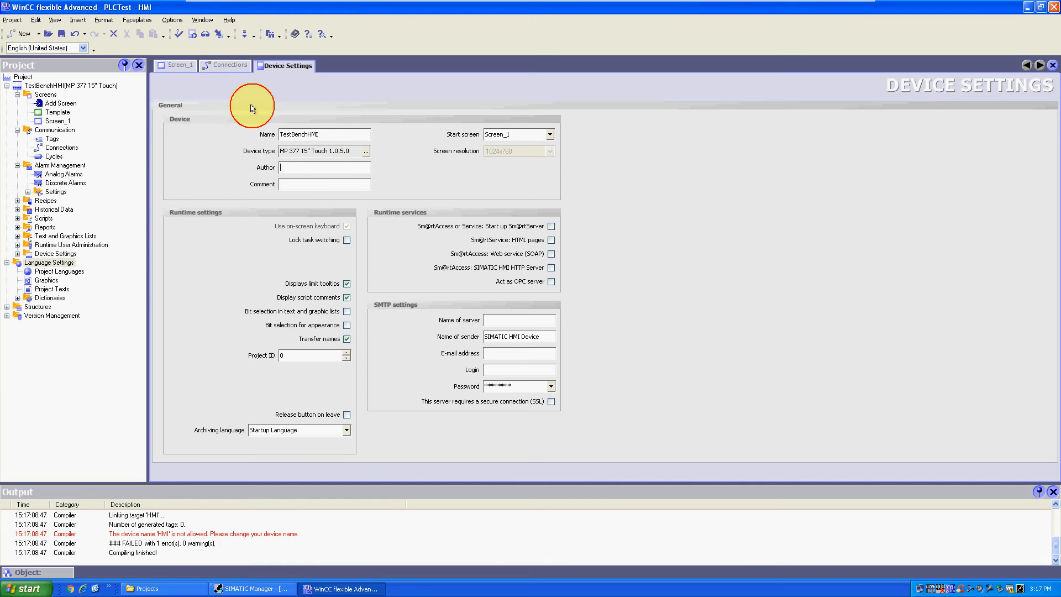
- Return to the Connections editor and compile the HMI project again
{"action": "left_click", "coordinate": [227, 68]}
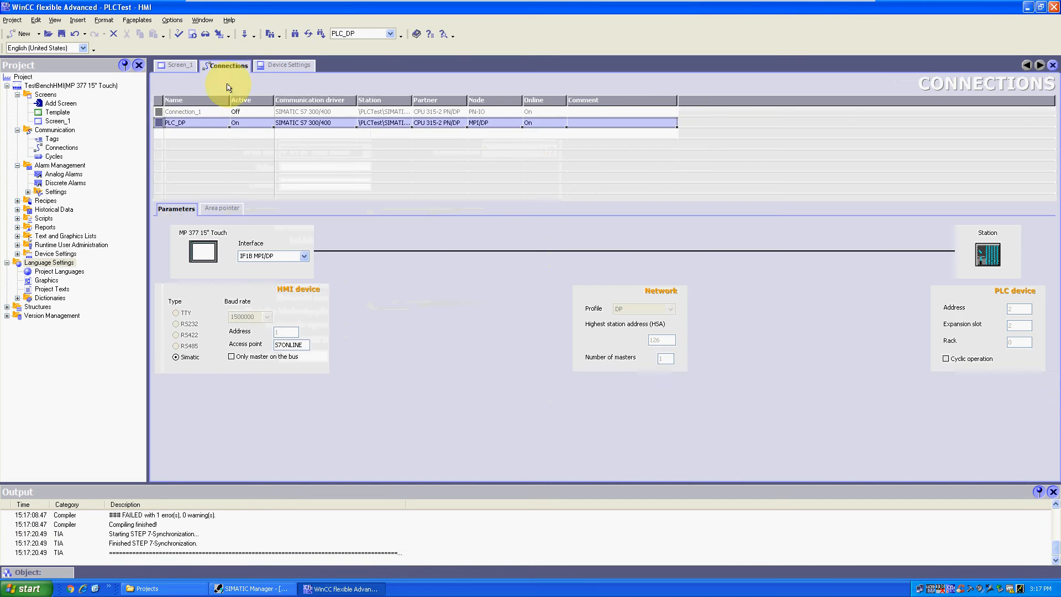
{"action": "left_click", "coordinate": [179, 34]}
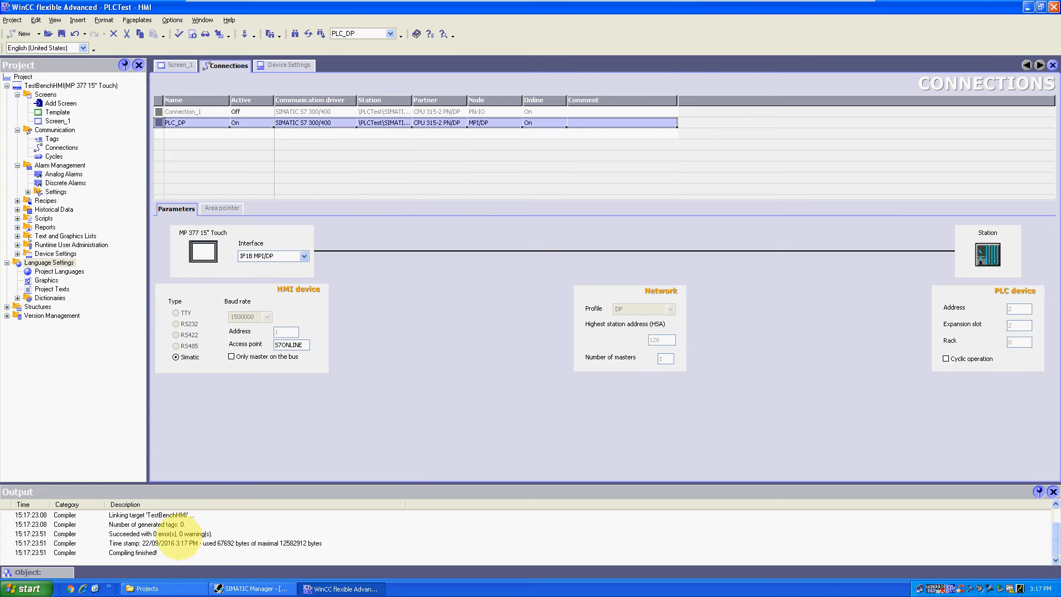
- Open the Template screen and place a button along the lower-left edge of its drawing area
{"action": "left_click", "coordinate": [178, 65]}
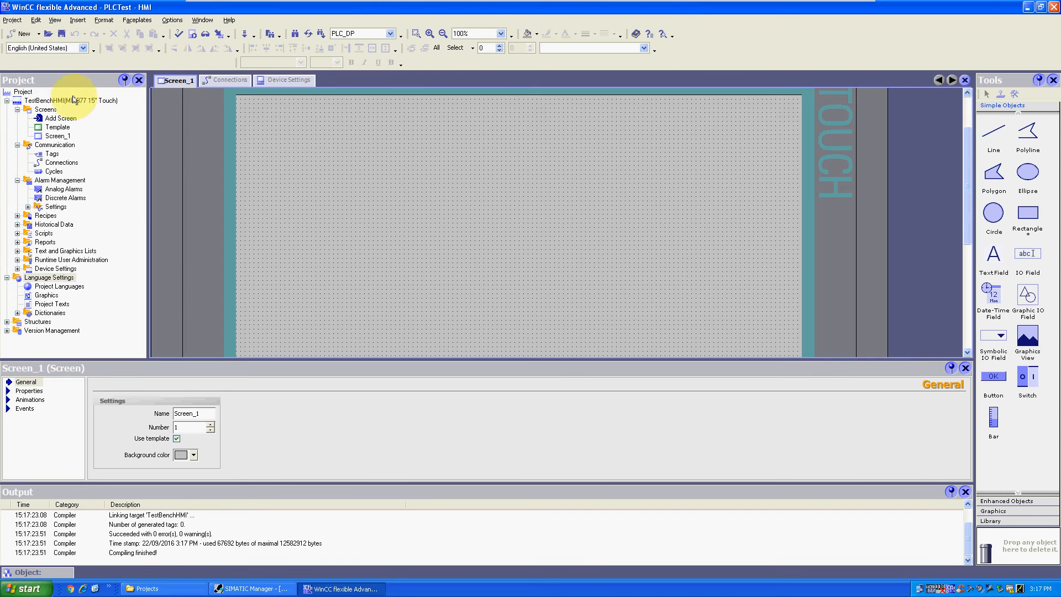
{"action": "double_click", "coordinate": [56, 128]}
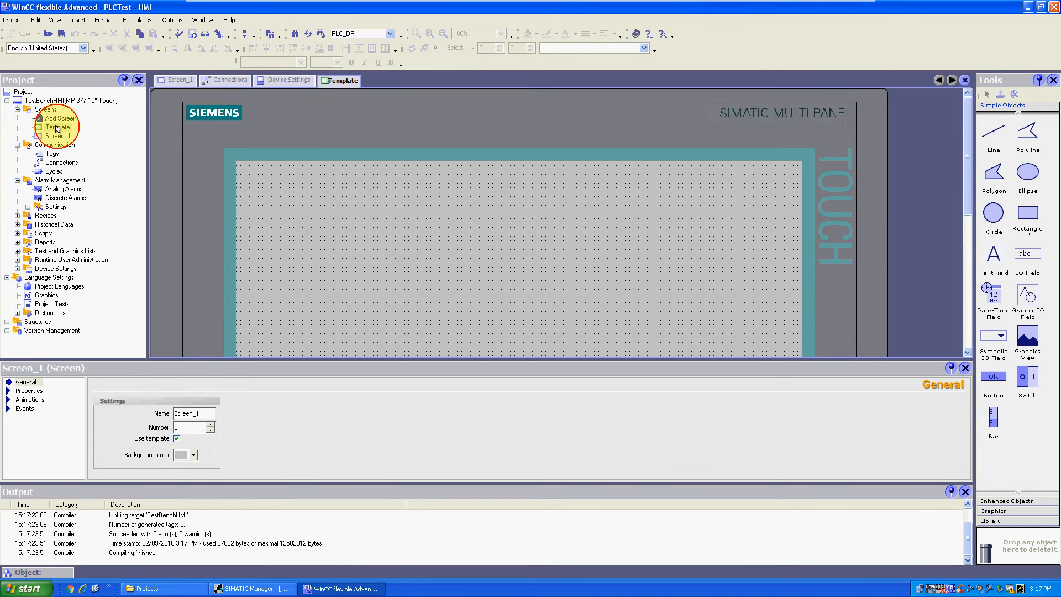
{"action": "scroll", "coordinate": [336, 156], "scroll_direction": "down", "scroll_amount": 5}
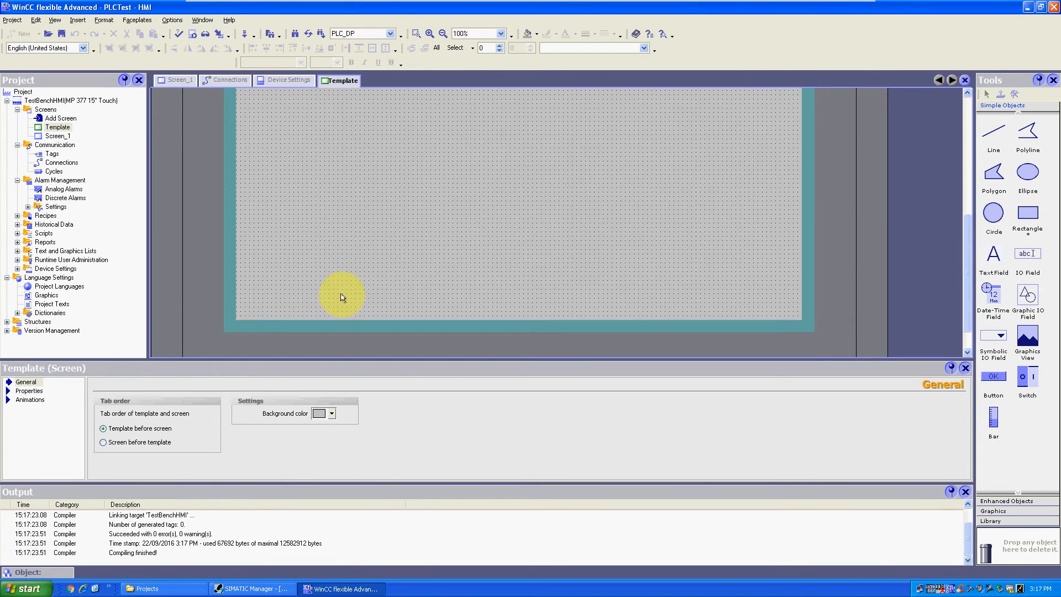
{"action": "left_click_drag", "start_coordinate": [994, 380], "coordinate": [365, 312]}
- Duplicate the template button ten times to form a row along the screen's bottom edge
{"action": "key", "text": "ctrl+c"}
{"action": "key", "text": "ctrl+v"}
{"action": "key", "text": "ctrl+v"}
{"action": "key", "text": "ctrl+v"}
{"action": "key", "text": "ctrl+v"}
{"action": "key", "text": "ctrl+v"}
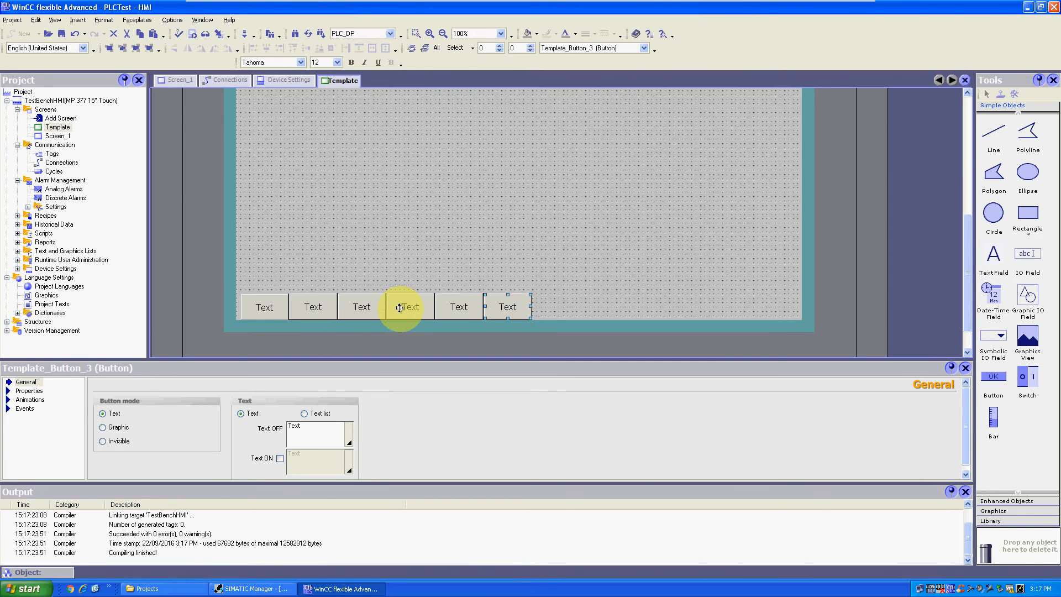
{"action": "key", "text": "ctrl+v"}
{"action": "key", "text": "ctrl+v"}
{"action": "key", "text": "ctrl+v"}
{"action": "key", "text": "ctrl+v"}
{"action": "key", "text": "ctrl+v"}
{"action": "left_click", "coordinate": [458, 237]}
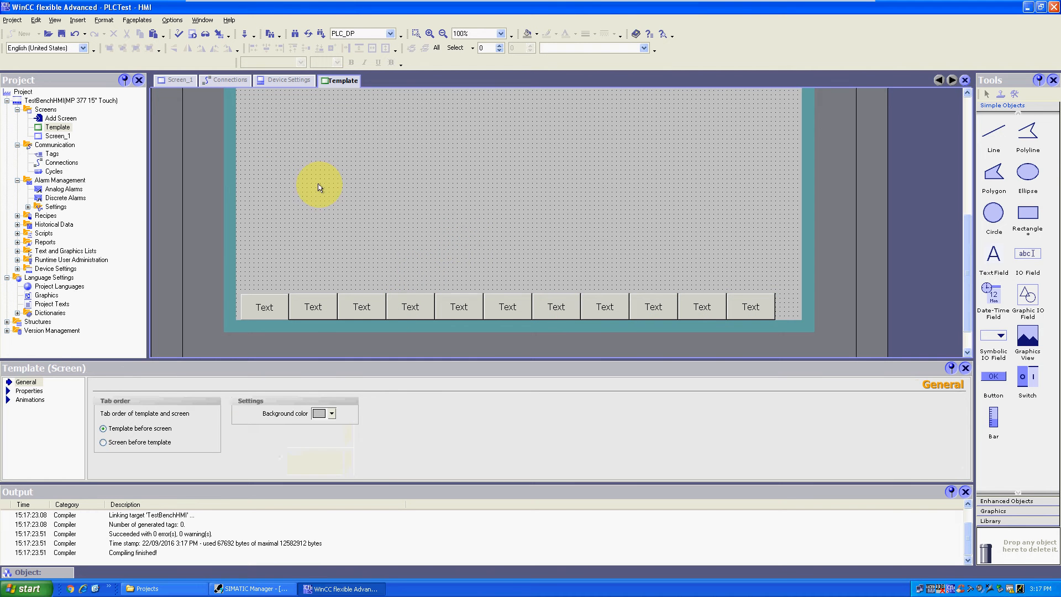
- Open Screen_1 and check whether the template buttons along its bottom edge can be selected
{"action": "double_click", "coordinate": [40, 136]}
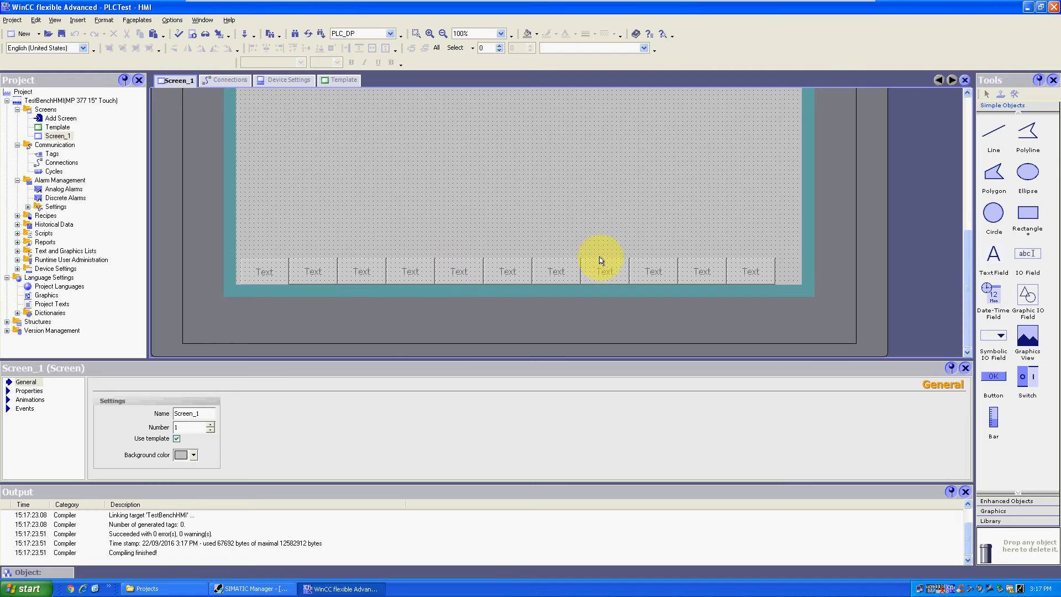
{"action": "left_click", "coordinate": [308, 277]}
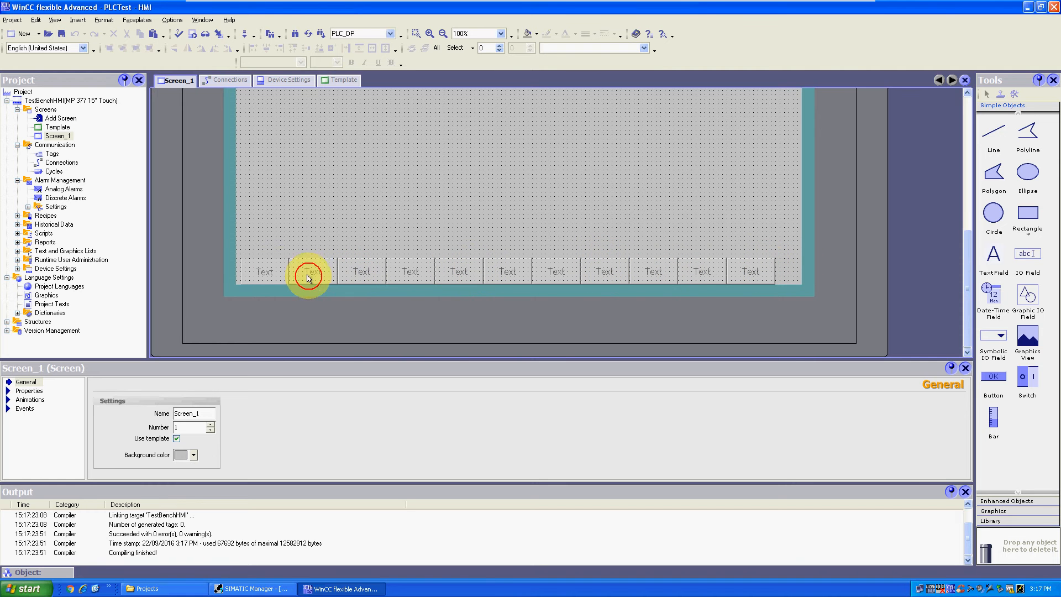
{"action": "left_click", "coordinate": [252, 272]}
{"action": "scroll", "coordinate": [425, 278], "scroll_direction": "up", "scroll_amount": 1}
{"action": "scroll", "coordinate": [387, 294], "scroll_direction": "down", "scroll_amount": 1}
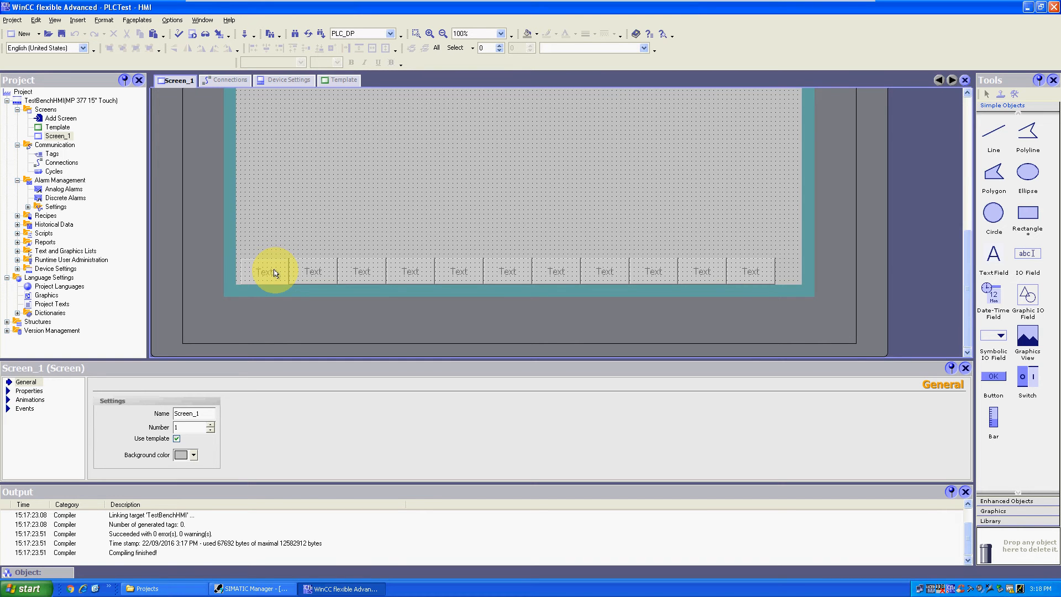
- Place a button in the upper-left area of Screen_1 and enlarge it toward its lower-right corner
{"action": "left_click", "coordinate": [344, 191]}
{"action": "scroll", "coordinate": [344, 191], "scroll_direction": "up", "scroll_amount": 4}
{"action": "scroll", "coordinate": [354, 193], "scroll_direction": "down", "scroll_amount": 1}
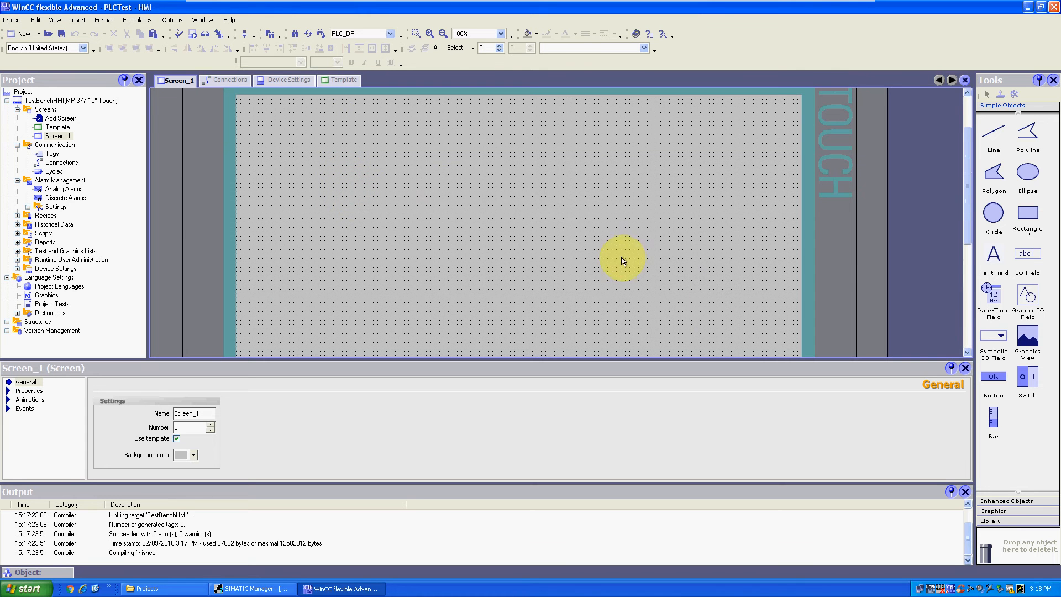
{"action": "left_click", "coordinate": [995, 382]}
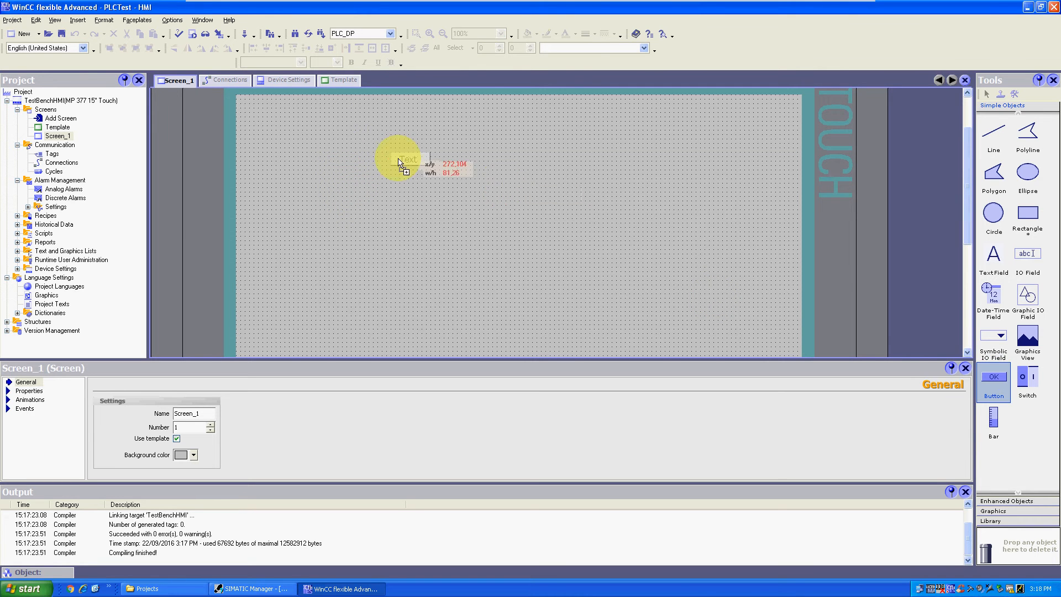
{"action": "left_click", "coordinate": [338, 153]}
{"action": "left_click_drag", "start_coordinate": [360, 160], "coordinate": [385, 199]}
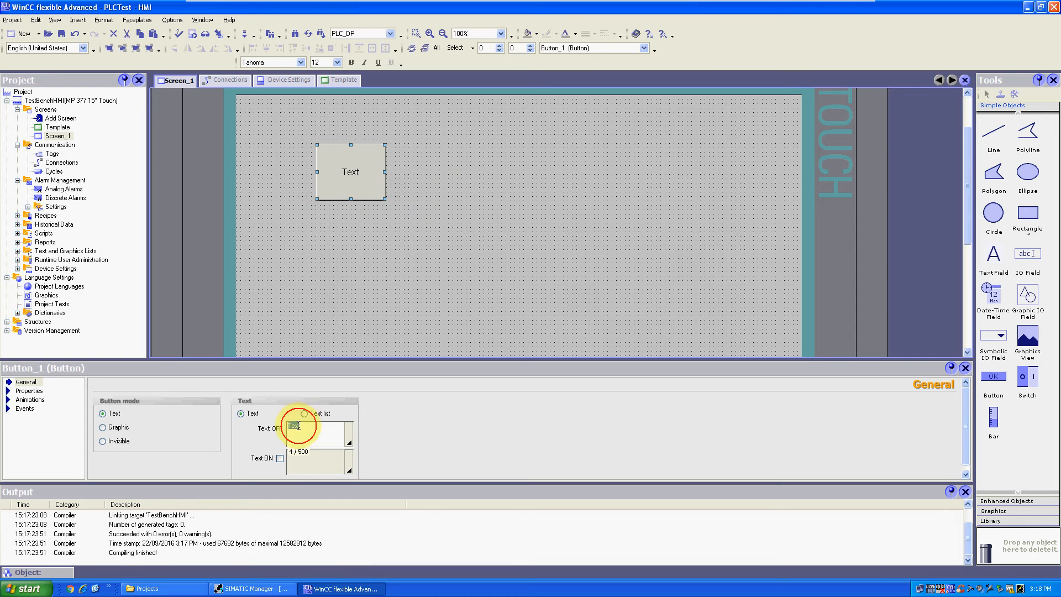
- Change the Screen_1 button's text source from plain text to Text list
{"action": "left_click", "coordinate": [298, 426]}
{"action": "left_click_drag", "start_coordinate": [326, 432], "coordinate": [271, 435]}
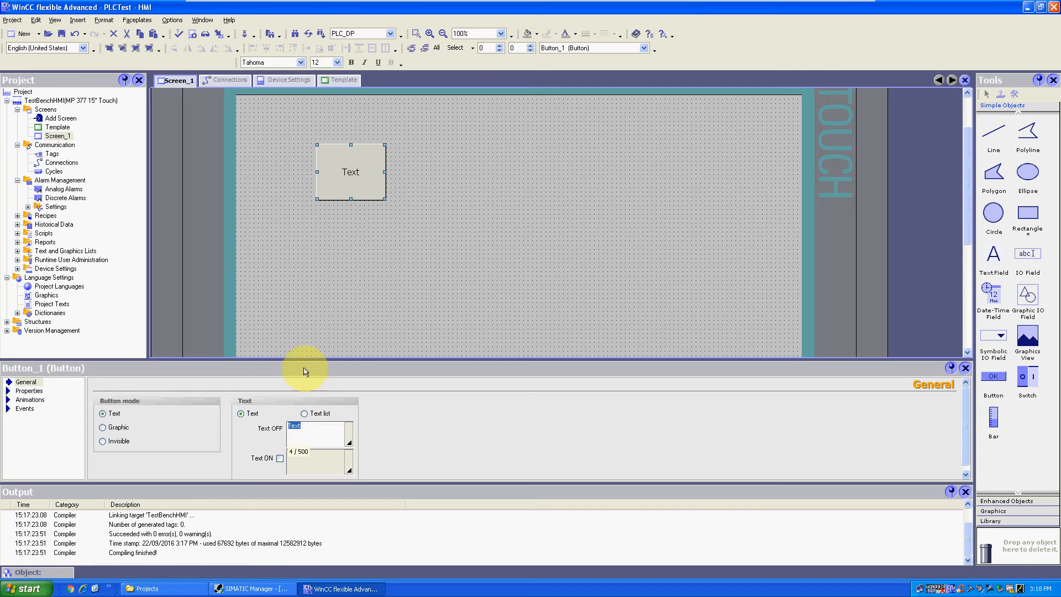
{"action": "left_click", "coordinate": [305, 416]}
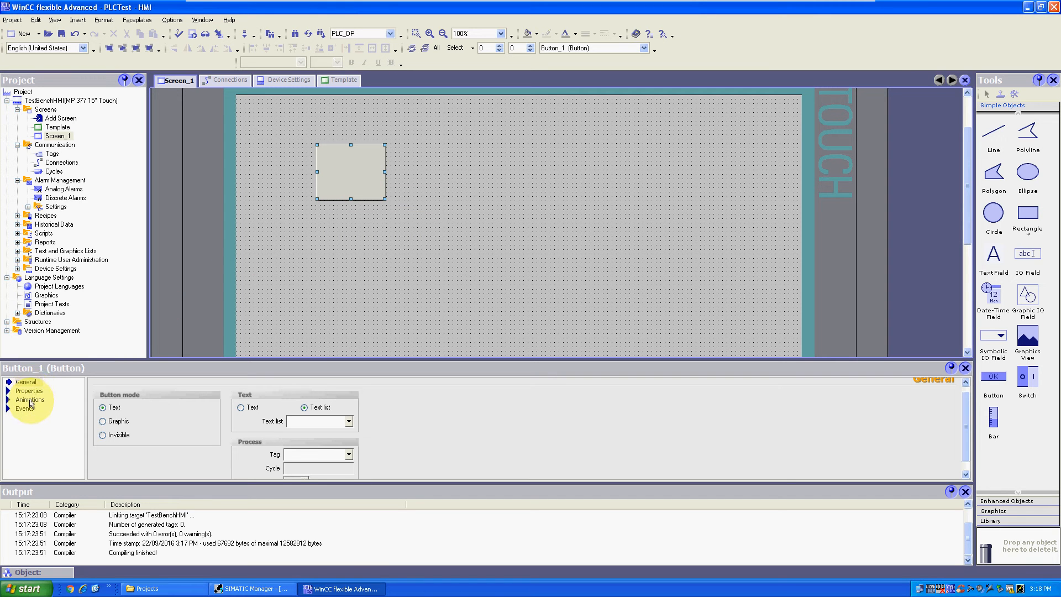
- Create a new text list with a first list entry for value 0, and set its selection to Bit (0, 1)
{"action": "left_click", "coordinate": [17, 250]}
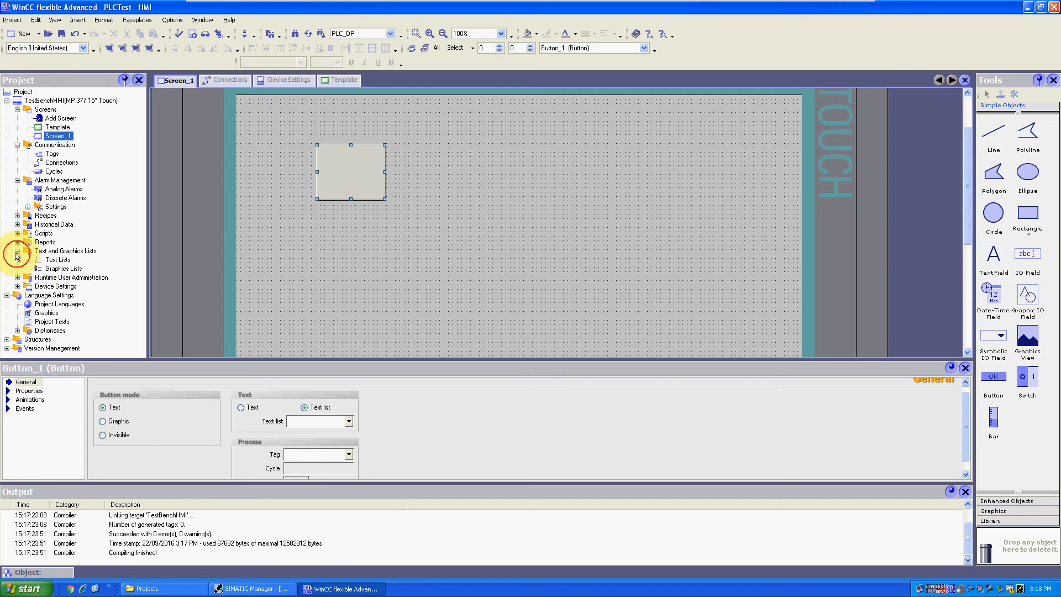
{"action": "double_click", "coordinate": [57, 259]}
{"action": "double_click", "coordinate": [431, 123]}
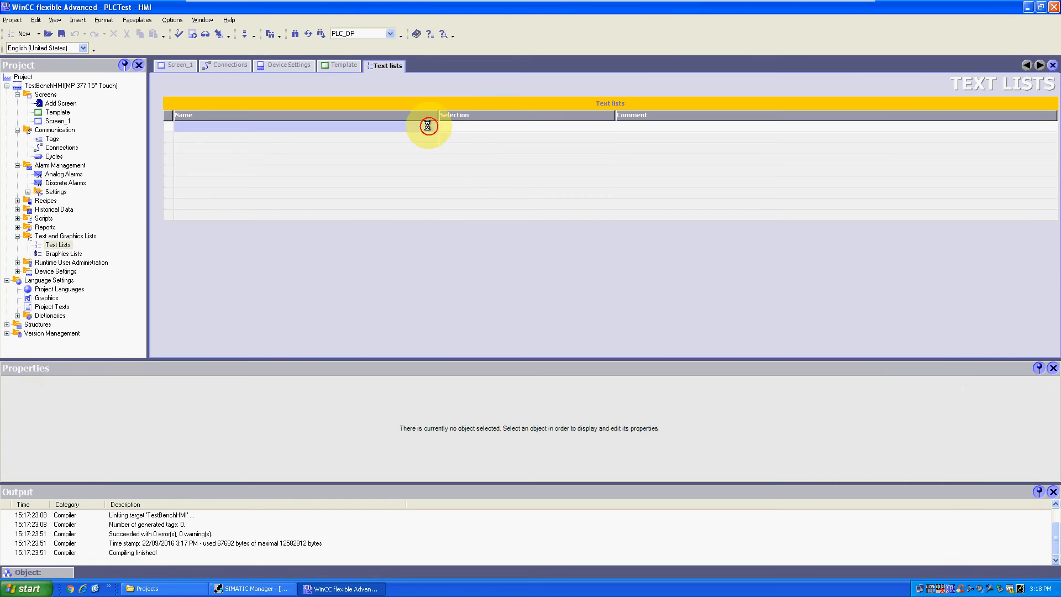
{"action": "left_click", "coordinate": [507, 269]}
{"action": "double_click", "coordinate": [507, 267]}
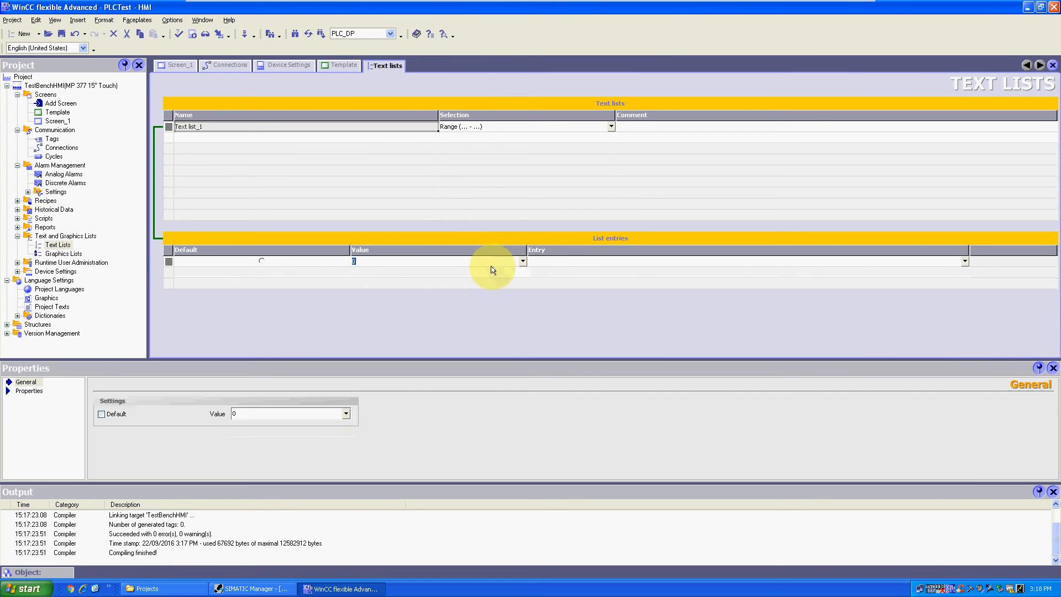
{"action": "left_click", "coordinate": [609, 128]}
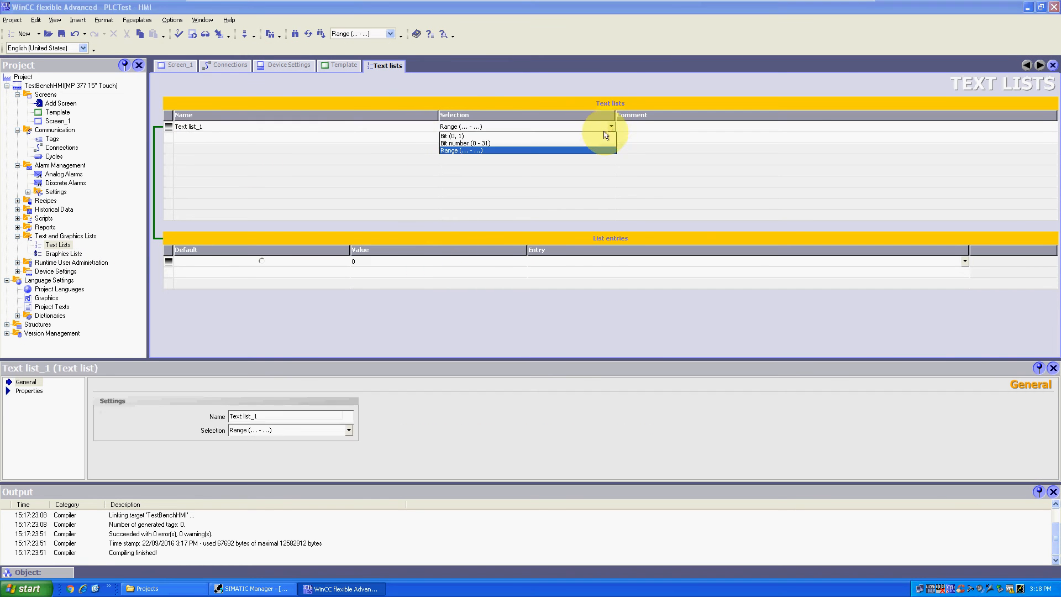
{"action": "left_click", "coordinate": [592, 142]}
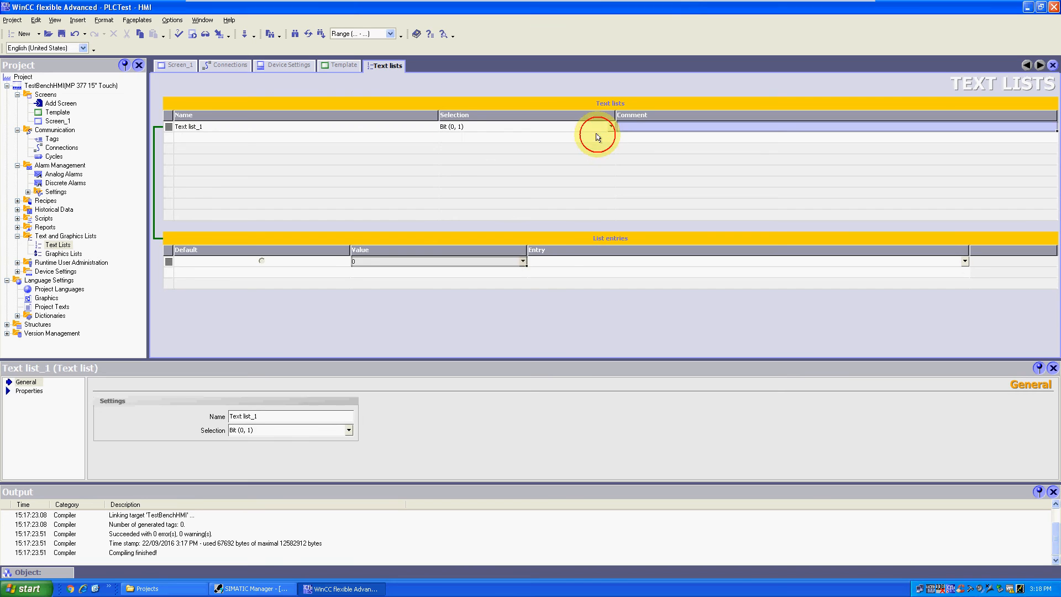
- Enter "Press To Start Motor" for value 0, with a line break after "To", and "Motor Running" for value 1
{"action": "left_click", "coordinate": [553, 260]}
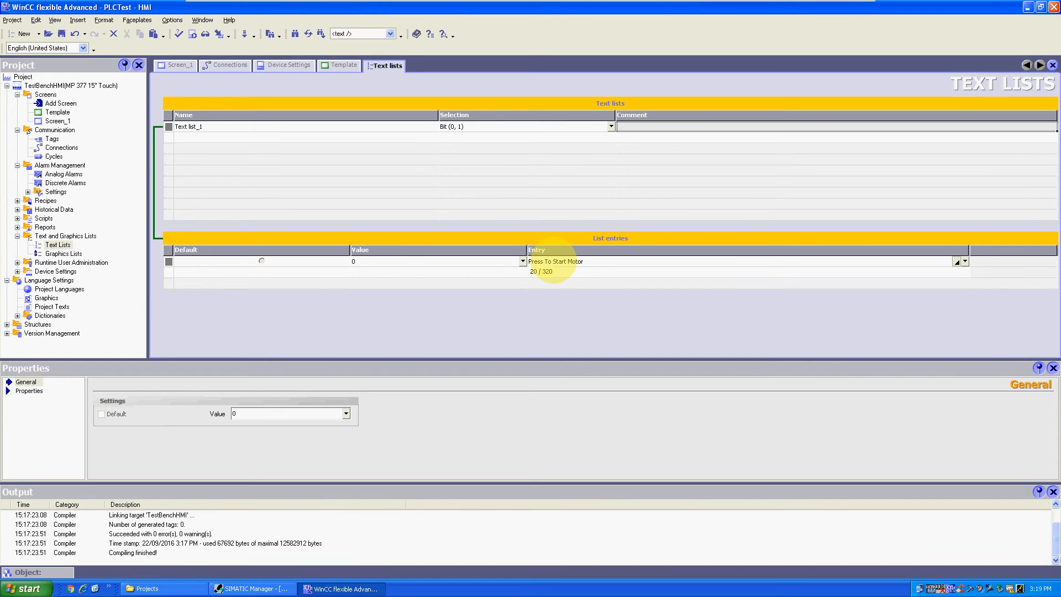
{"action": "left_click", "coordinate": [584, 272]}
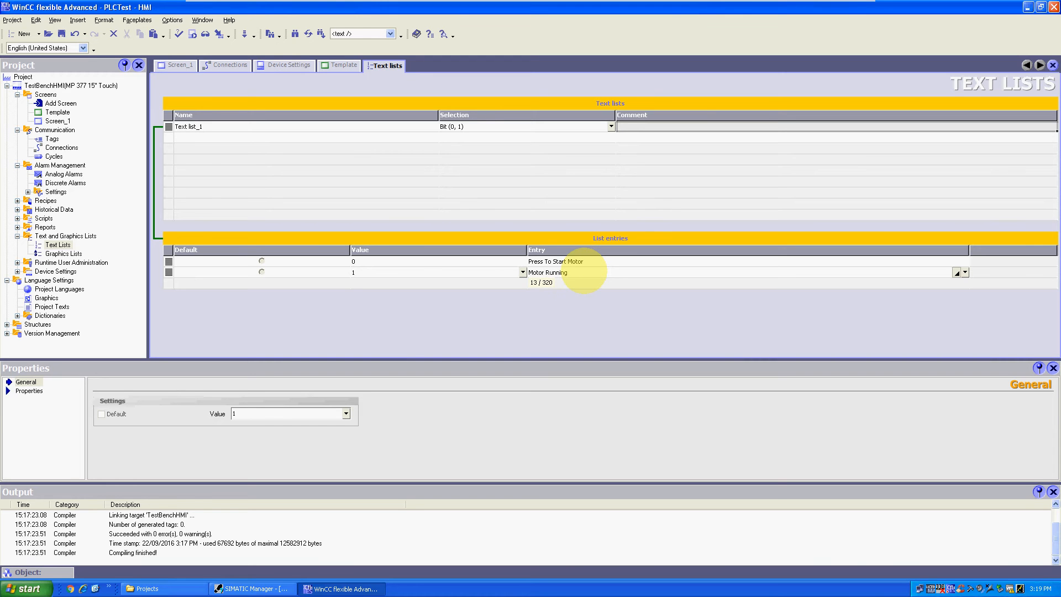
{"action": "left_click", "coordinate": [561, 261]}
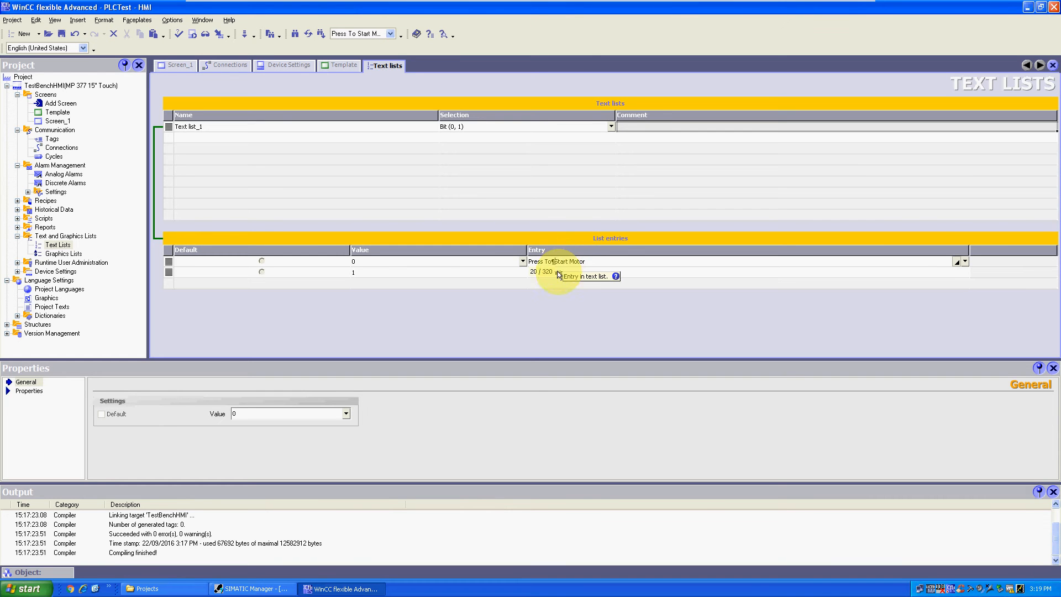
{"action": "left_click", "coordinate": [558, 271]}
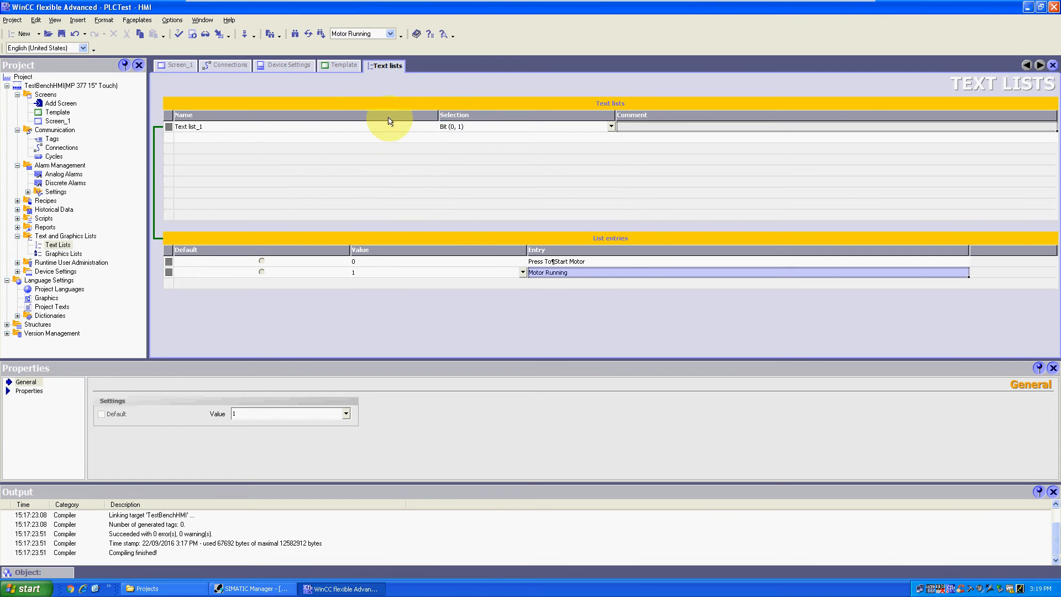
- Rename the text list as MotorStartPBList
{"action": "left_click", "coordinate": [367, 127]}
{"action": "left_click", "coordinate": [369, 128]}
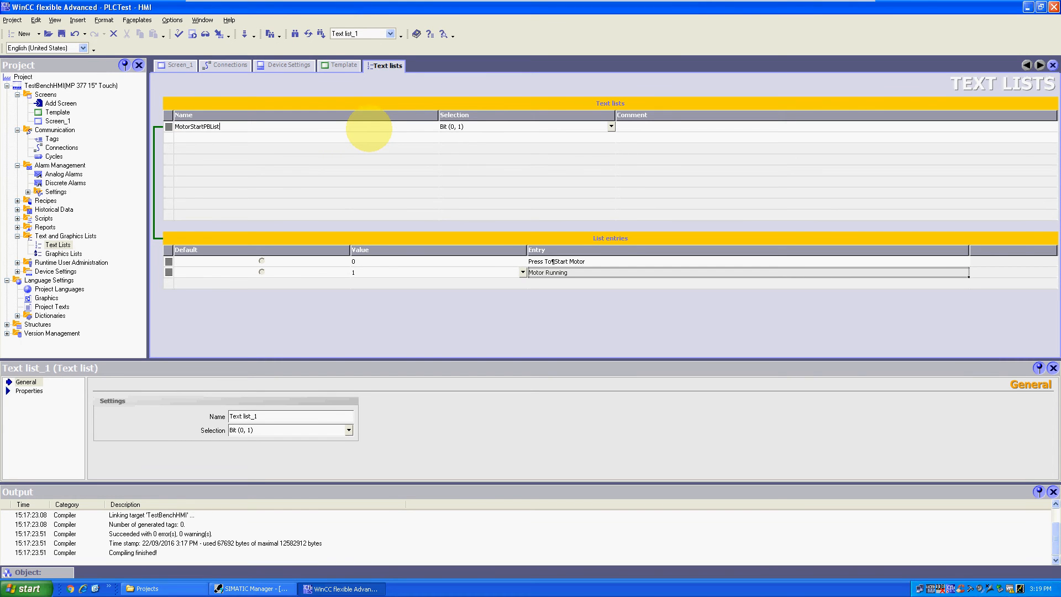
{"action": "key", "text": "Return"}
- Return to Screen_1 and assign the MotorStartPBList text list to the button
{"action": "left_click", "coordinate": [174, 65]}
{"action": "left_click", "coordinate": [329, 145]}
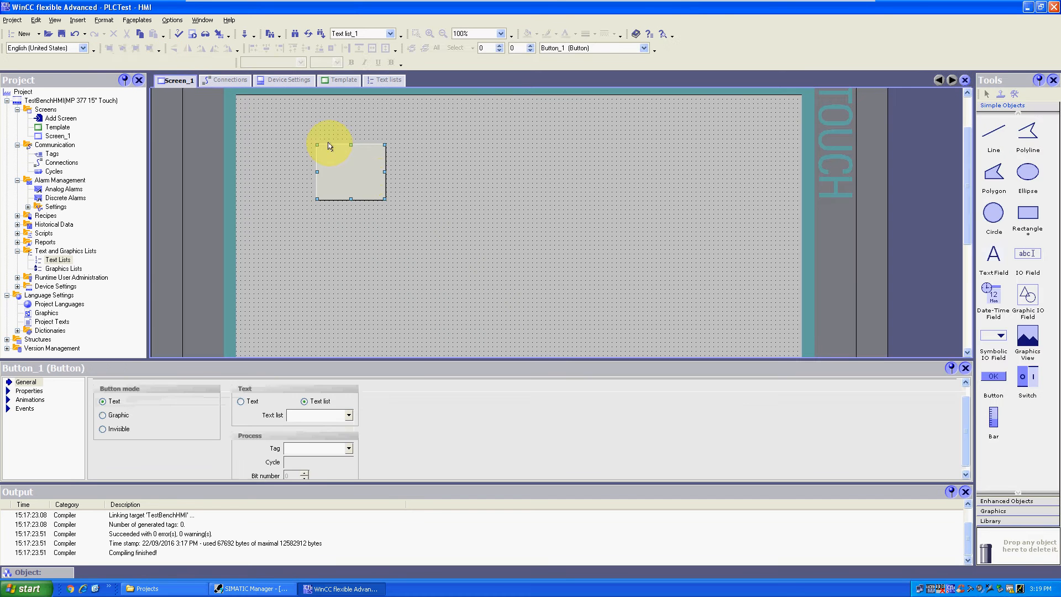
{"action": "left_click", "coordinate": [454, 185]}
{"action": "left_click", "coordinate": [364, 164]}
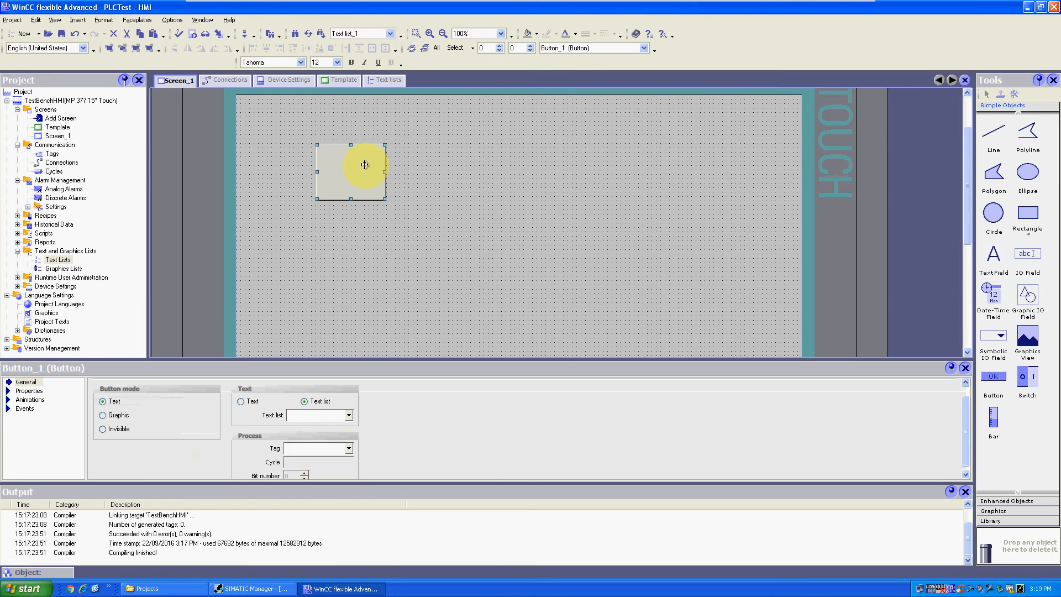
{"action": "left_click", "coordinate": [348, 418]}
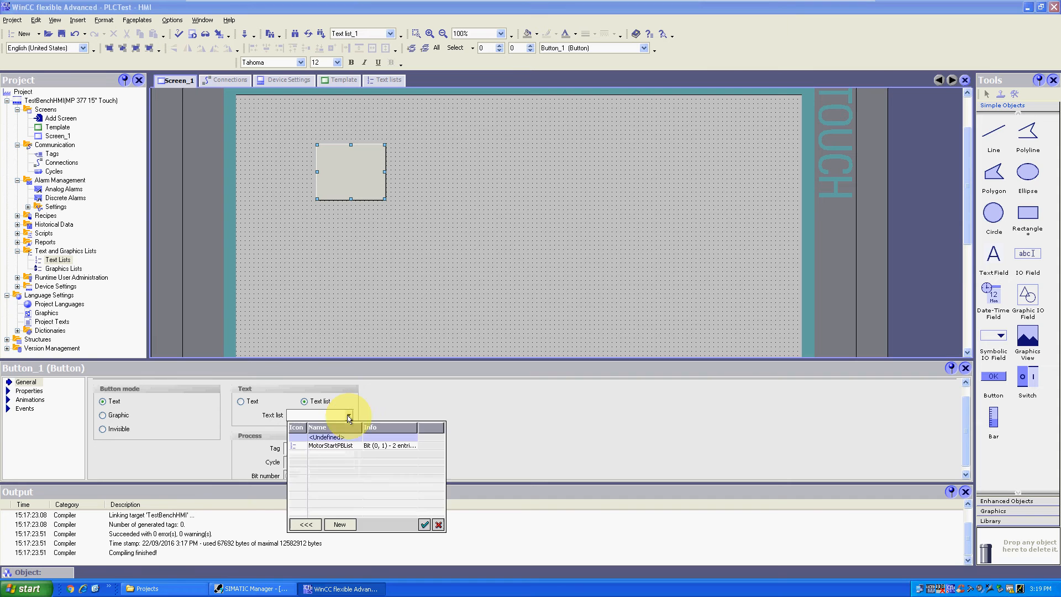
{"action": "left_click", "coordinate": [338, 444]}
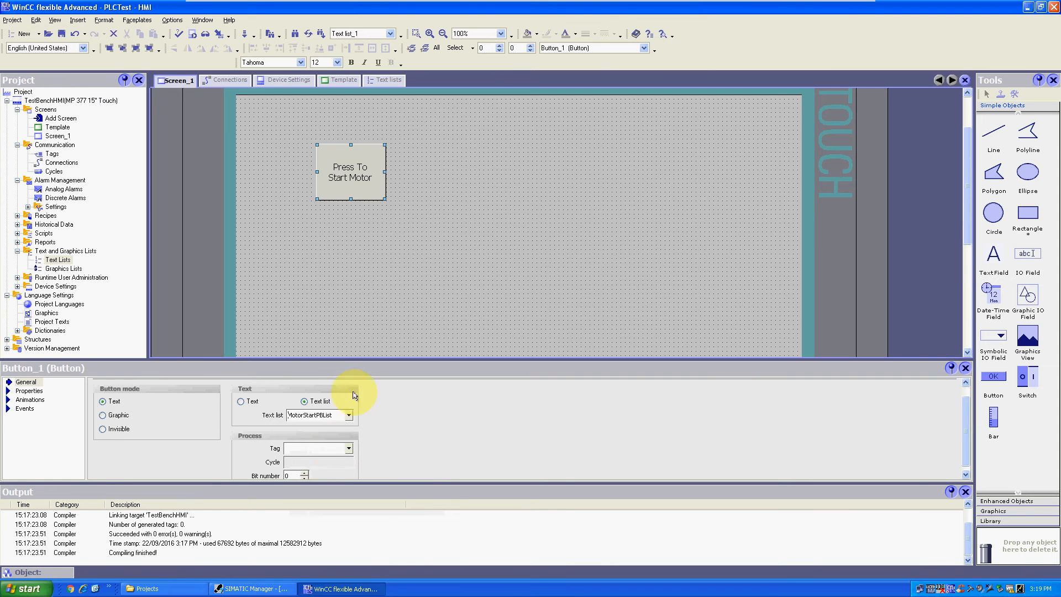
{"action": "left_click", "coordinate": [386, 301]}
{"action": "left_click", "coordinate": [333, 160]}
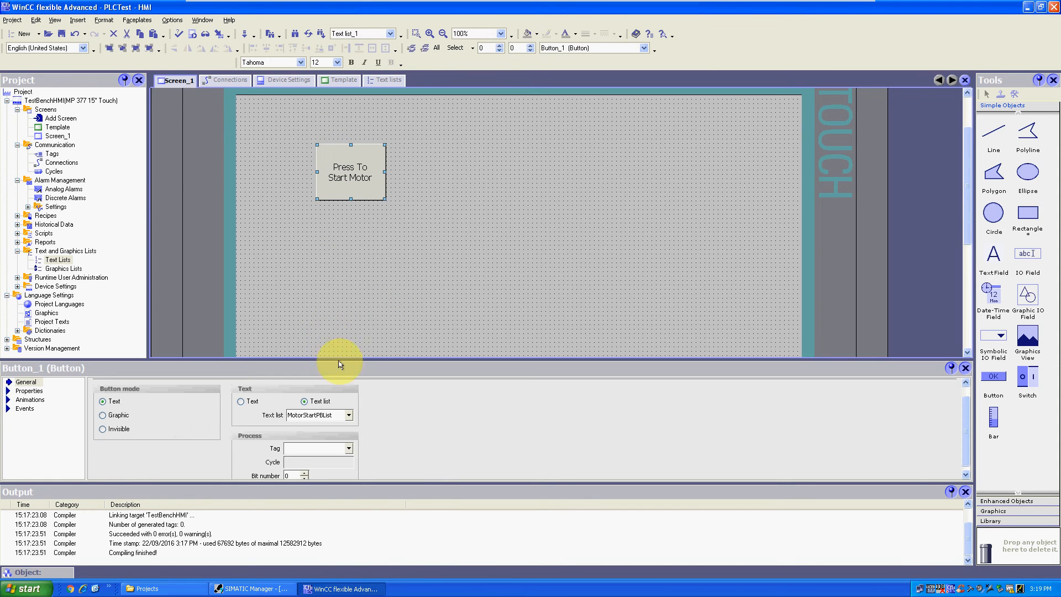
- Open the tag selection for the button's process value and examine the TestBenchHMI tags
{"action": "left_click_drag", "start_coordinate": [965, 413], "coordinate": [965, 429]}
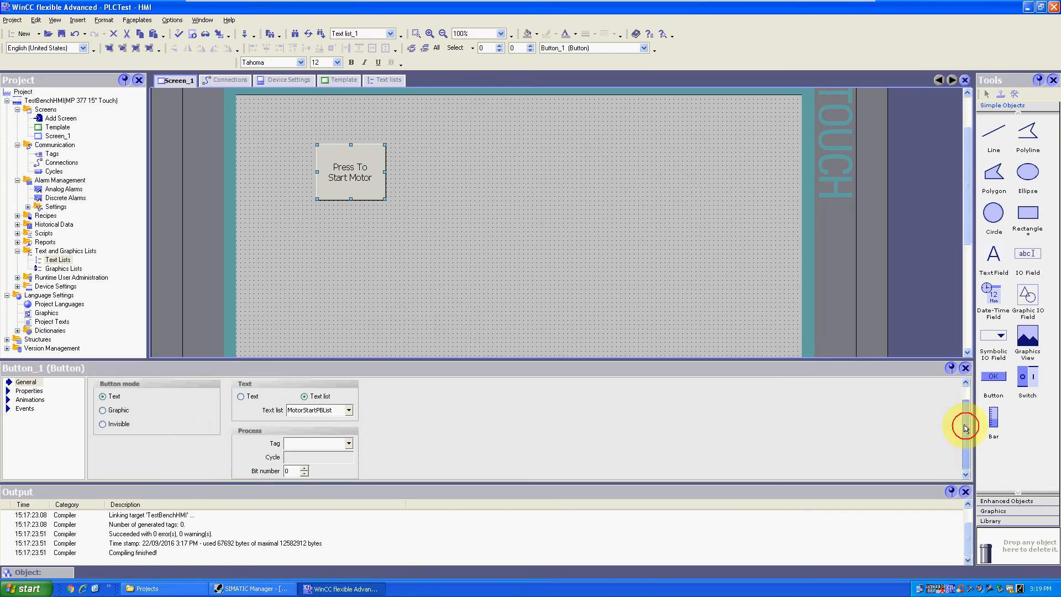
{"action": "left_click", "coordinate": [350, 446]}
{"action": "left_click", "coordinate": [304, 491]}
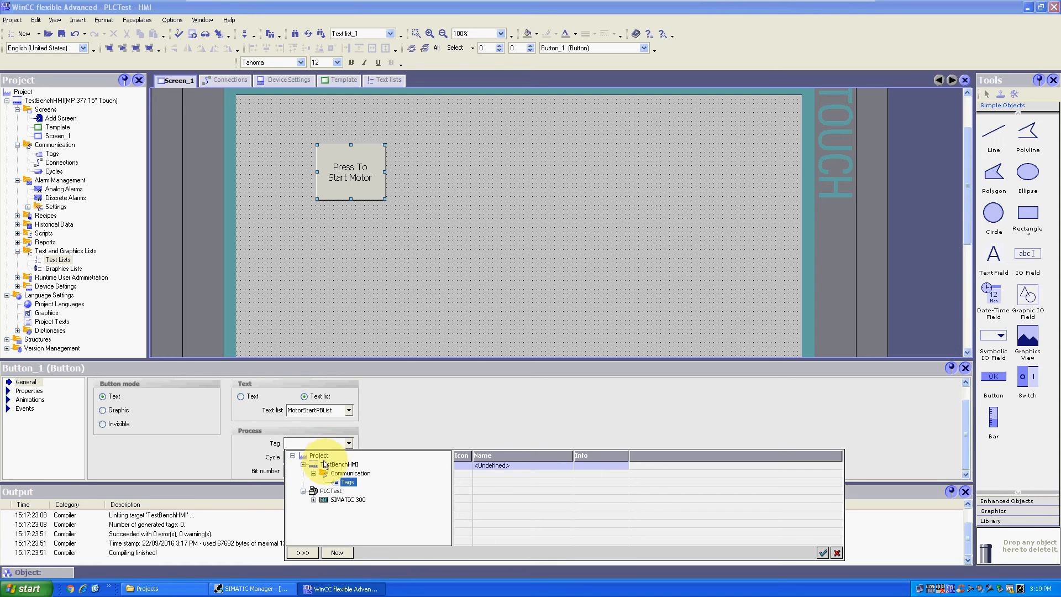
{"action": "left_click", "coordinate": [301, 443]}
{"action": "left_click", "coordinate": [349, 443]}
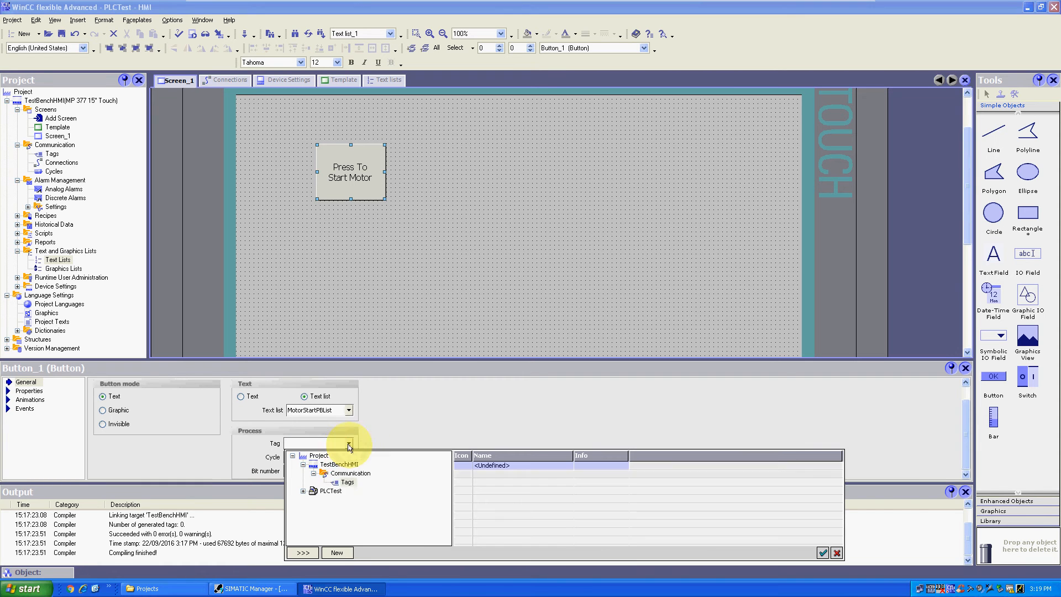
{"action": "left_click", "coordinate": [344, 482]}
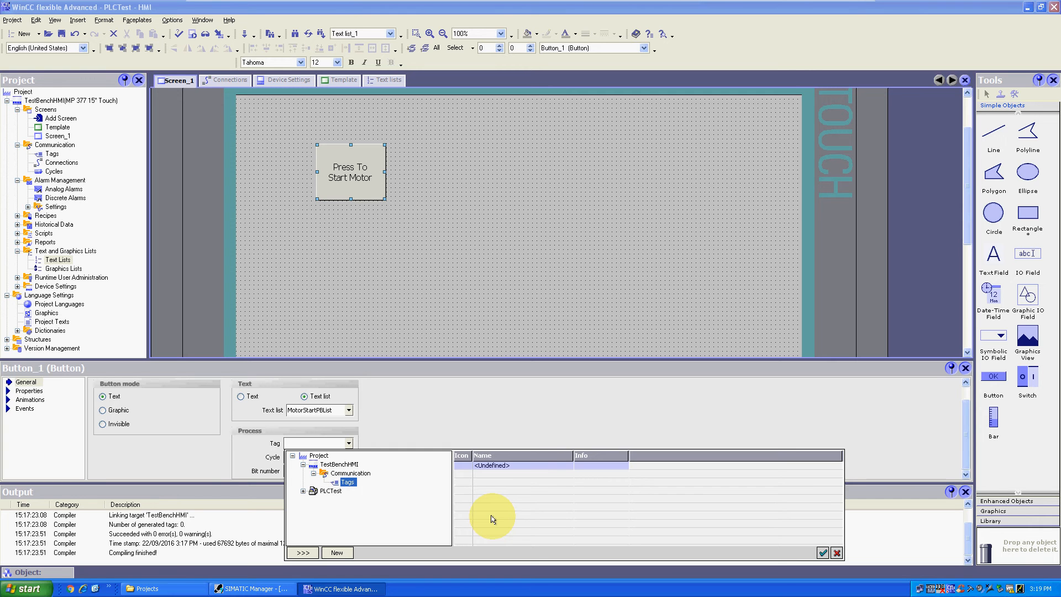
- Assign the MotorEnable tag from MotorDB in the PLCTest S7 program as the button's process tag
{"action": "left_click", "coordinate": [303, 491]}
{"action": "left_click", "coordinate": [313, 499]}
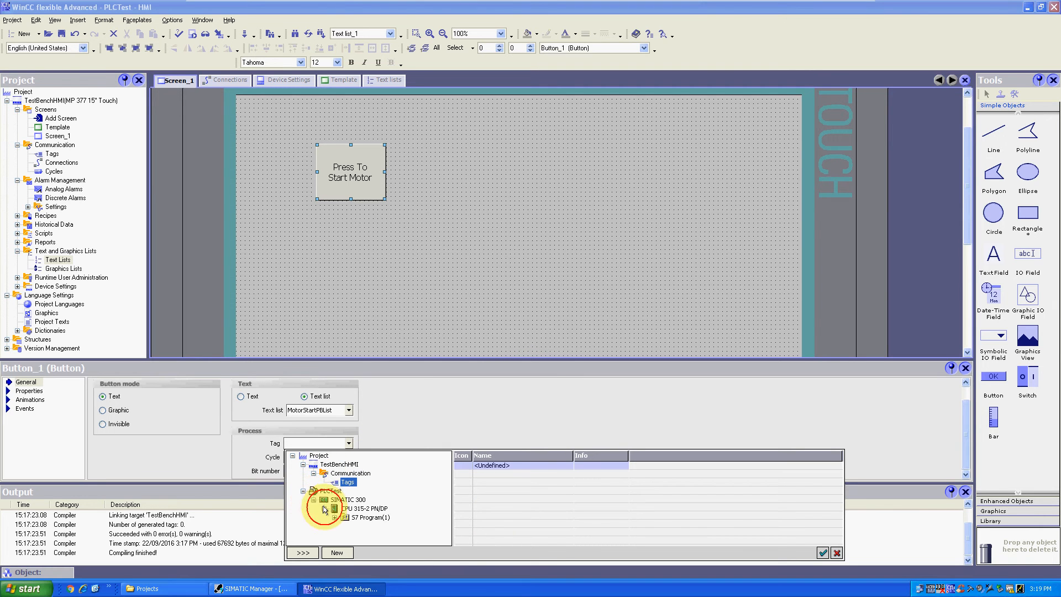
{"action": "left_click", "coordinate": [324, 508]}
{"action": "left_click", "coordinate": [334, 517]}
{"action": "left_click", "coordinate": [345, 535]}
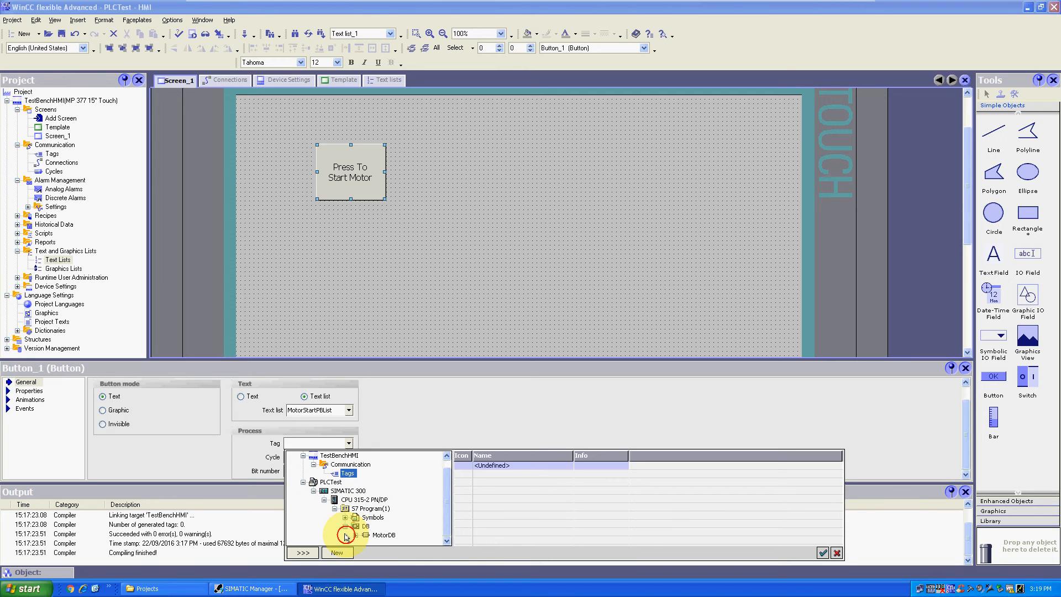
{"action": "left_click", "coordinate": [380, 535]}
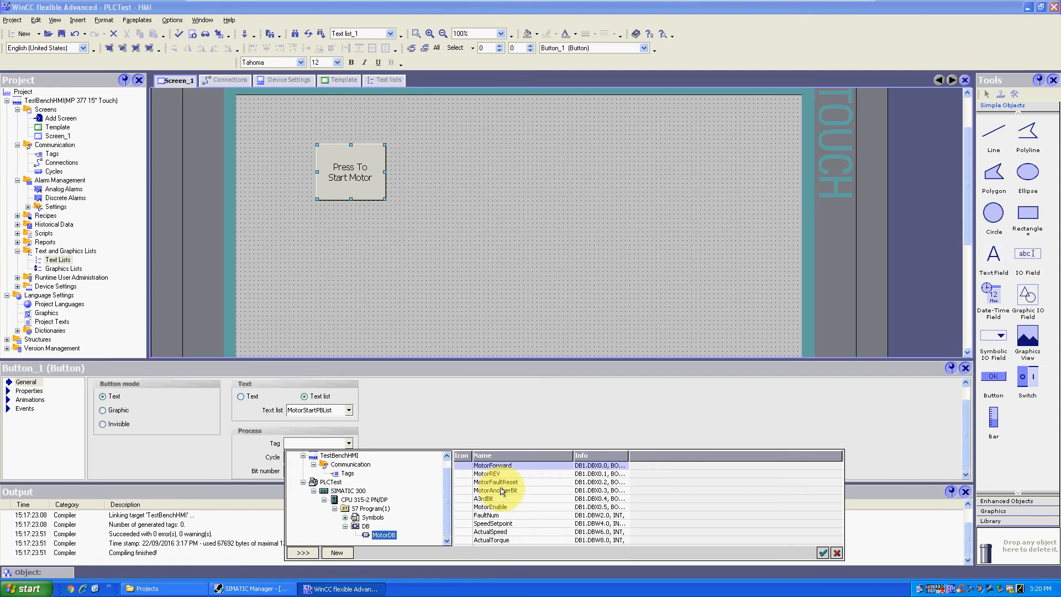
{"action": "left_click", "coordinate": [492, 507]}
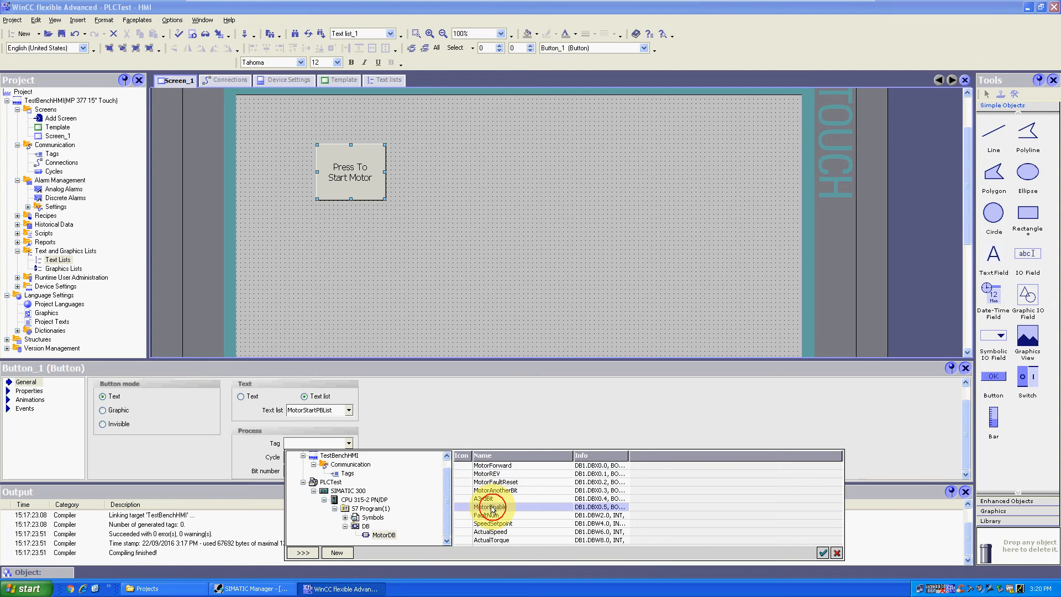
{"action": "double_click", "coordinate": [605, 509]}
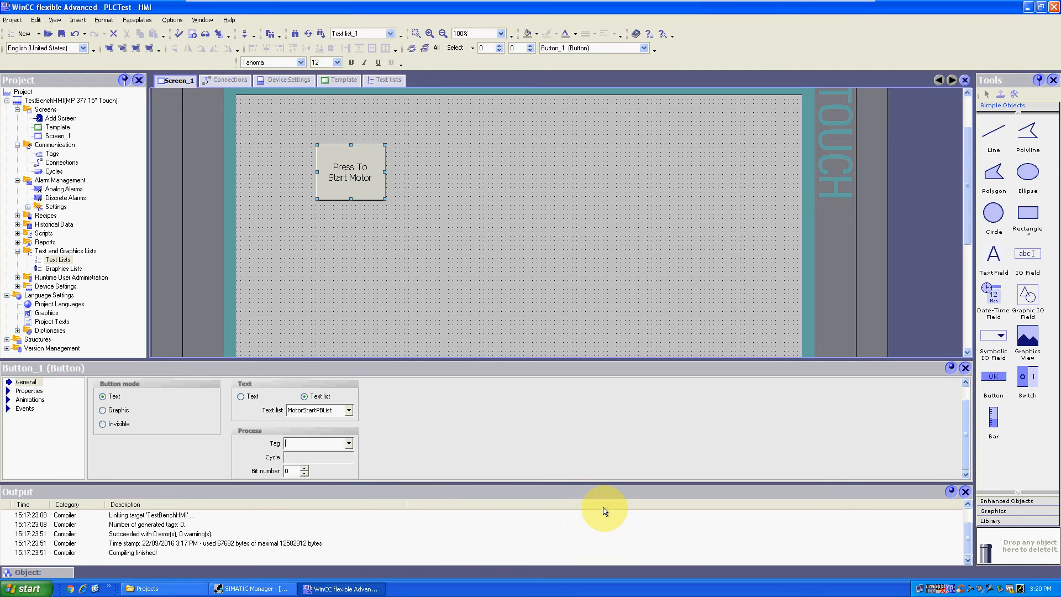
{"action": "left_click", "coordinate": [350, 350]}
{"action": "left_click", "coordinate": [350, 184]}
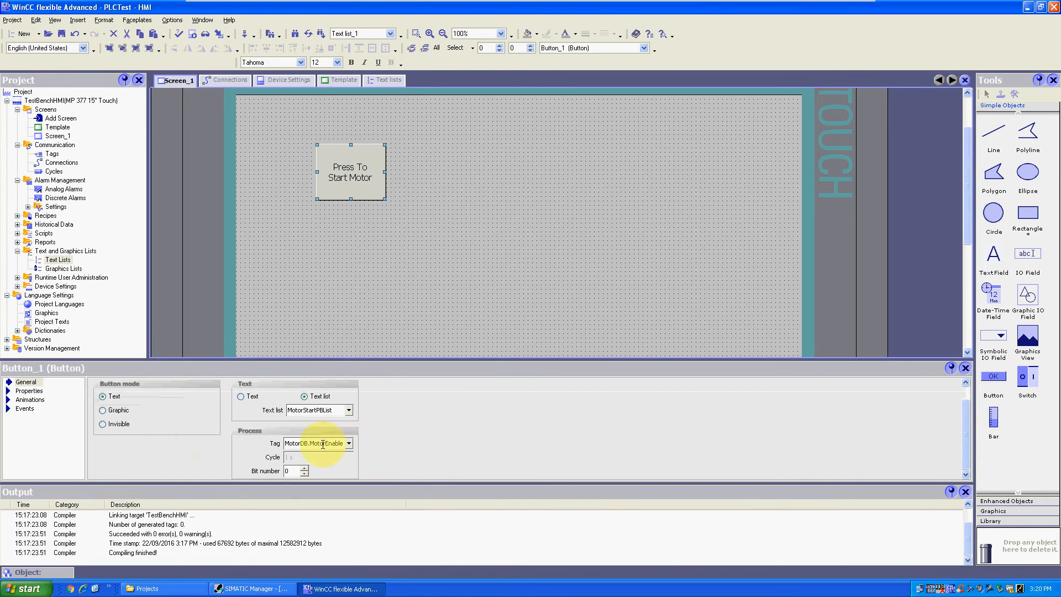
{"action": "left_click", "coordinate": [345, 238]}
{"action": "left_click", "coordinate": [351, 194]}
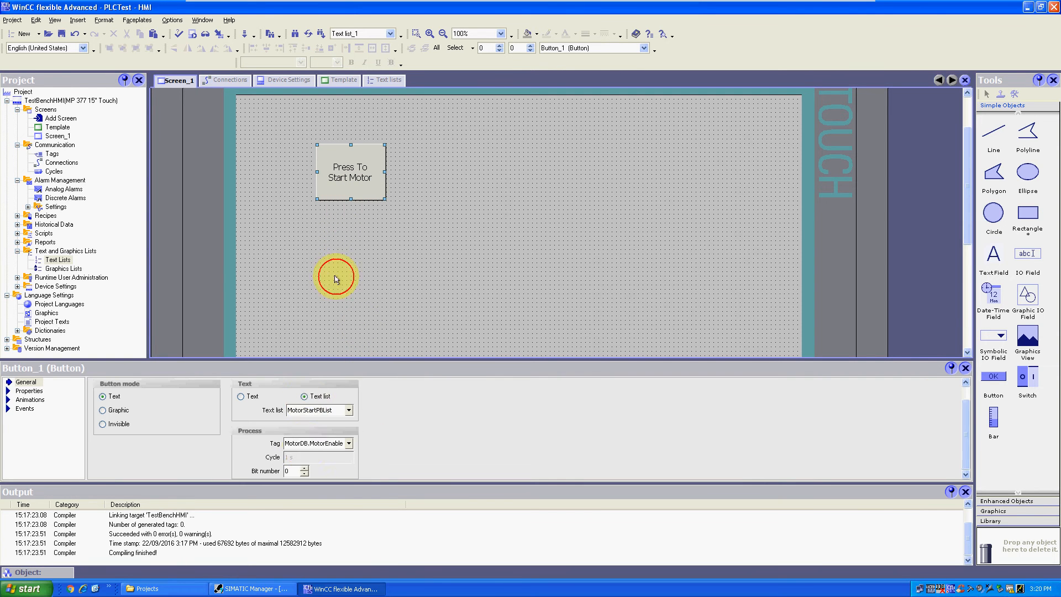
{"action": "left_click_drag", "start_coordinate": [304, 442], "coordinate": [340, 442]}
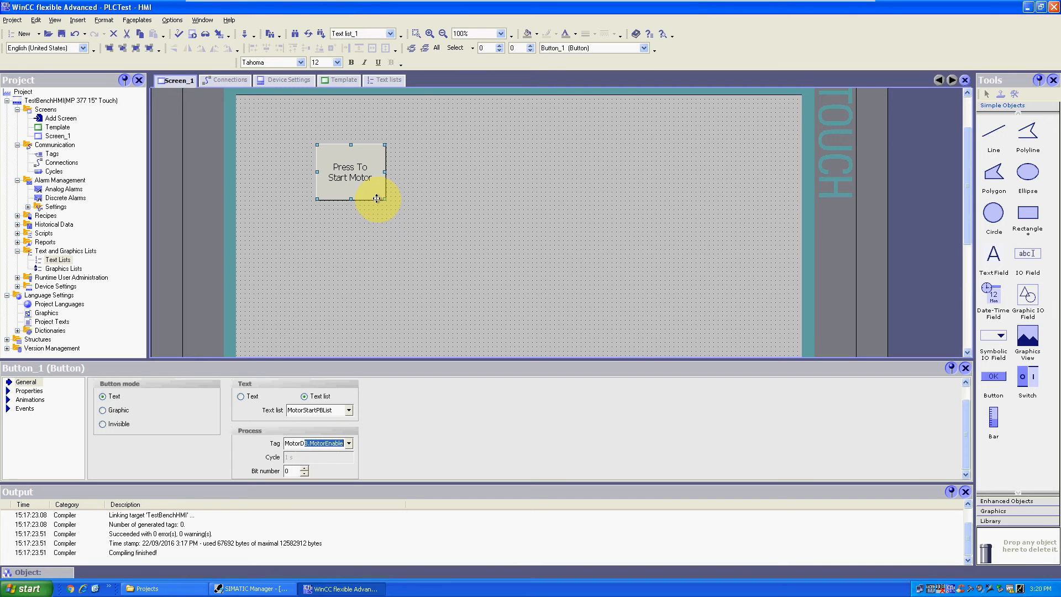
- Add the InvertBit function to the Release event of the motor start button
{"action": "left_click", "coordinate": [28, 410]}
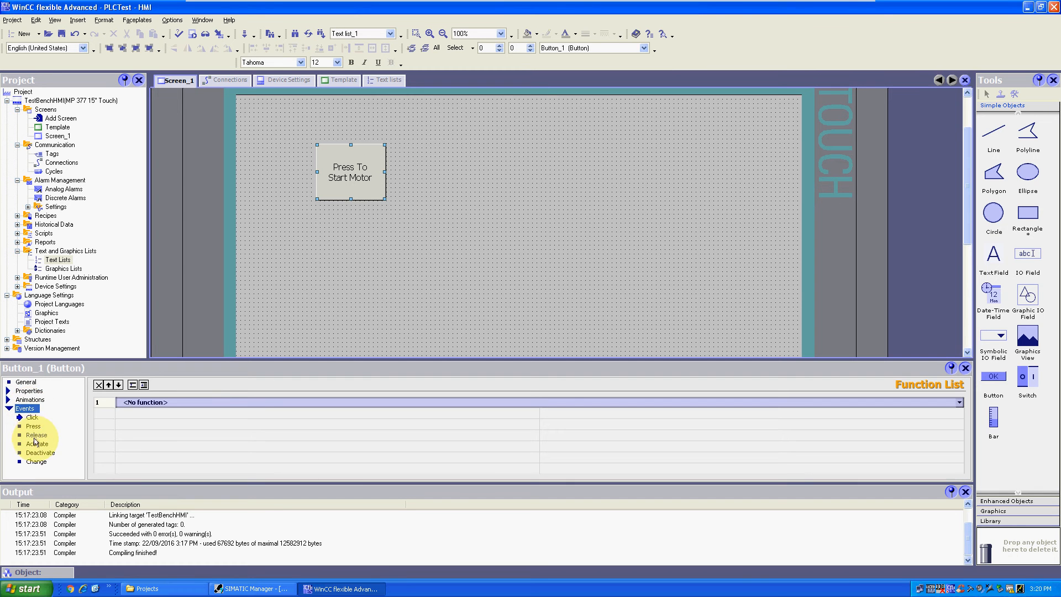
{"action": "left_click", "coordinate": [34, 427]}
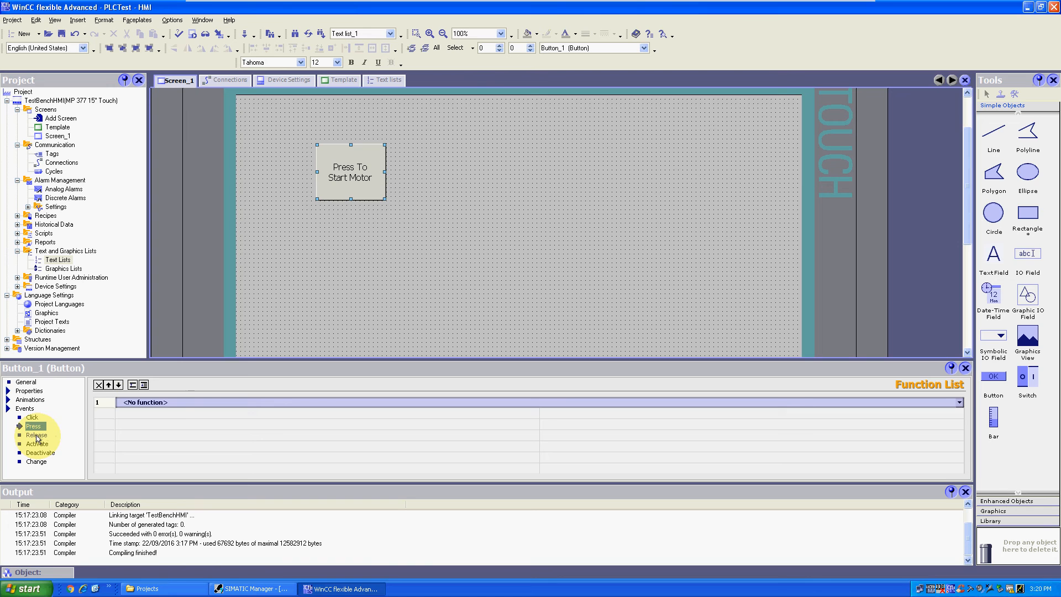
{"action": "left_click", "coordinate": [37, 435]}
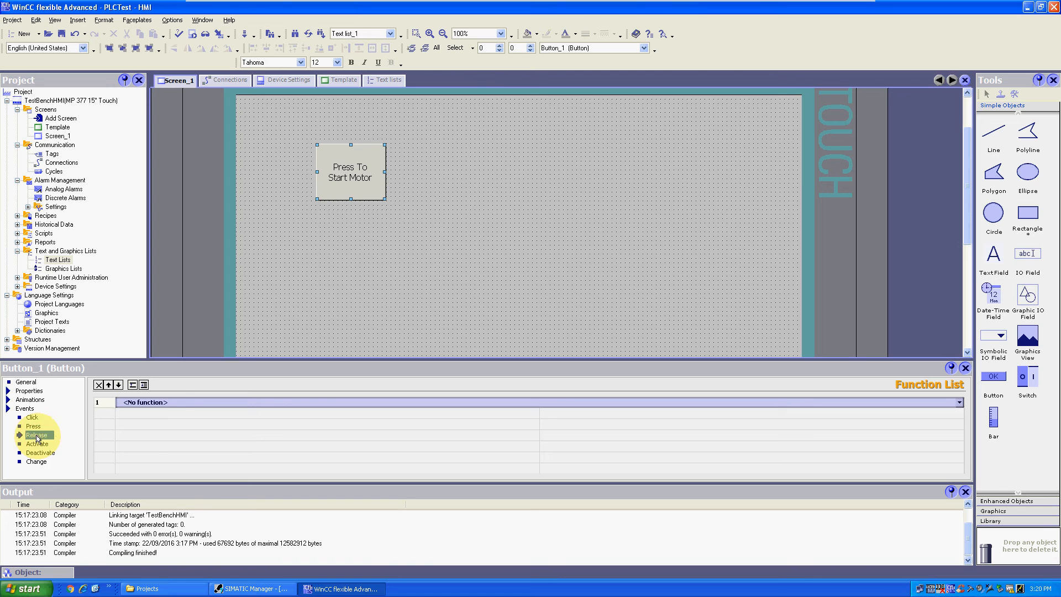
{"action": "left_click", "coordinate": [164, 402]}
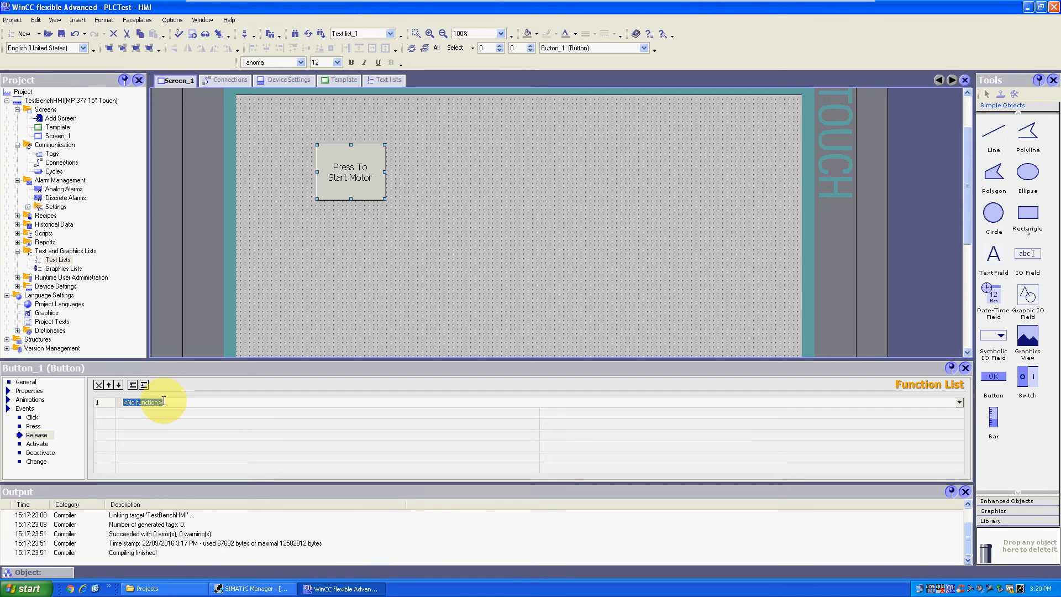
{"action": "left_click", "coordinate": [959, 403]}
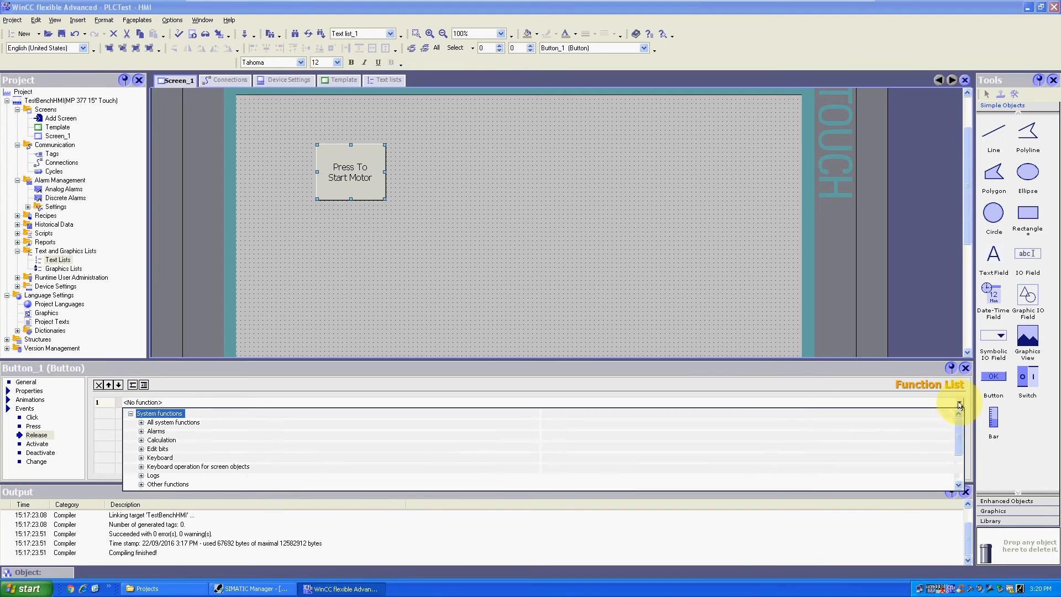
{"action": "left_click", "coordinate": [142, 441]}
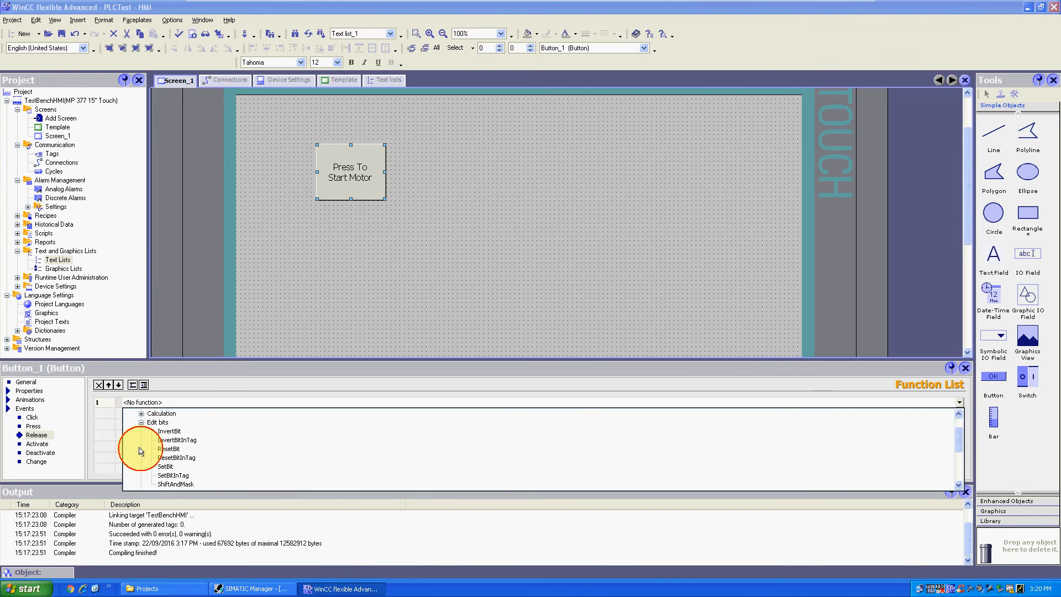
{"action": "left_click", "coordinate": [164, 432]}
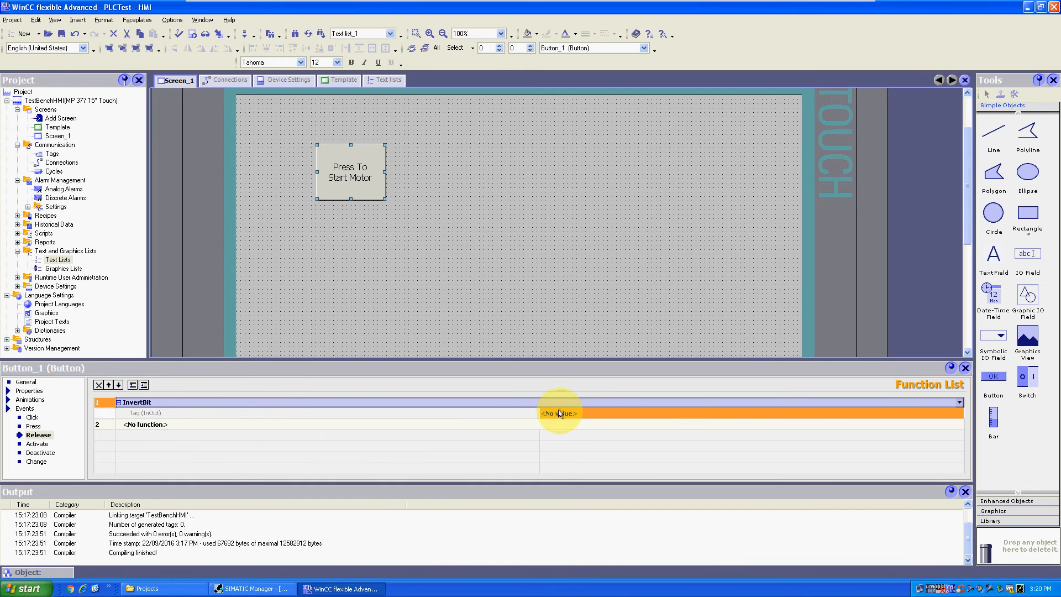
- Set the InvertBit function's tag to RunMachine from the S7 program symbols
{"action": "left_click", "coordinate": [560, 414]}
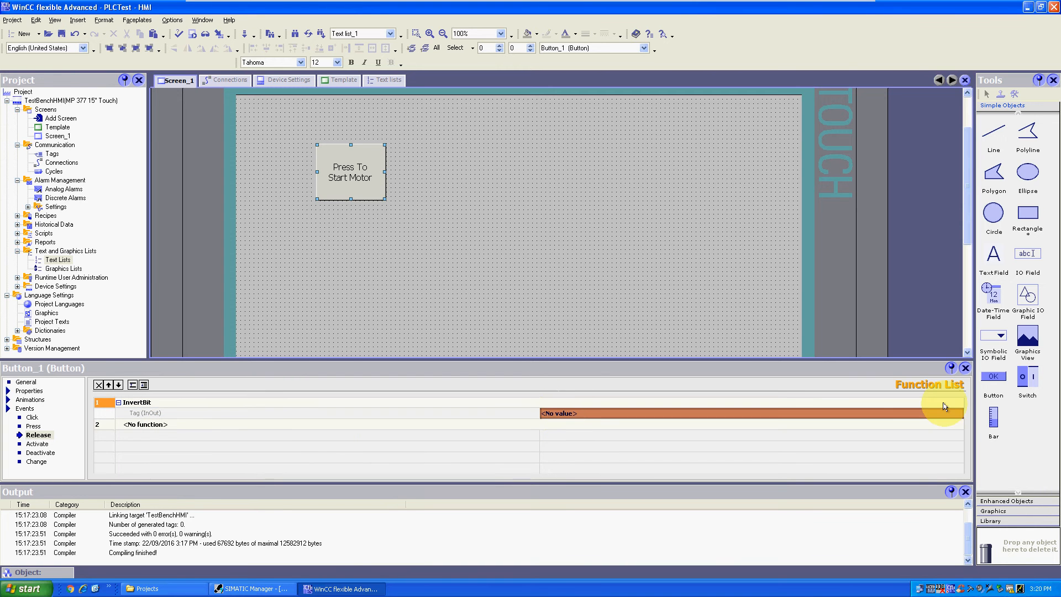
{"action": "left_click", "coordinate": [932, 410]}
{"action": "left_click", "coordinate": [960, 413]}
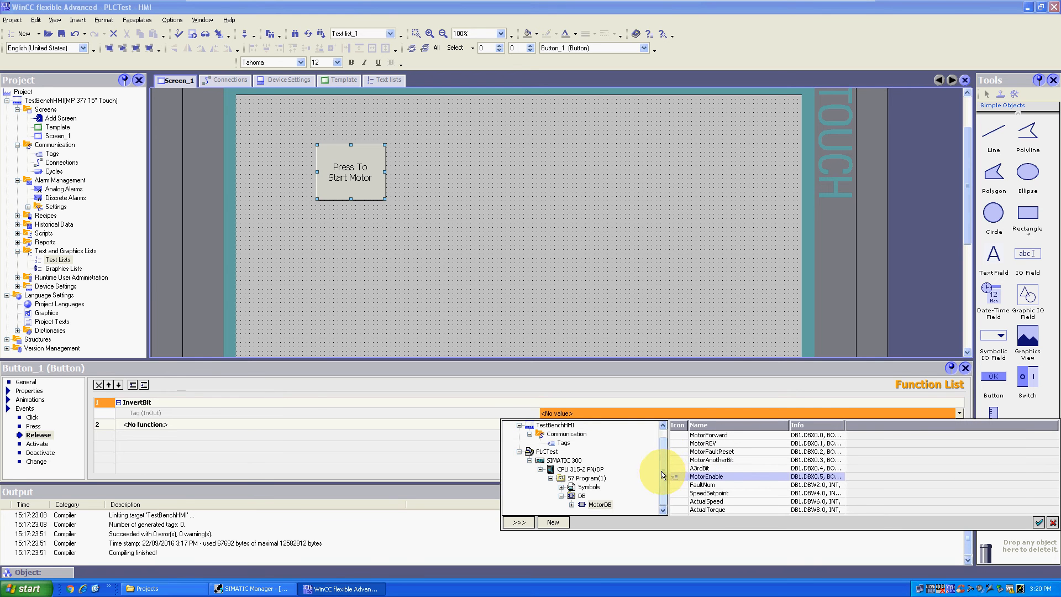
{"action": "left_click", "coordinate": [587, 487]}
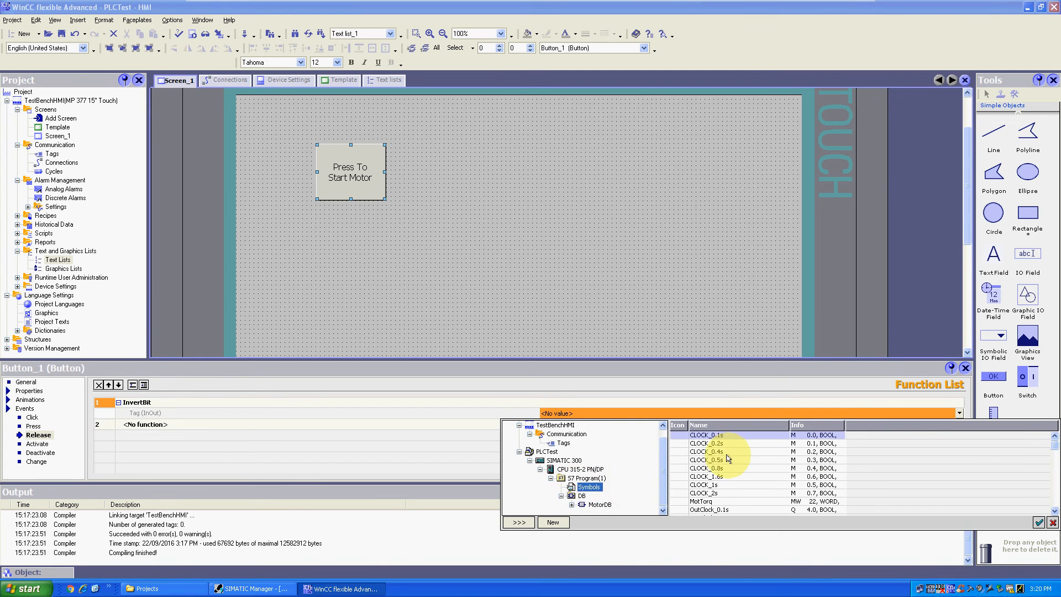
{"action": "scroll", "coordinate": [727, 458], "scroll_direction": "down", "scroll_amount": 2}
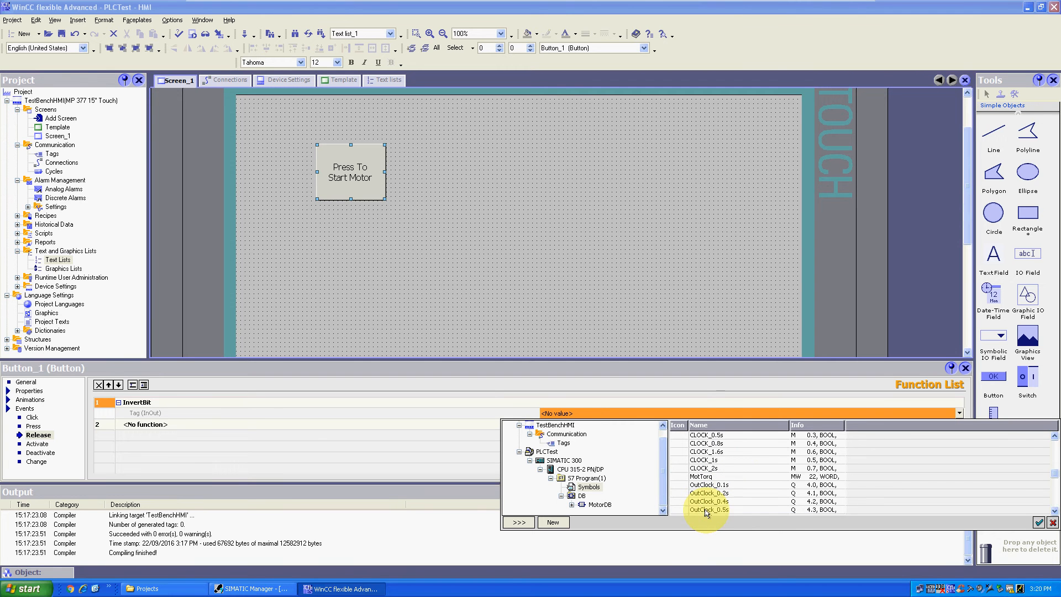
{"action": "left_click", "coordinate": [706, 509]}
{"action": "double_click", "coordinate": [706, 509]}
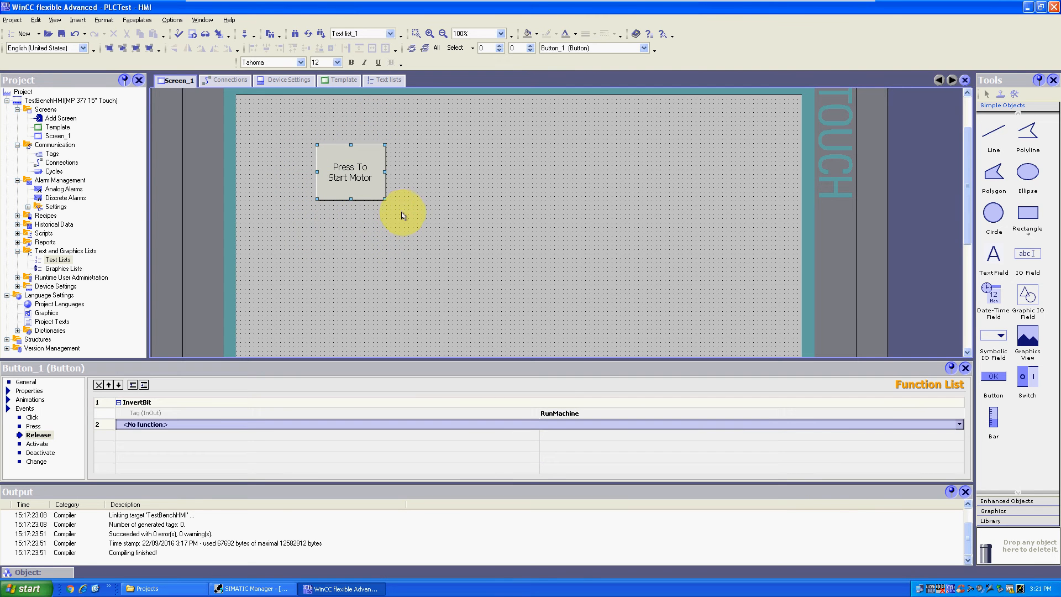
- Compile the project and go to the screen object with the invalid location or size
{"action": "left_click", "coordinate": [178, 34]}
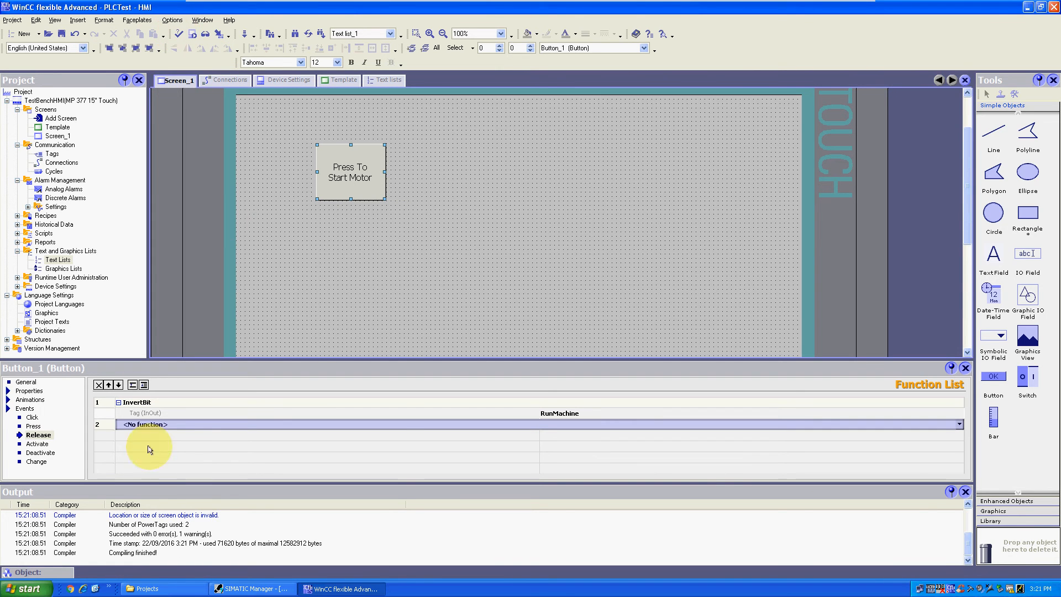
{"action": "left_click", "coordinate": [147, 515]}
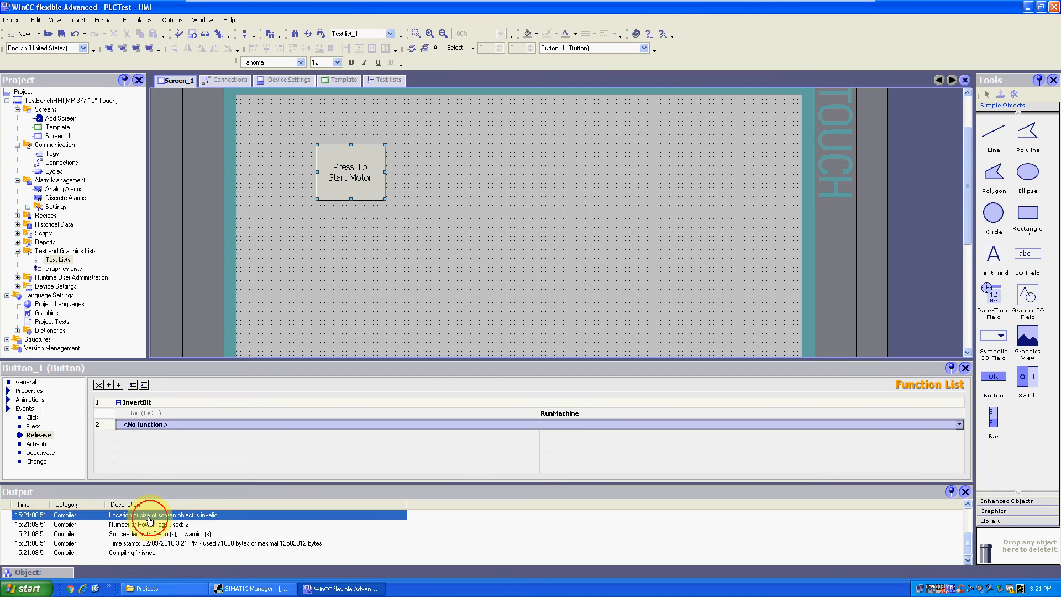
{"action": "scroll", "coordinate": [149, 531], "scroll_direction": "up", "scroll_amount": 1}
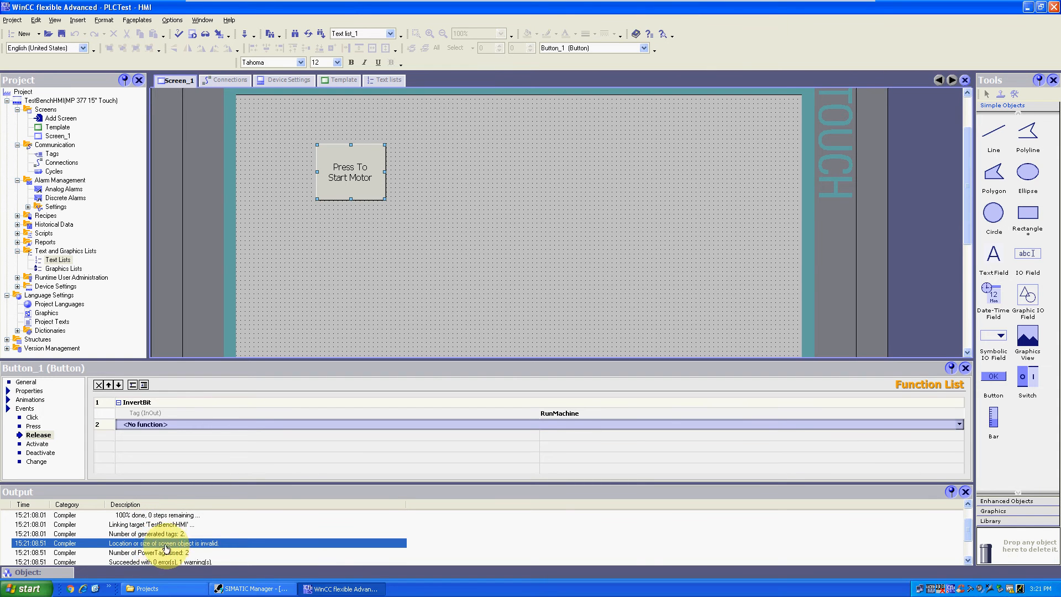
{"action": "double_click", "coordinate": [176, 543]}
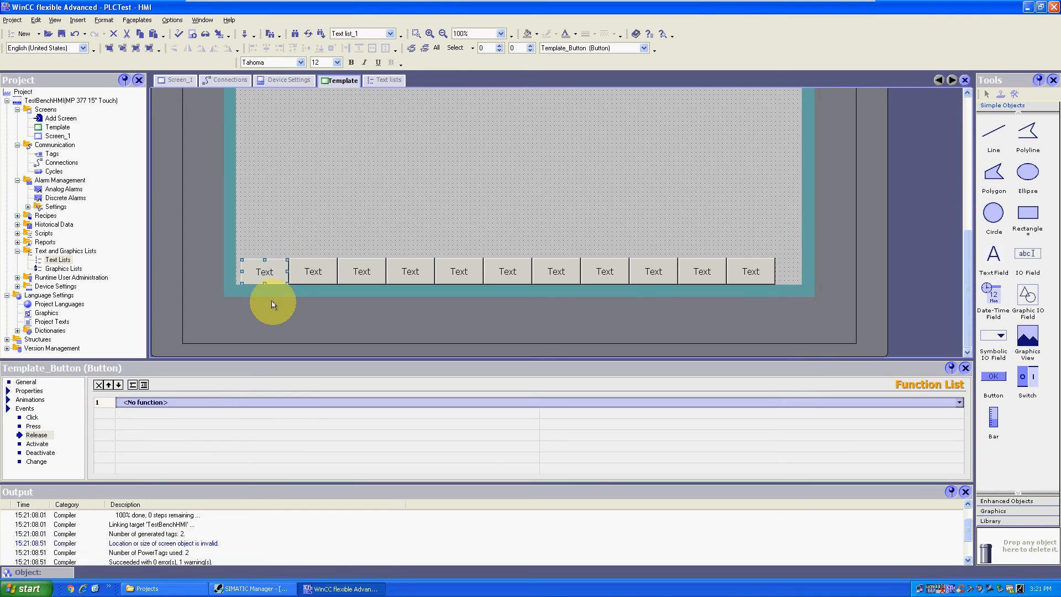
- Delete the surplus leftmost button from the template's bottom row and recompile the project
{"action": "left_click_drag", "start_coordinate": [267, 272], "coordinate": [271, 264]}
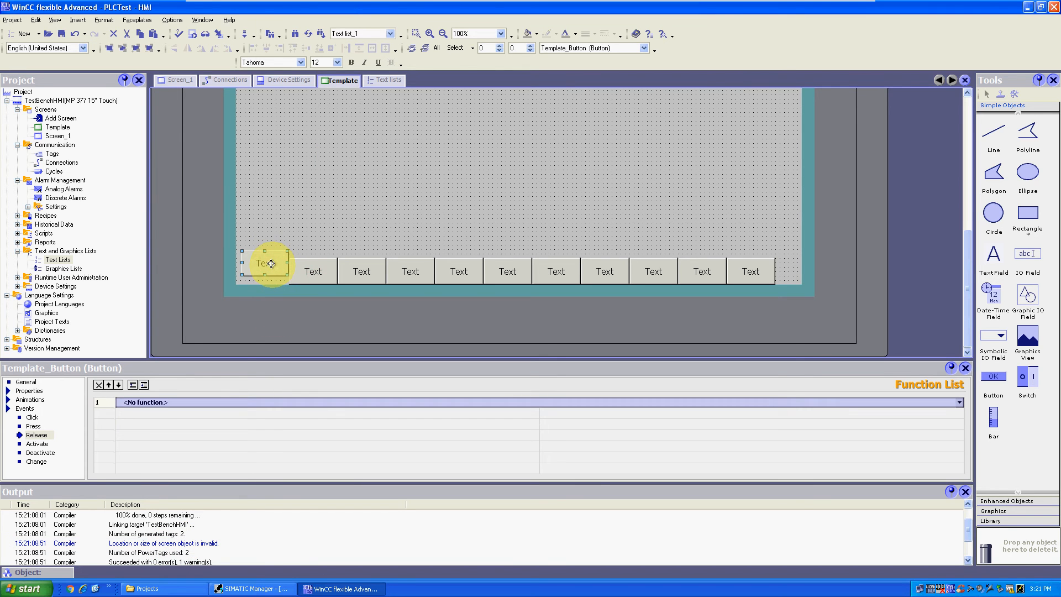
{"action": "key", "text": "Delete"}
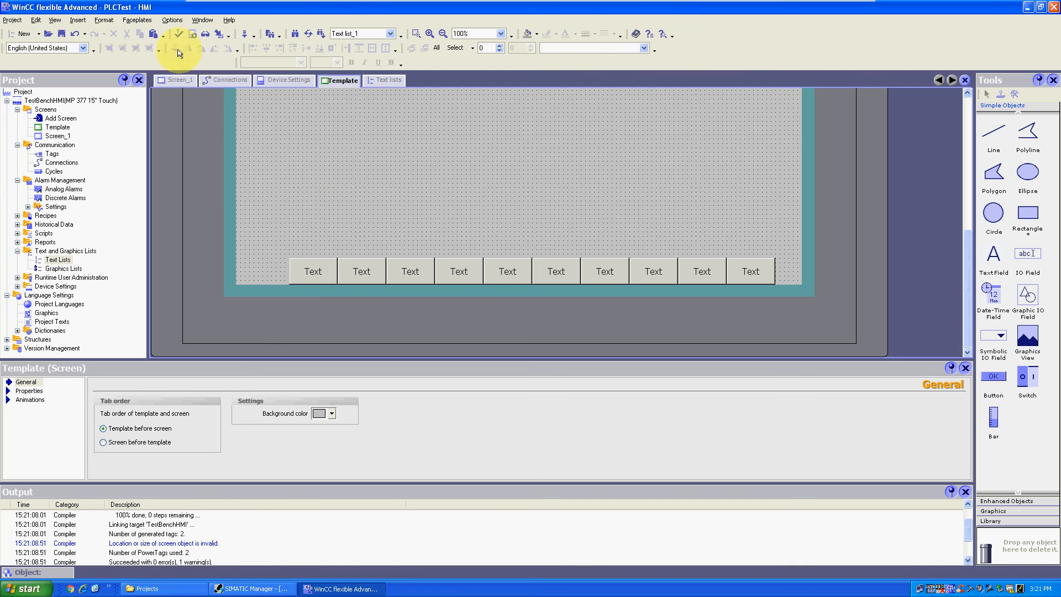
{"action": "left_click", "coordinate": [178, 33]}
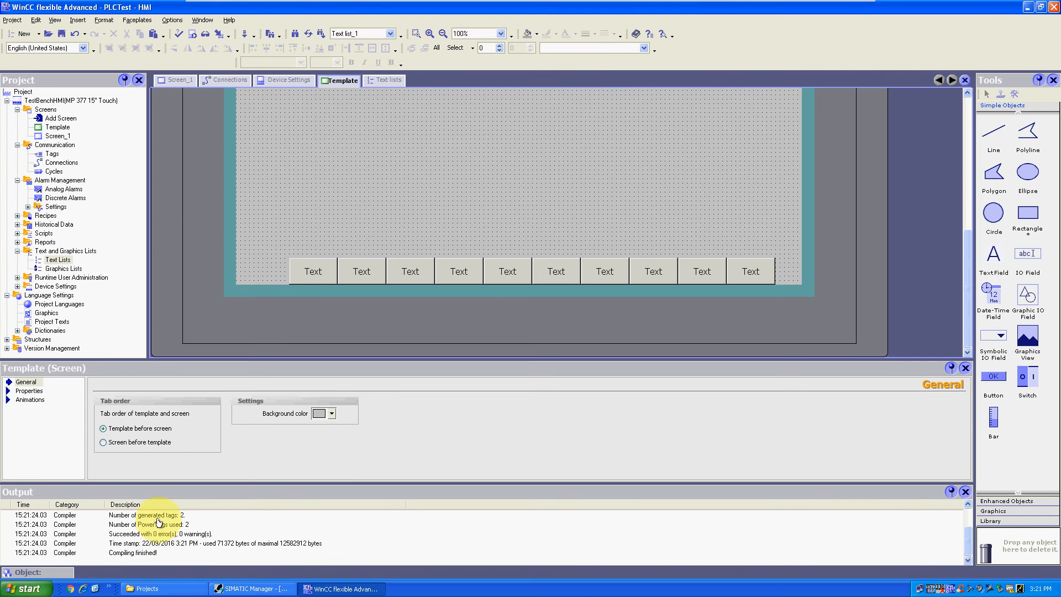
- Return to Screen_1 and place an enlarged IO field beside the motor start button
{"action": "left_click", "coordinate": [191, 84]}
{"action": "left_click", "coordinate": [350, 174]}
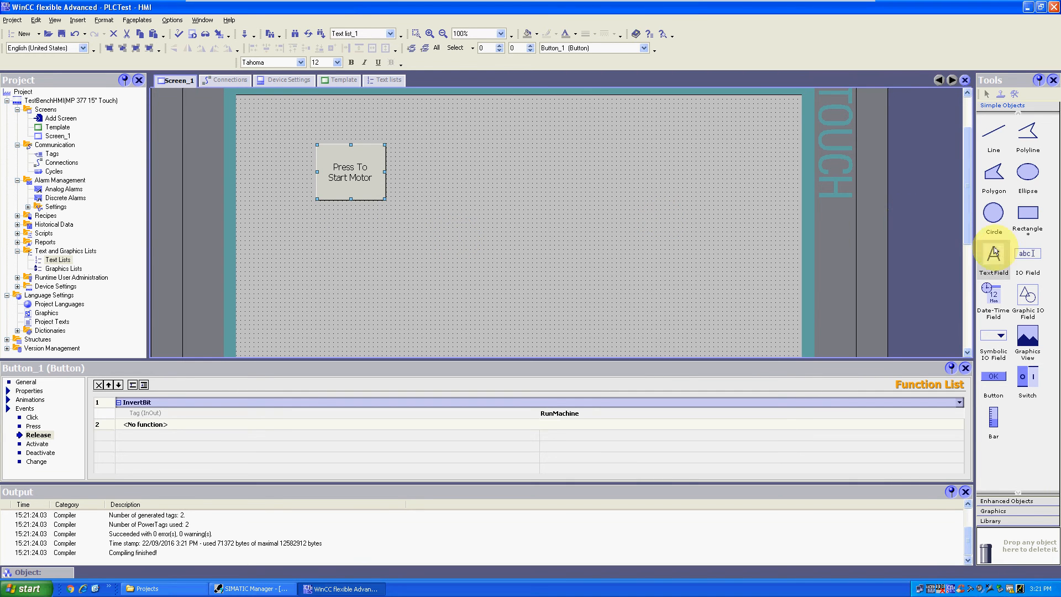
{"action": "left_click", "coordinate": [1027, 255]}
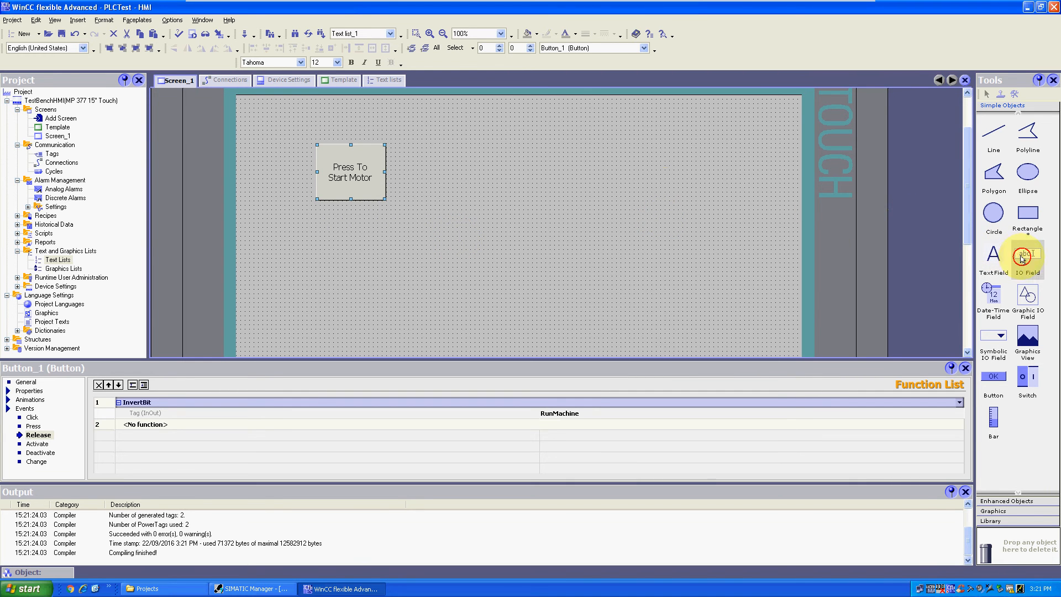
{"action": "left_click", "coordinate": [438, 154]}
{"action": "left_click_drag", "start_coordinate": [476, 166], "coordinate": [482, 168]}
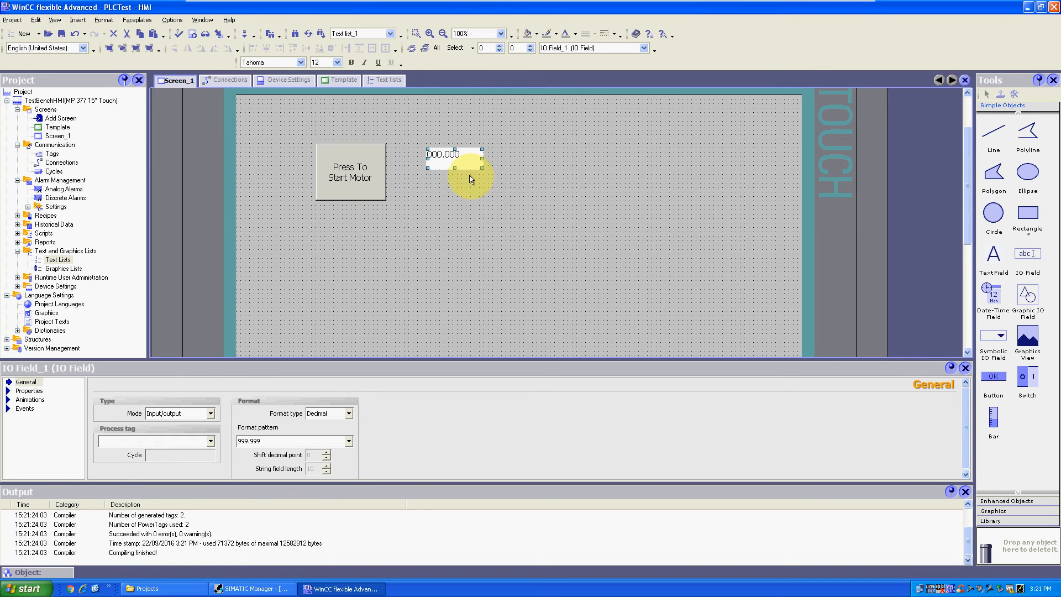
- Set the mode of the new IO field to Input
{"action": "left_click", "coordinate": [485, 238]}
{"action": "left_click", "coordinate": [471, 154]}
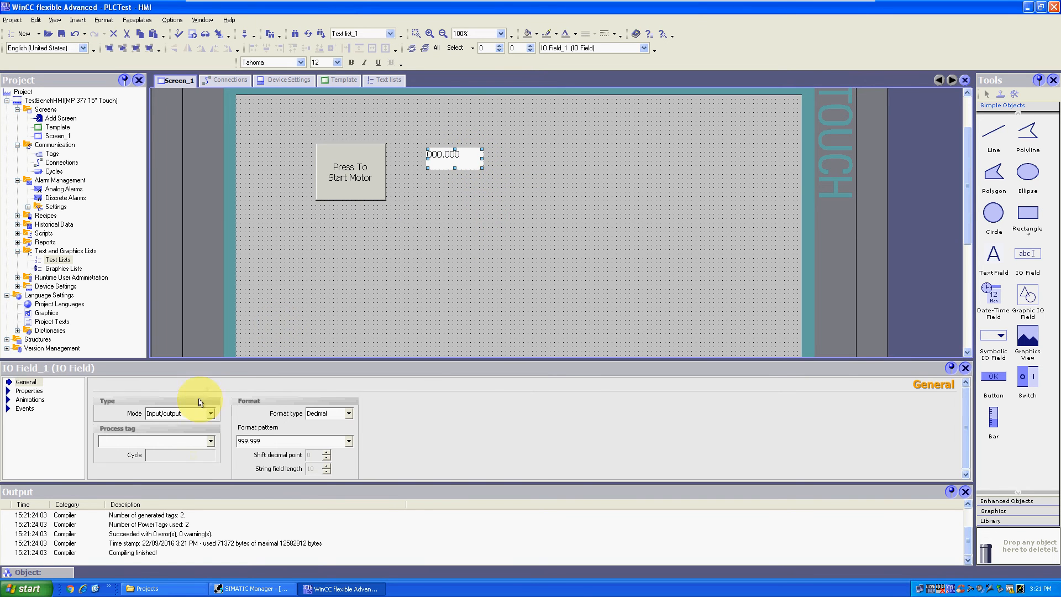
{"action": "left_click", "coordinate": [210, 413]}
{"action": "left_click", "coordinate": [161, 426]}
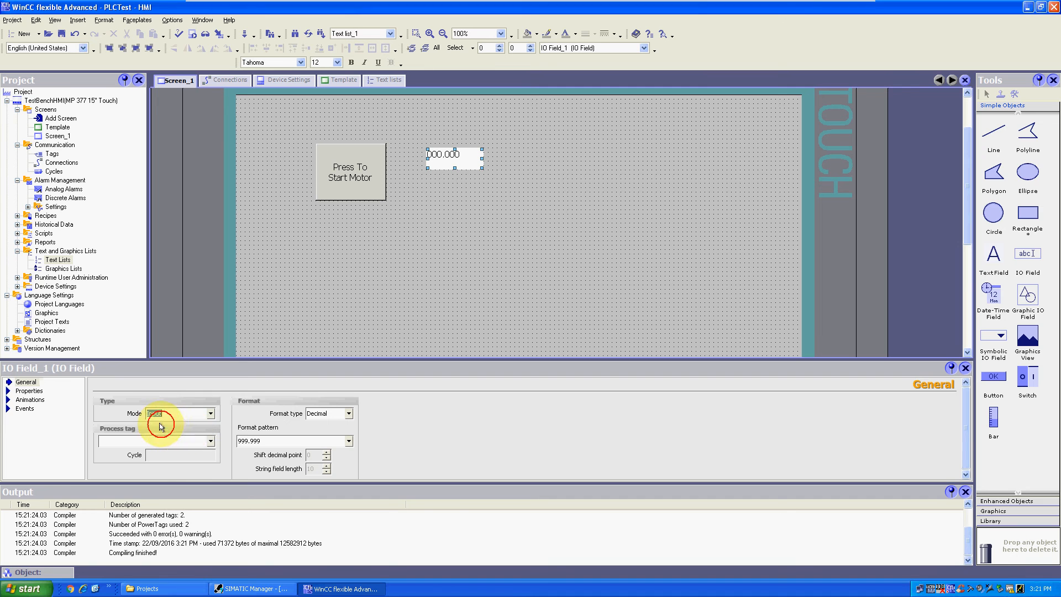
- Link the IO field's process tag to SpeedSetpoint in the MotorDB data block
{"action": "left_click", "coordinate": [210, 442]}
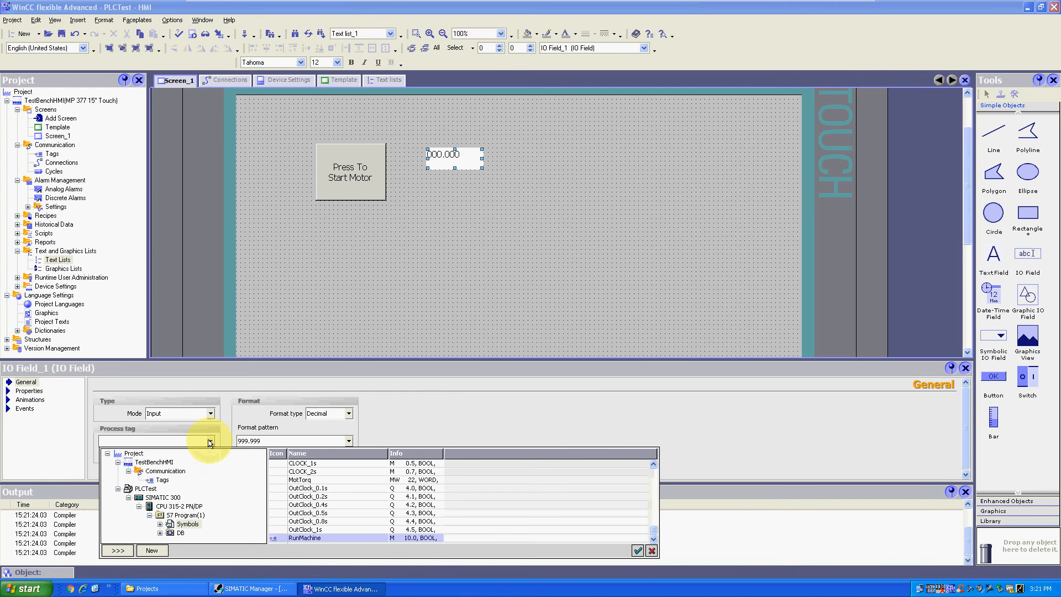
{"action": "left_click", "coordinate": [160, 533]}
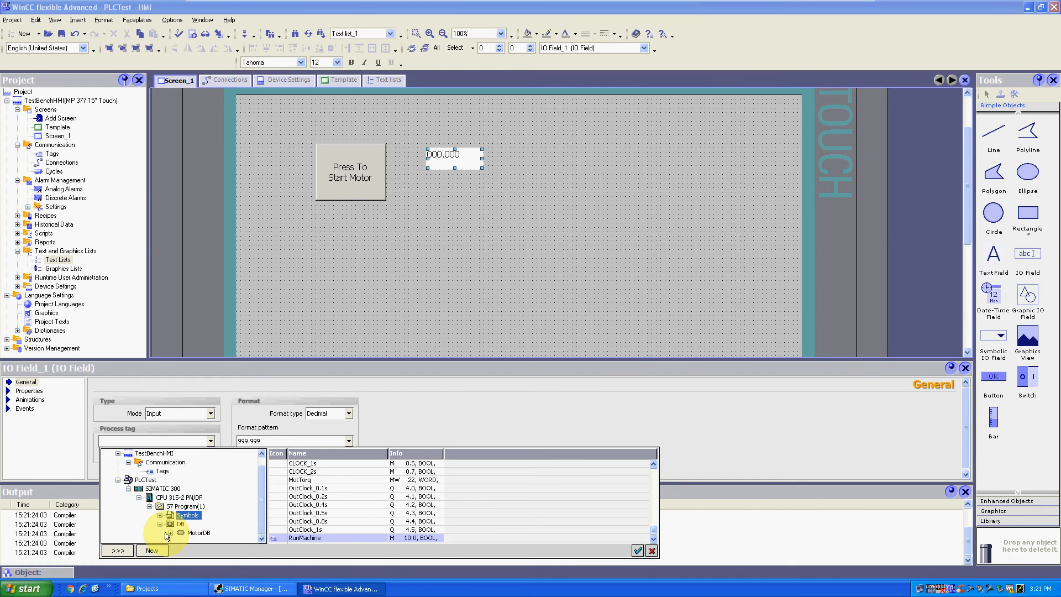
{"action": "left_click", "coordinate": [196, 532]}
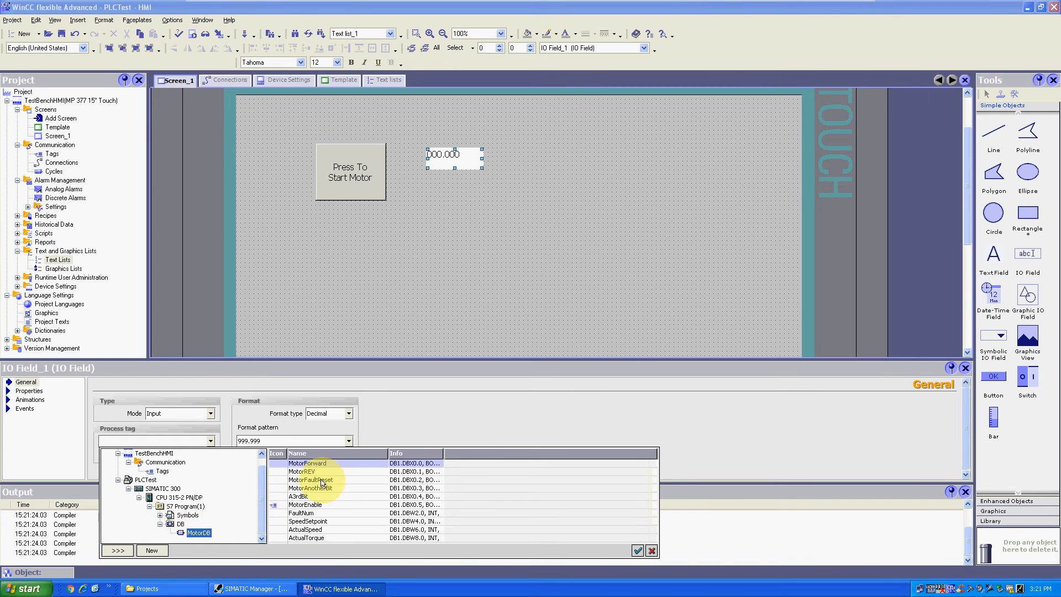
{"action": "double_click", "coordinate": [307, 521]}
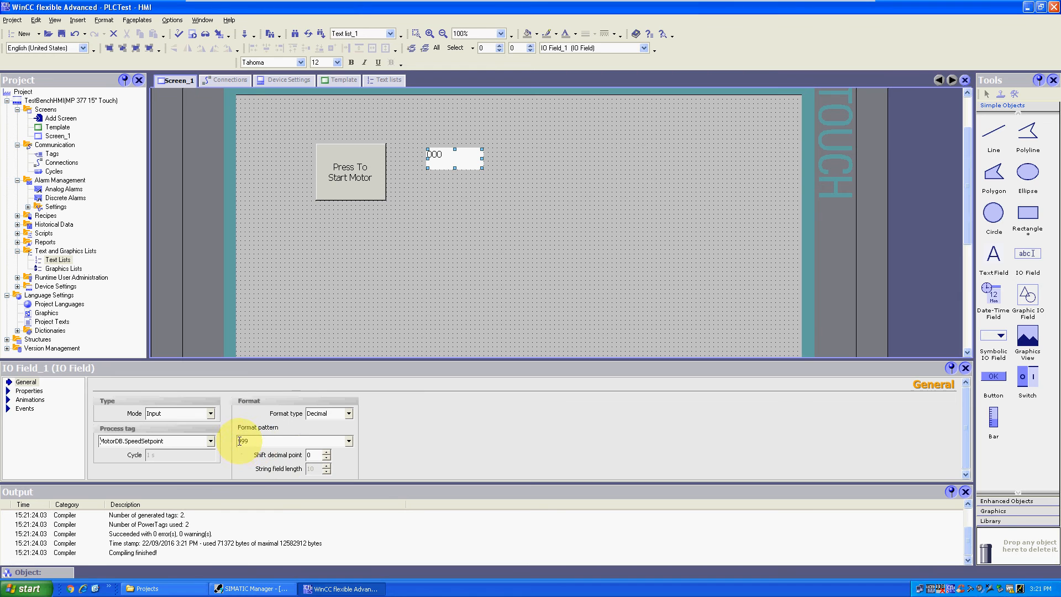
{"action": "left_click", "coordinate": [261, 439]}
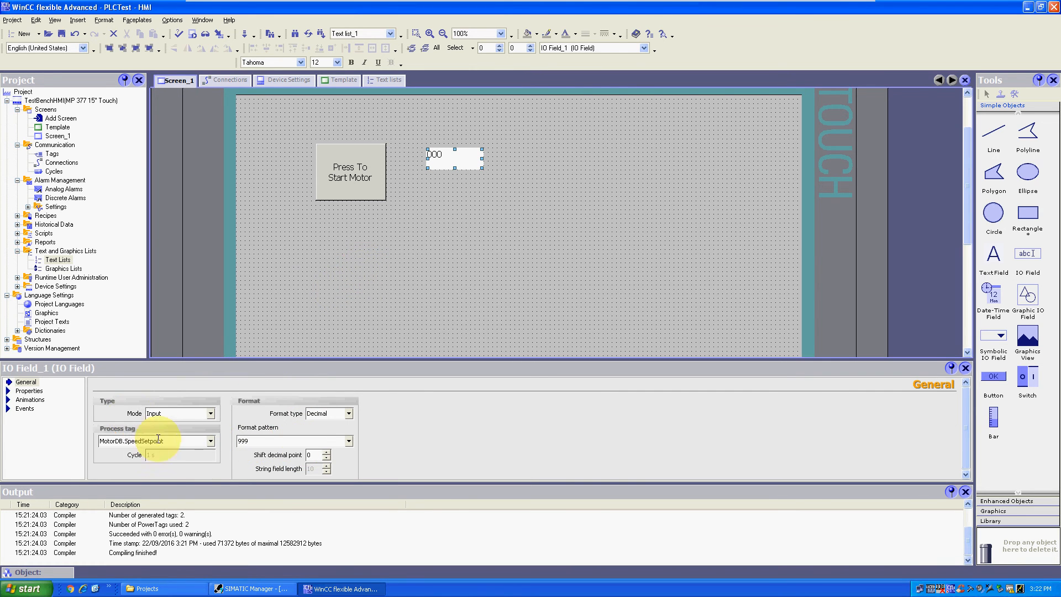
{"action": "left_click", "coordinate": [131, 440]}
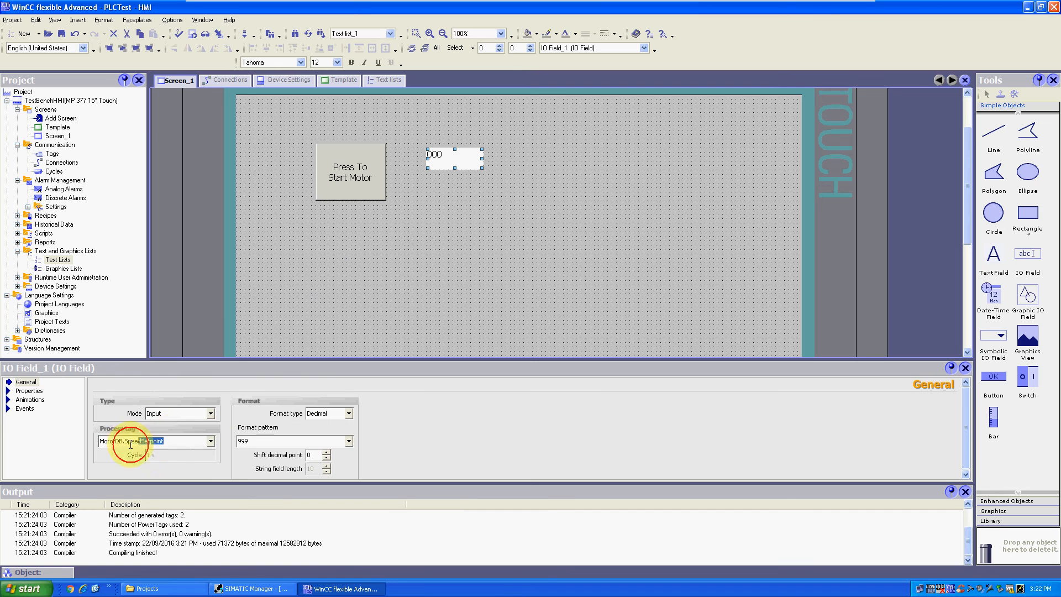
{"action": "left_click", "coordinate": [29, 391]}
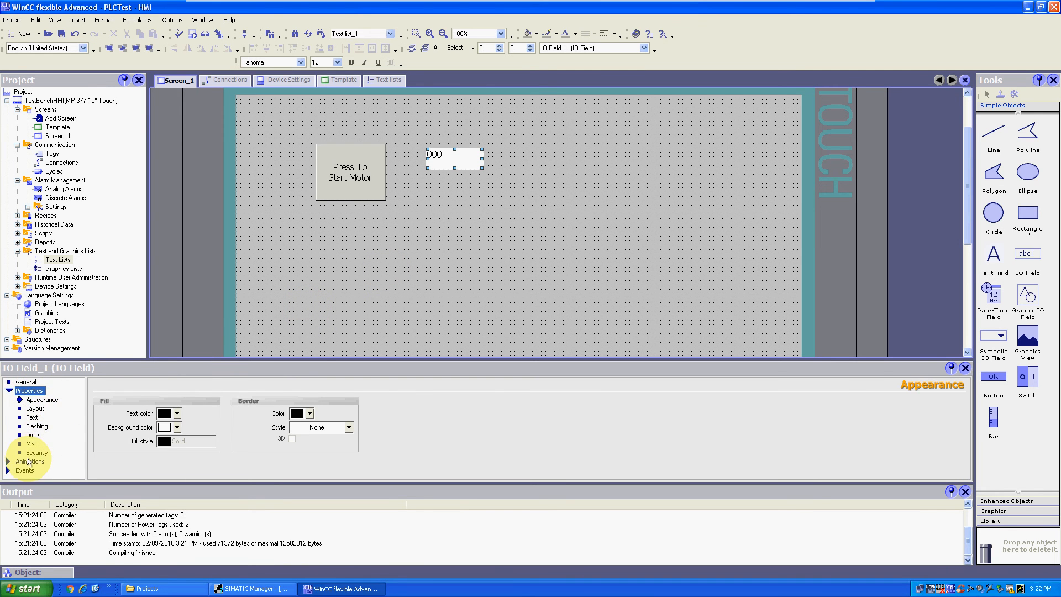
{"action": "left_click", "coordinate": [29, 462]}
{"action": "scroll", "coordinate": [75, 457], "scroll_direction": "down", "scroll_amount": 1}
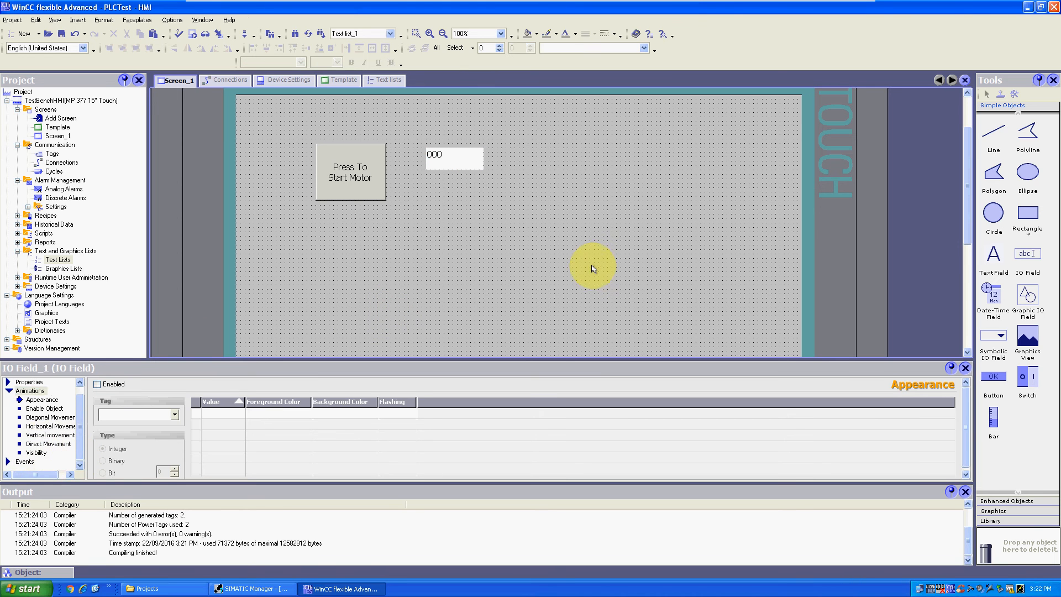
- Place a second IO field directly below the speed setpoint field on Screen_1
{"action": "left_click", "coordinate": [899, 276]}
{"action": "left_click", "coordinate": [1026, 257]}
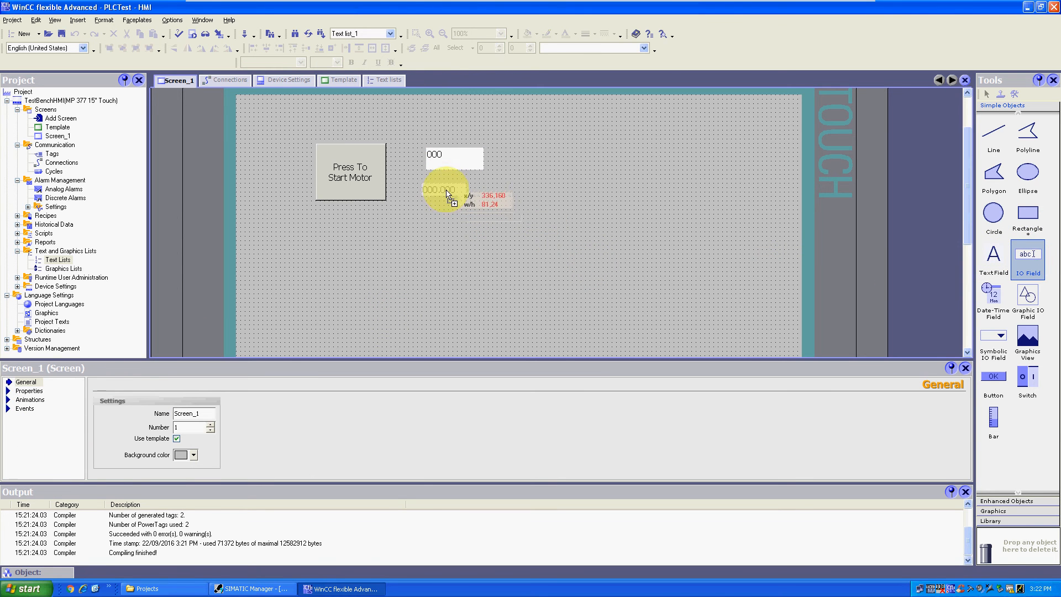
{"action": "left_click", "coordinate": [446, 189]}
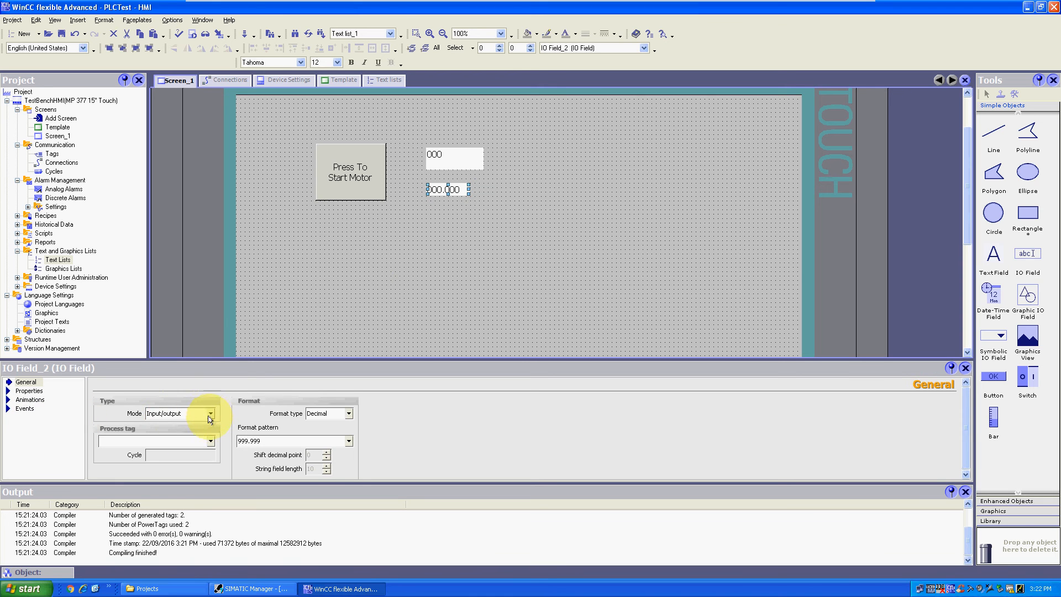
- Set the second IO field's mode to Output and link its process tag to MotorDB.ActualSpeed
{"action": "left_click", "coordinate": [210, 414]}
{"action": "left_click", "coordinate": [177, 432]}
{"action": "left_click", "coordinate": [210, 442]}
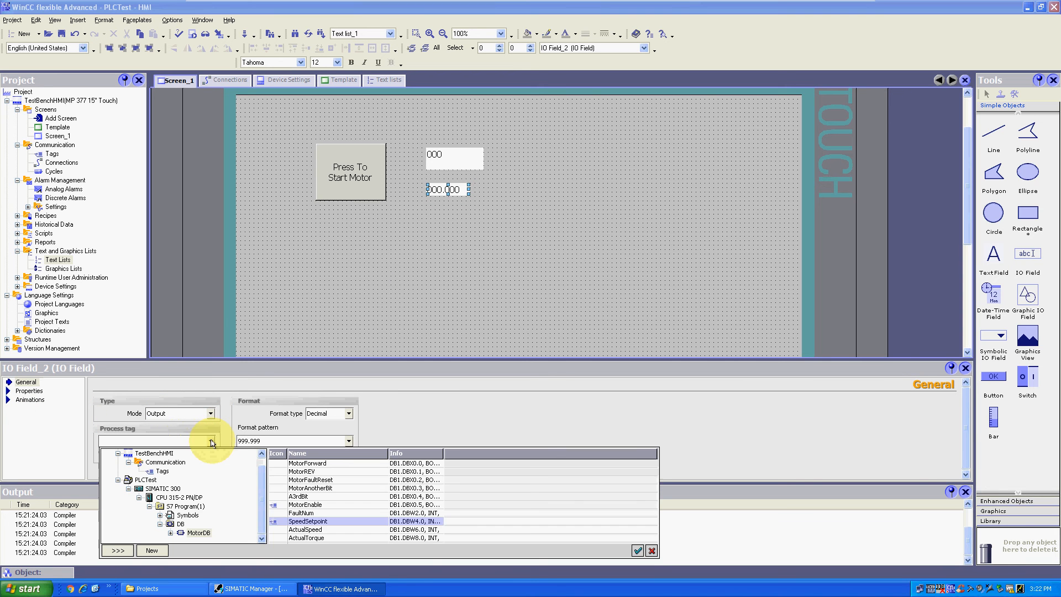
{"action": "left_click", "coordinate": [298, 530]}
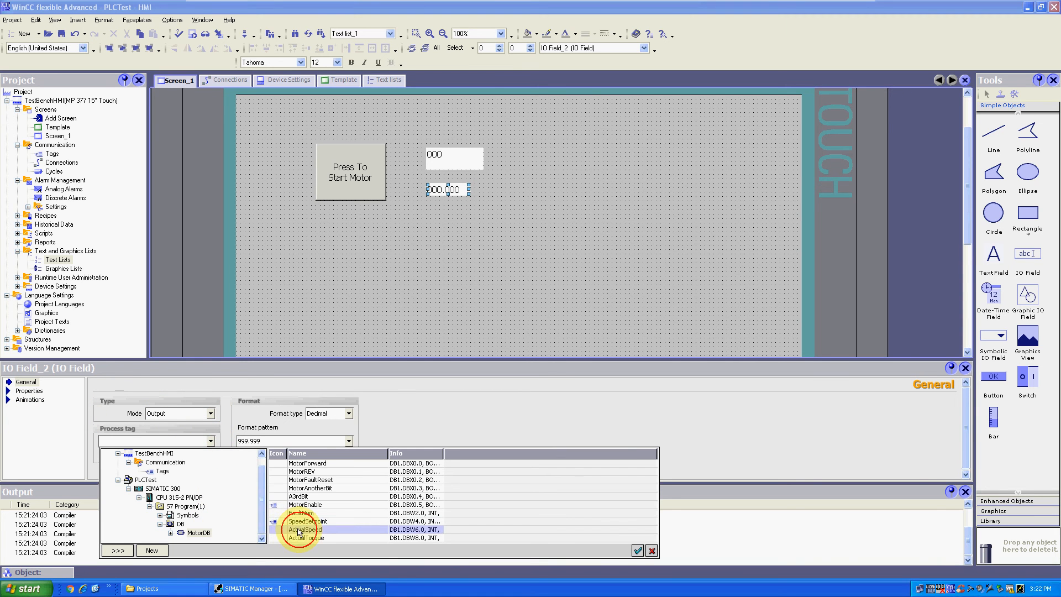
{"action": "double_click", "coordinate": [298, 530]}
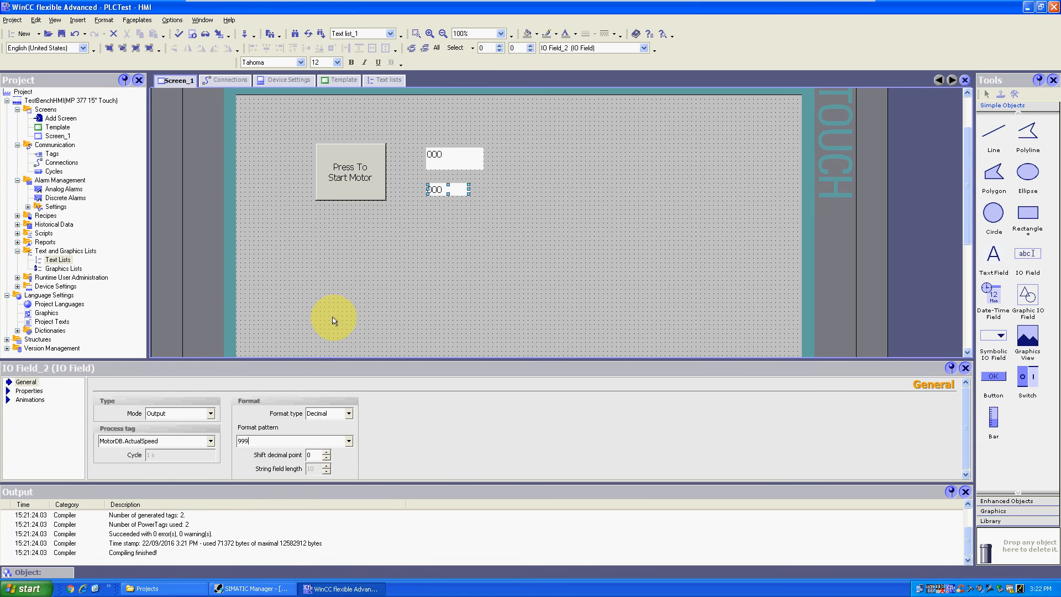
- Enlarge the second IO field to match the size of the field above it and compile the project
{"action": "left_click", "coordinate": [457, 200]}
{"action": "left_click_drag", "start_coordinate": [457, 193], "coordinate": [480, 204]}
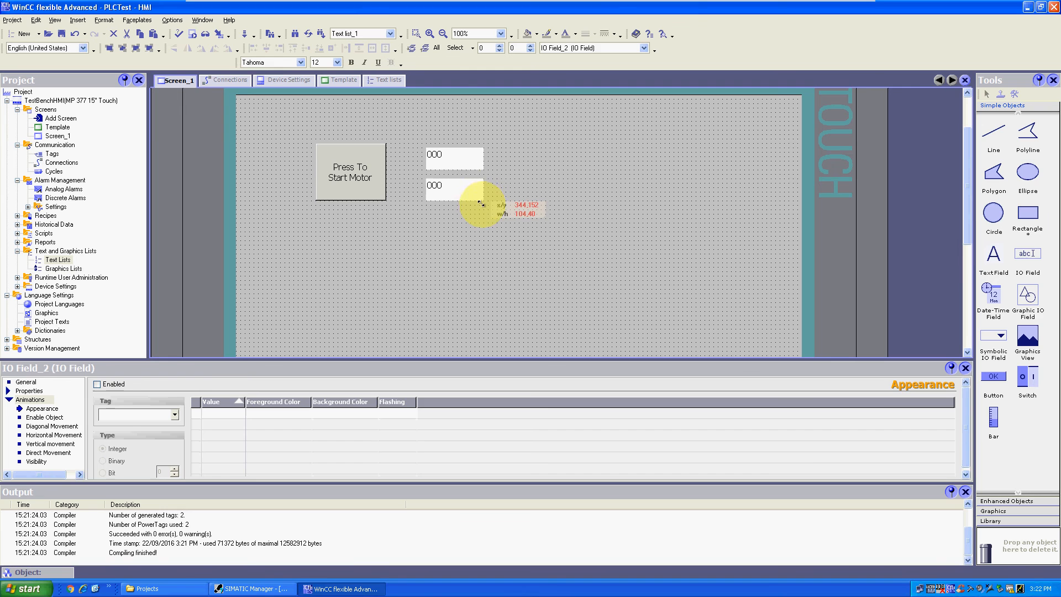
{"action": "left_click", "coordinate": [519, 227]}
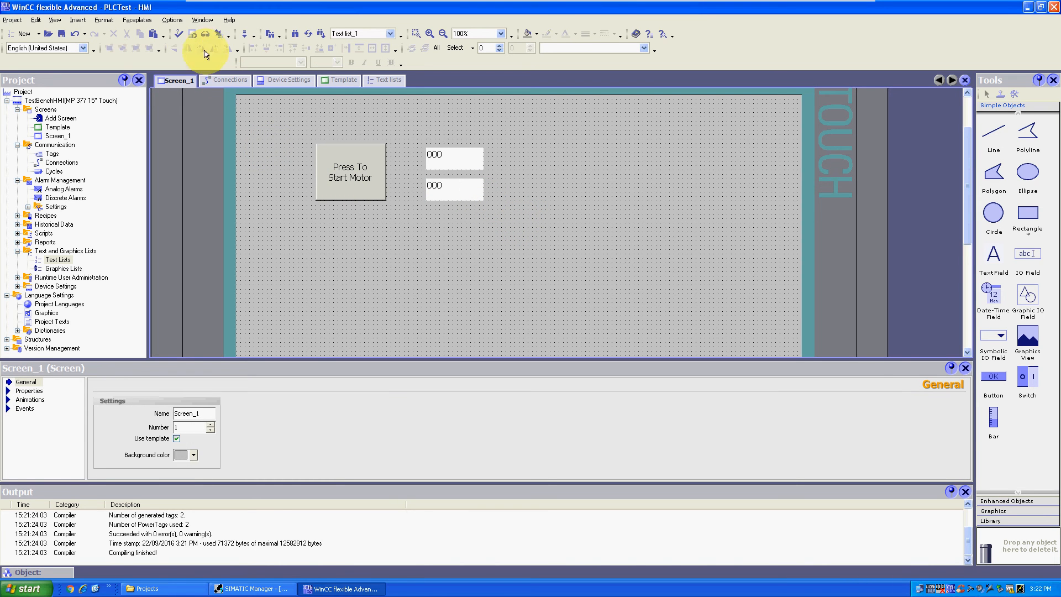
{"action": "left_click", "coordinate": [177, 37]}
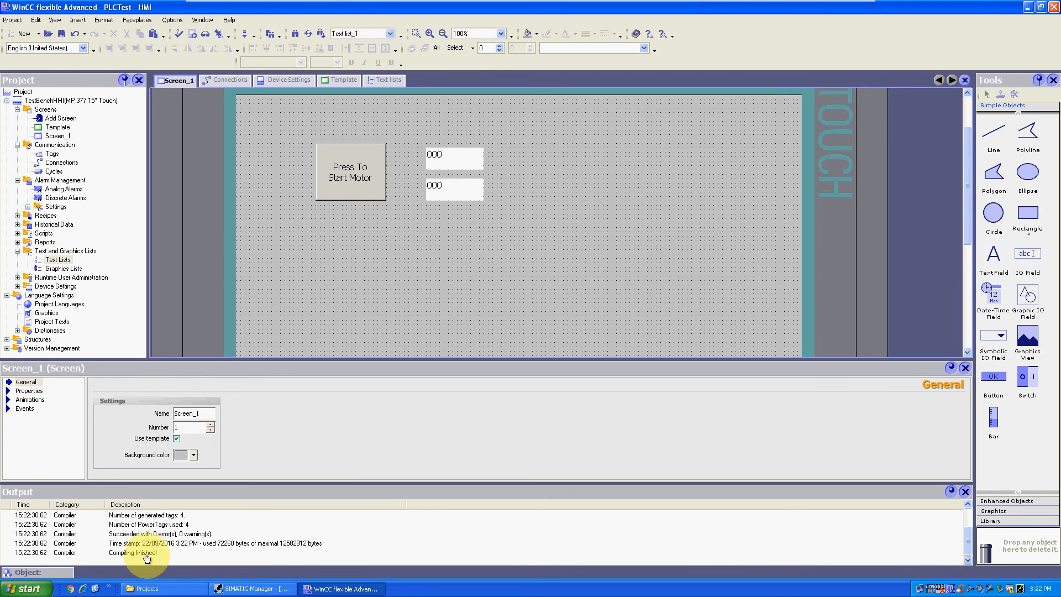
- Set the transfer mode for TestBenchHMI to MPI/DP with station address 1
{"action": "left_click", "coordinate": [244, 35]}
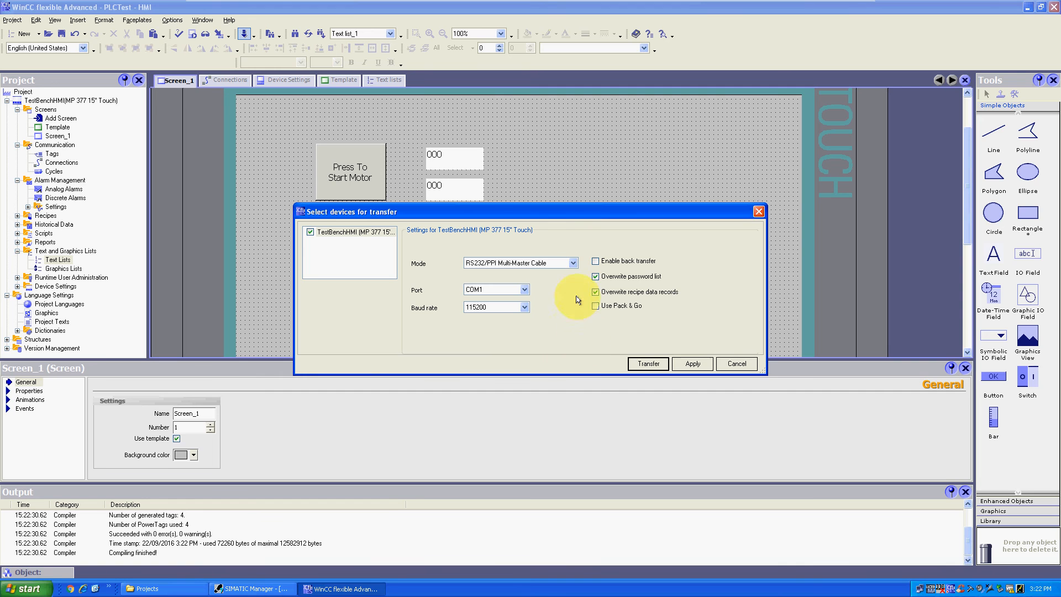
{"action": "left_click", "coordinate": [574, 264]}
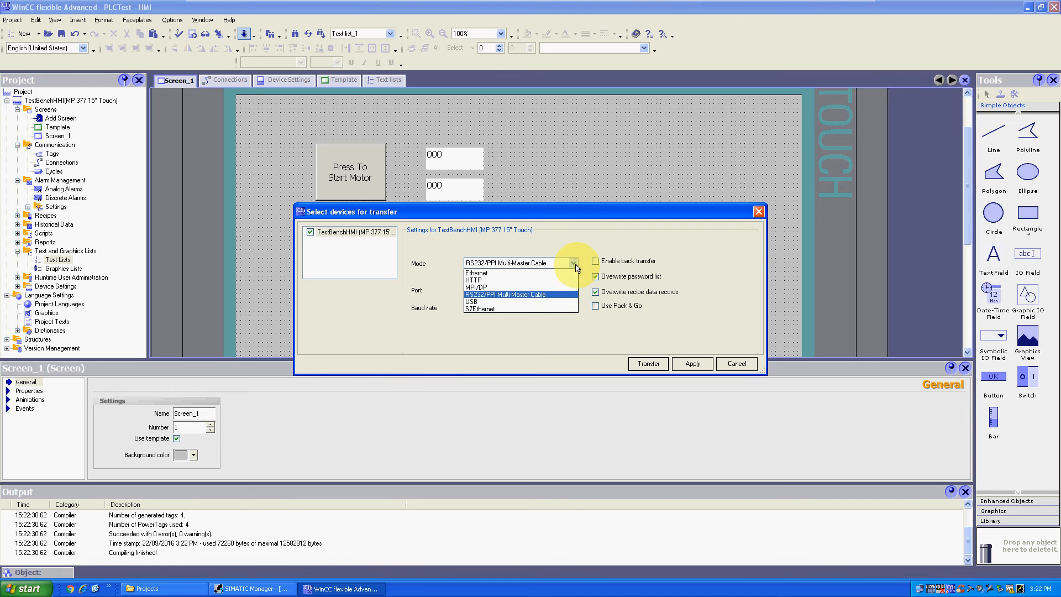
{"action": "left_click", "coordinate": [563, 289]}
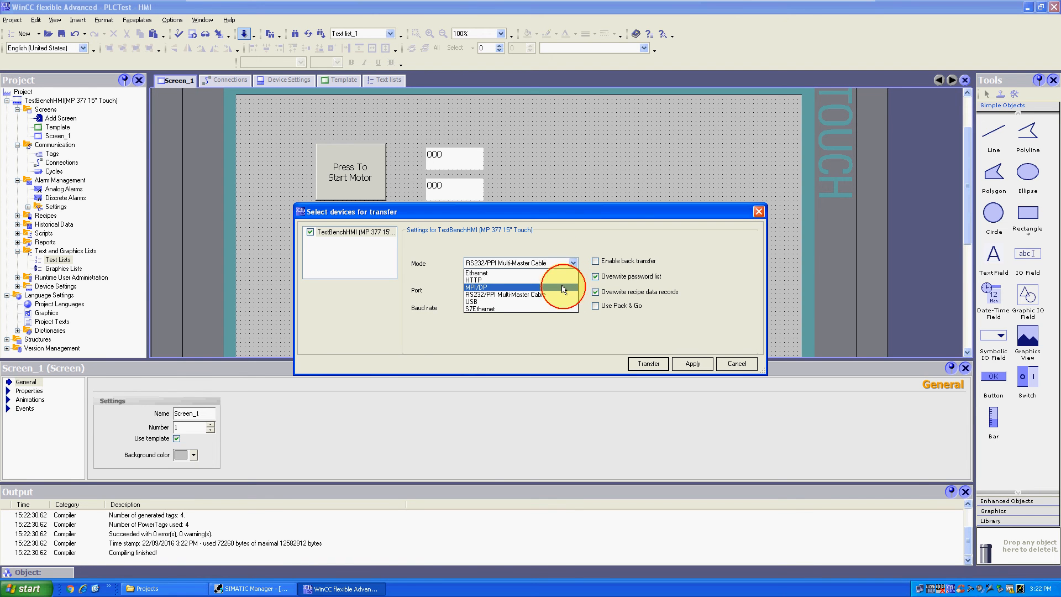
{"action": "left_click", "coordinate": [562, 289]}
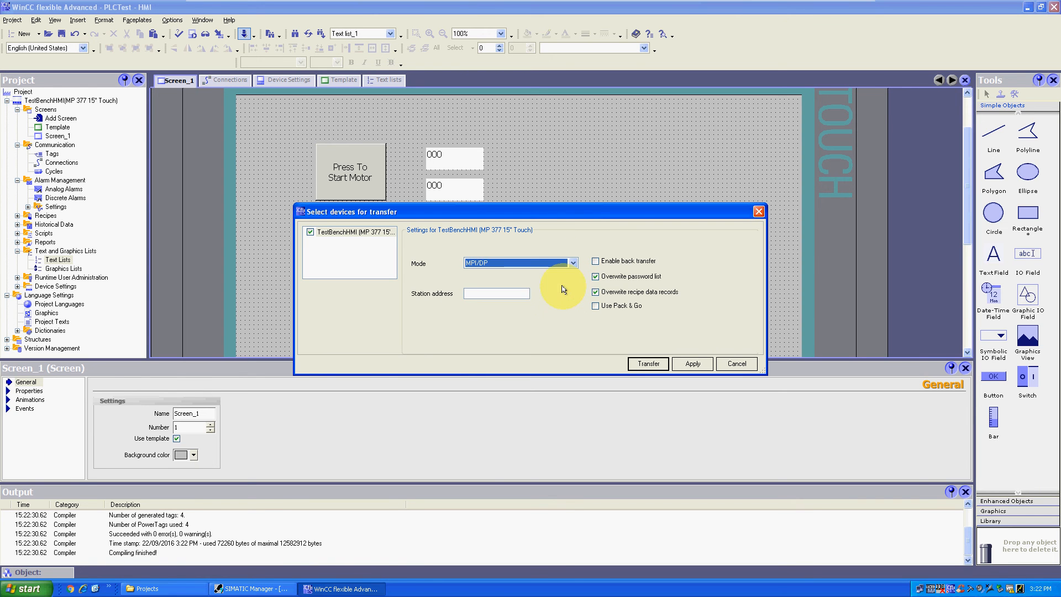
{"action": "left_click", "coordinate": [525, 295]}
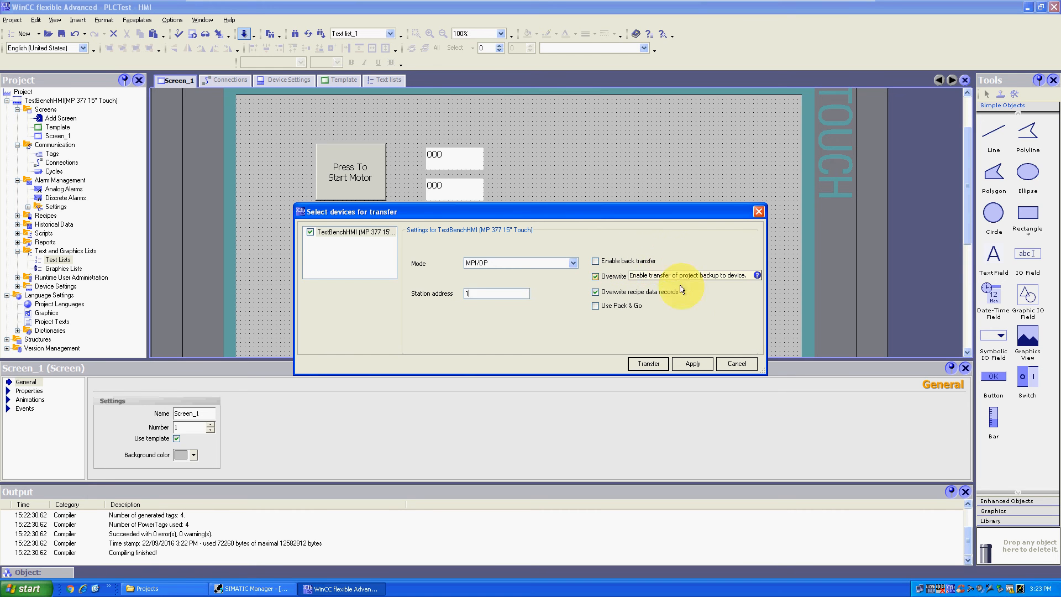
- Disable overwriting of the password list and recipe data records and apply the transfer settings
{"action": "left_click", "coordinate": [726, 330]}
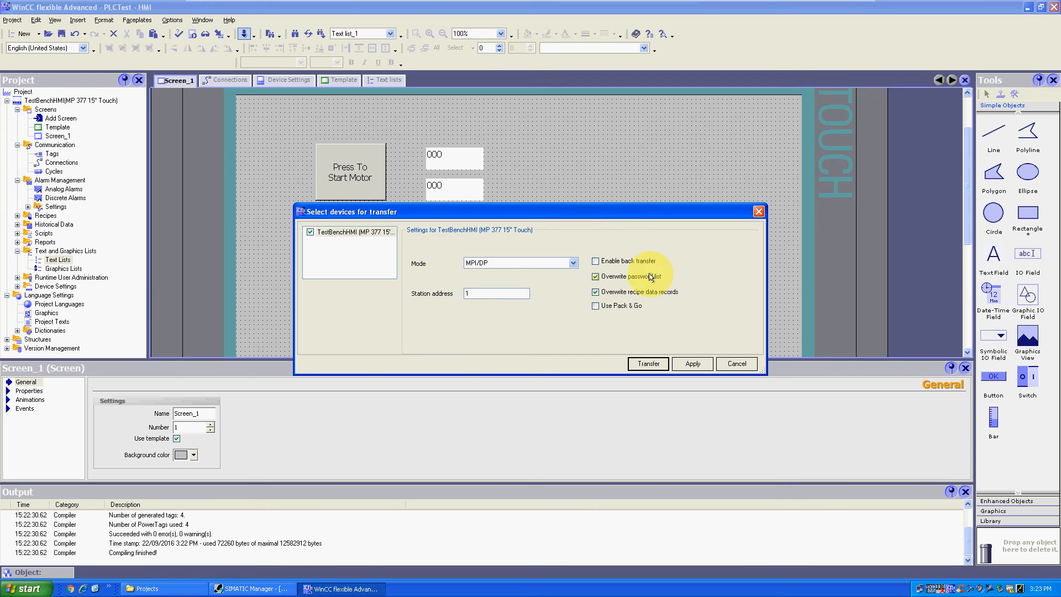
{"action": "left_click", "coordinate": [680, 295]}
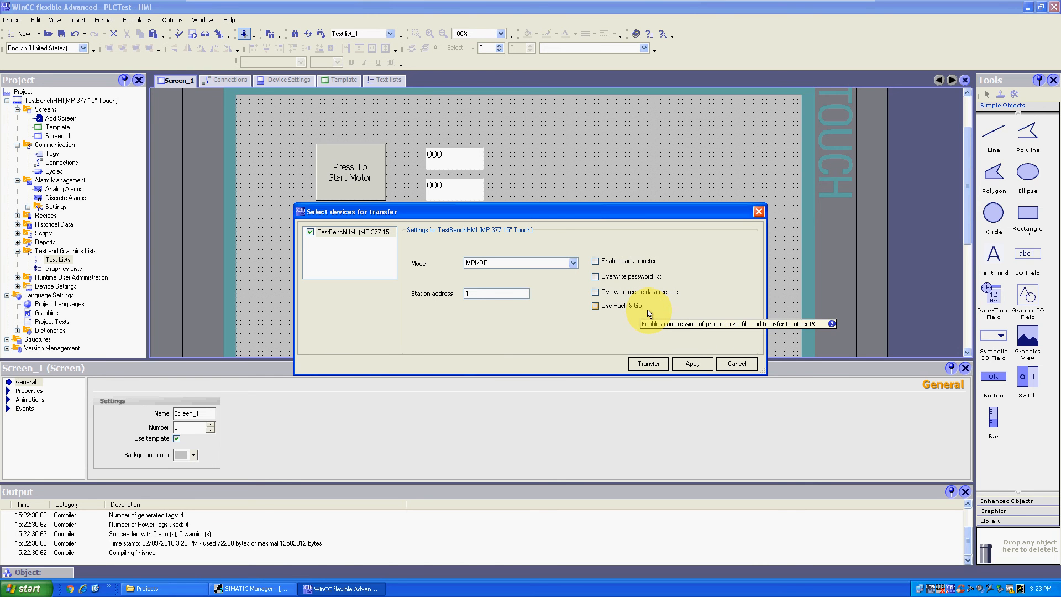
{"action": "left_click", "coordinate": [692, 363]}
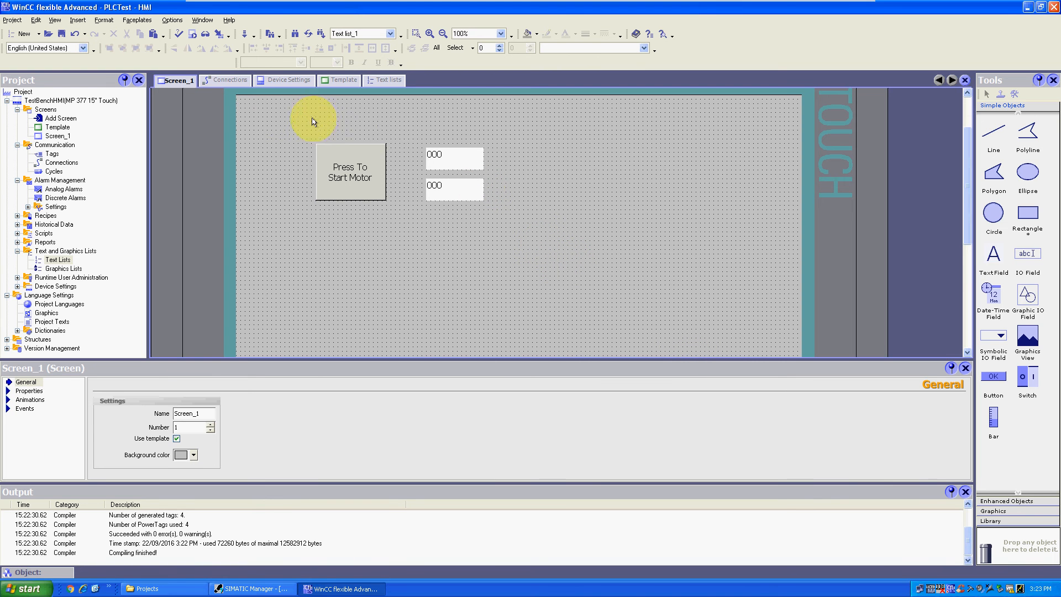
- Try to transfer the project to the TestBenchHMI panel over MPI/DP and cancel the transfer
{"action": "left_click", "coordinate": [245, 34]}
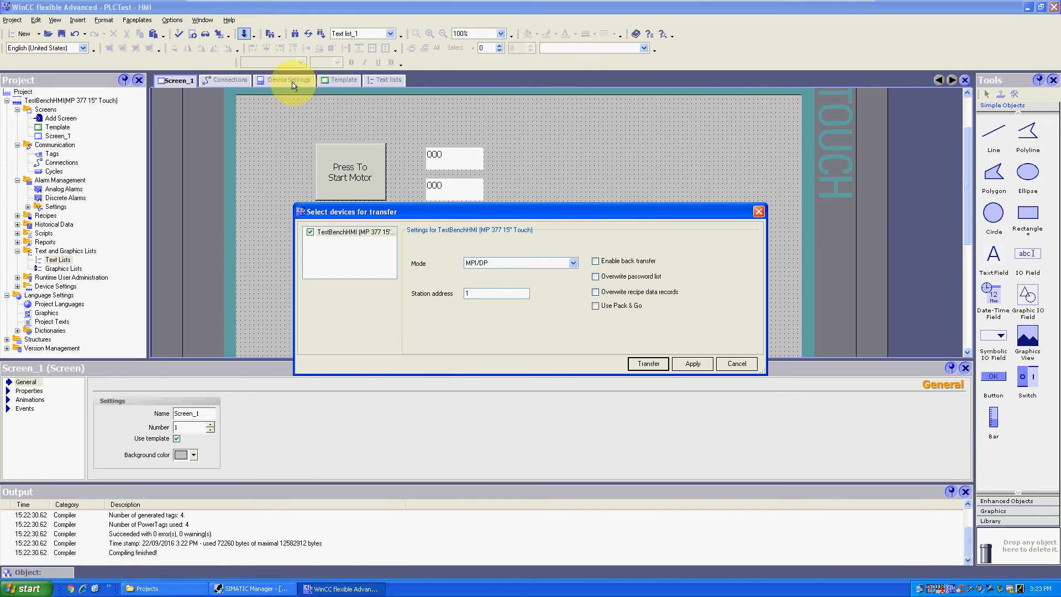
{"action": "left_click", "coordinate": [648, 364]}
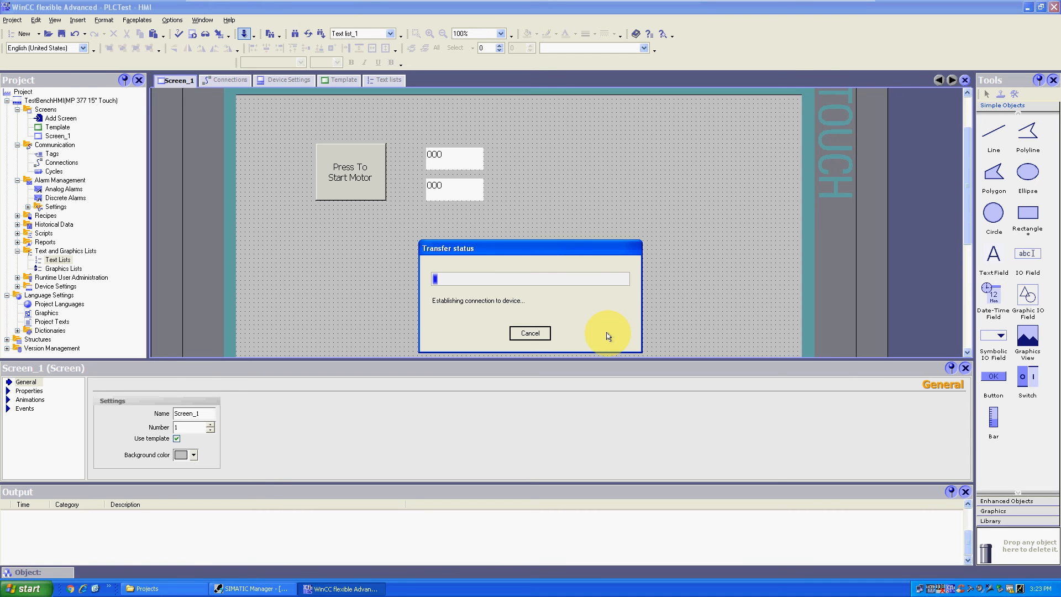
{"action": "left_click", "coordinate": [545, 336]}
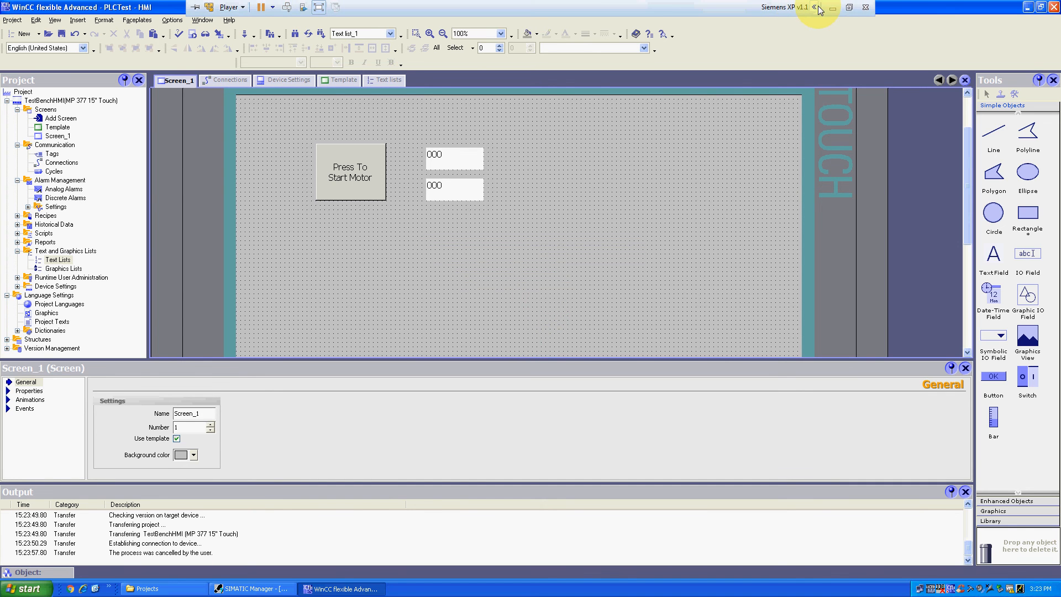
{"action": "left_click", "coordinate": [832, 9]}
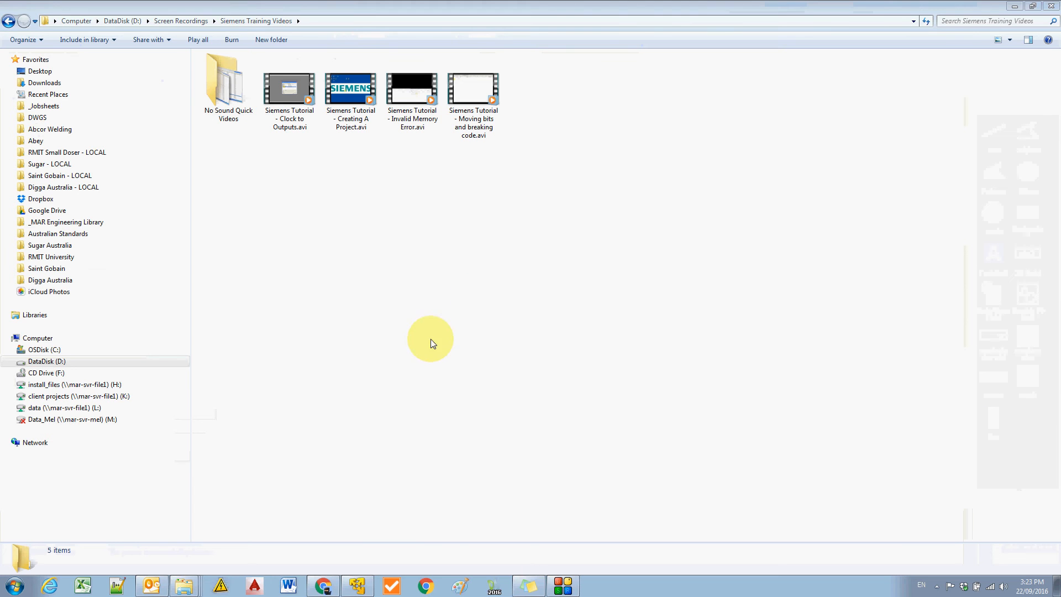
{"action": "left_click", "coordinate": [561, 584]}
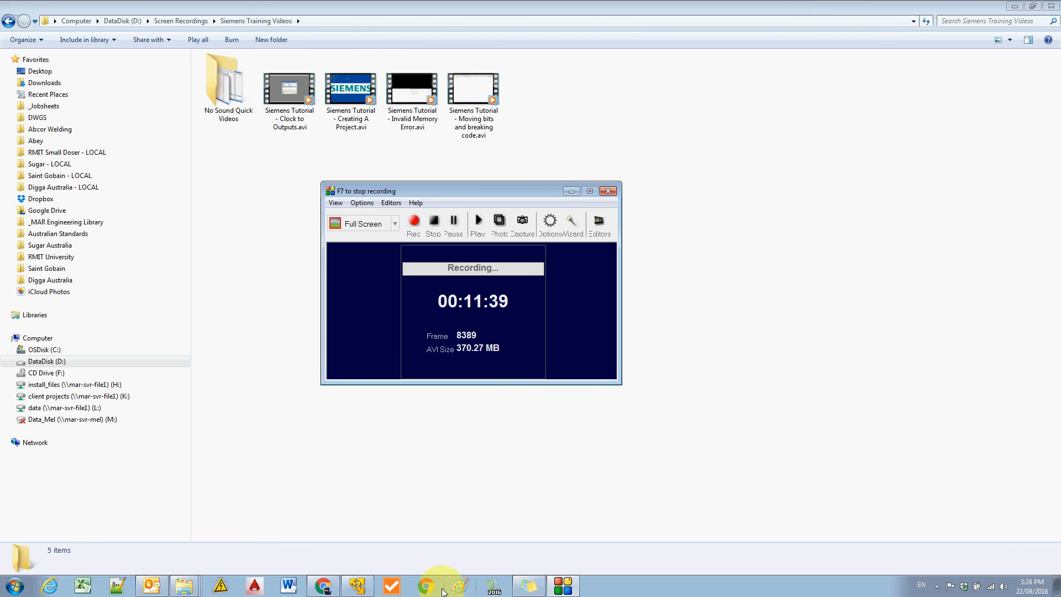
{"action": "left_click", "coordinate": [353, 588]}
{"action": "left_click", "coordinate": [392, 293]}
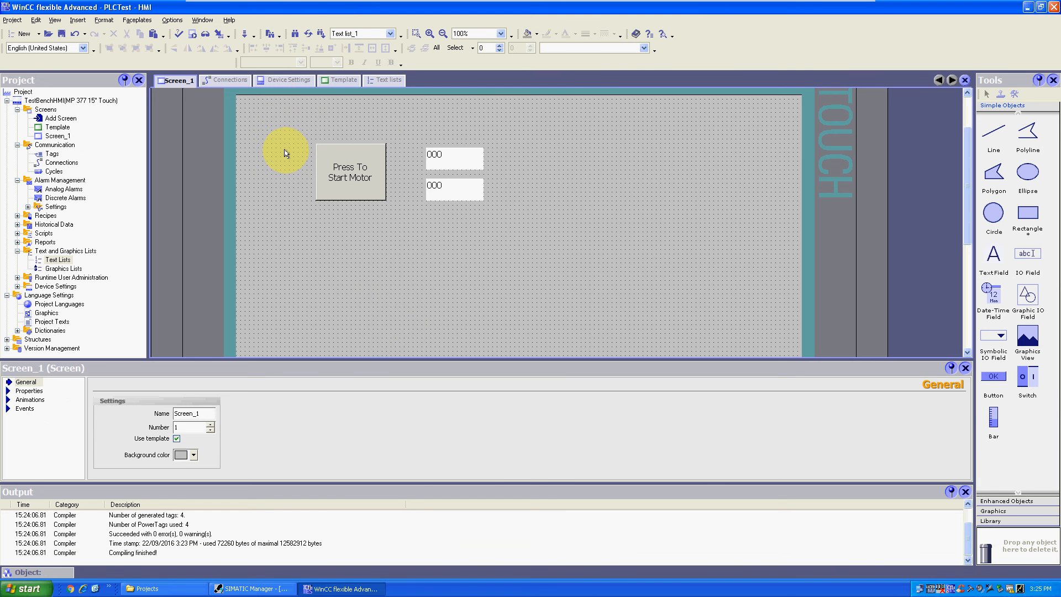
- Start the WinCC flexible Runtime to run the HMI project on the PC
{"action": "left_click", "coordinate": [191, 34]}
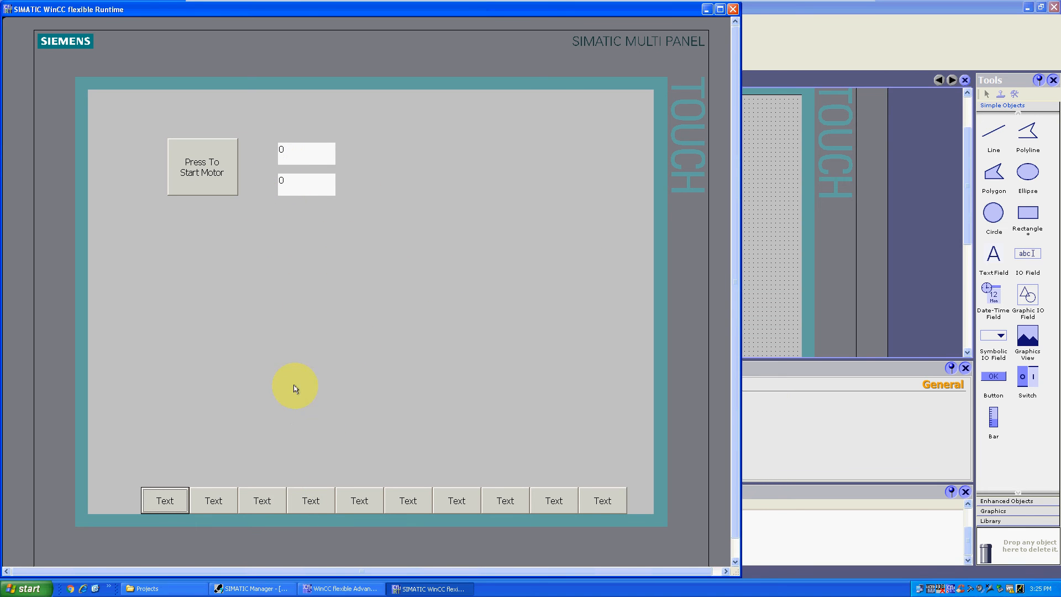
- Switch to SIMATIC Manager, open the FC2 MyMotorCode block and restore its editor to a smaller window
{"action": "left_click", "coordinate": [268, 589]}
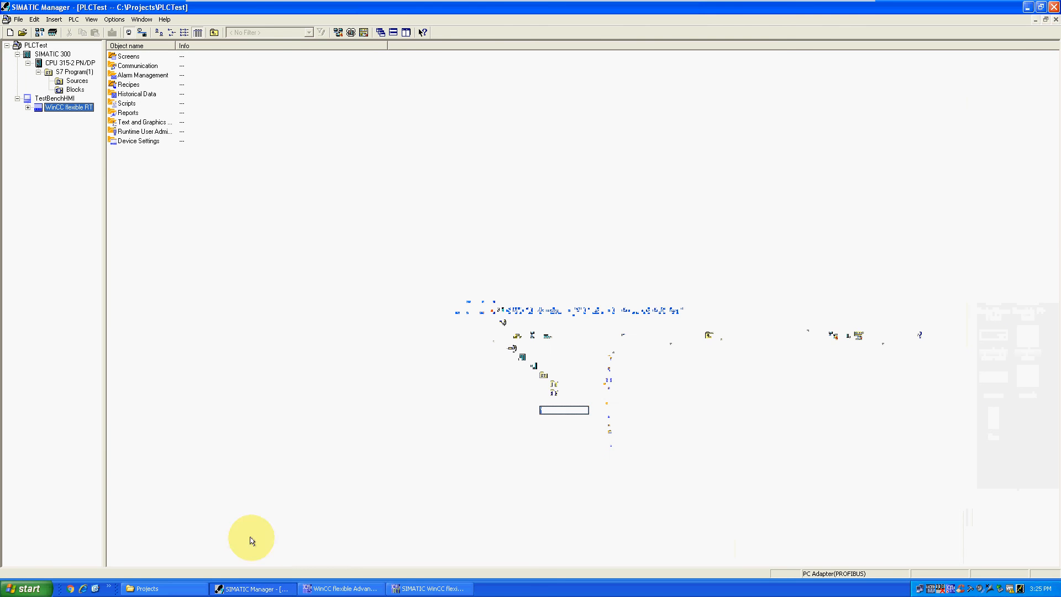
{"action": "left_click", "coordinate": [67, 90]}
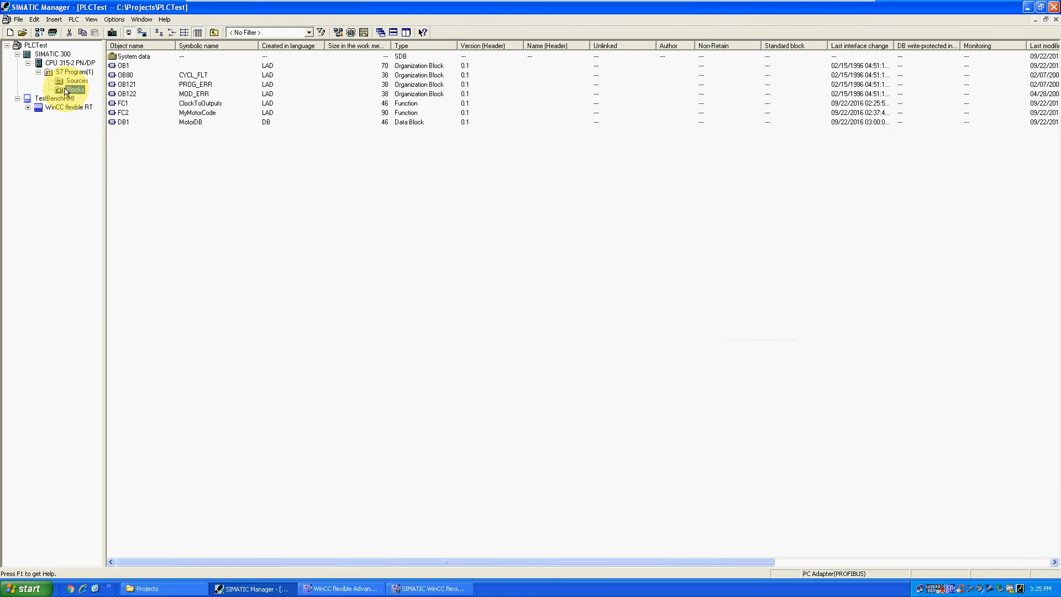
{"action": "double_click", "coordinate": [122, 113]}
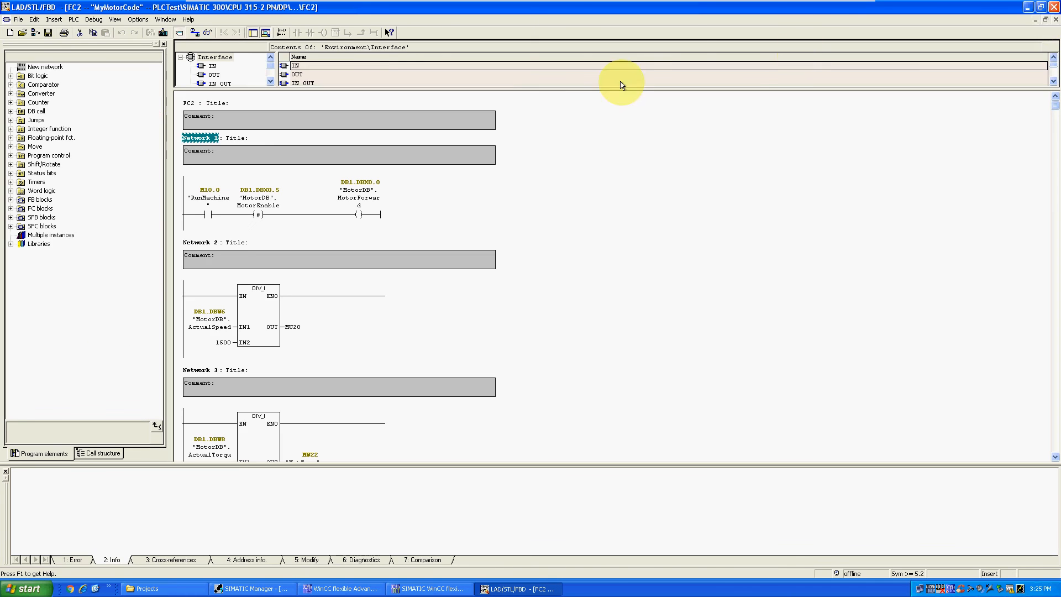
{"action": "left_click", "coordinate": [1040, 7]}
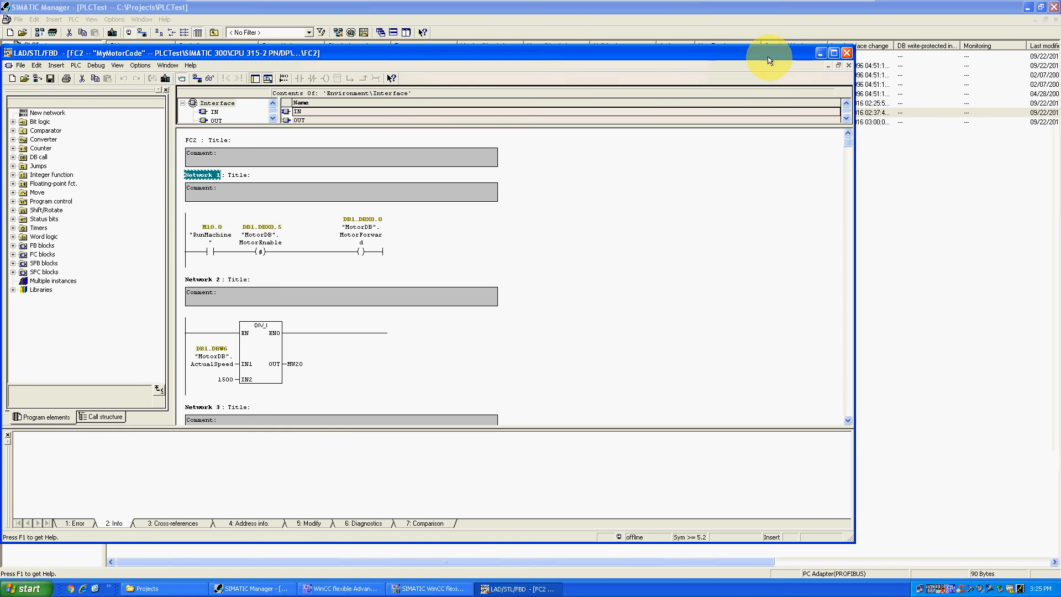
- Narrow the FC2 editor window and arrange it side by side with the WinCC flexible Runtime window
{"action": "left_click_drag", "start_coordinate": [853, 541], "coordinate": [699, 537]}
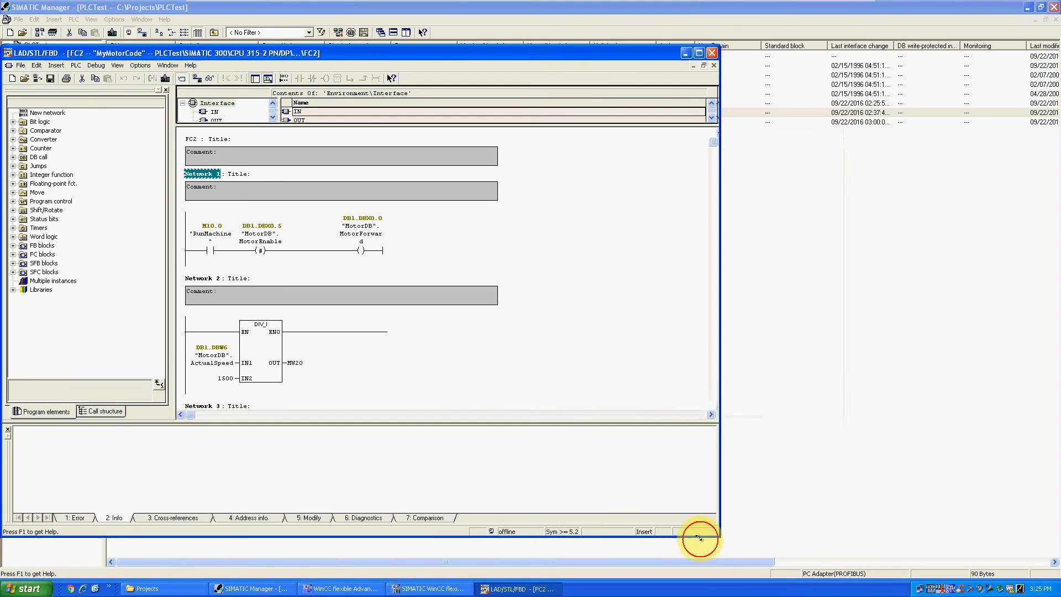
{"action": "left_click", "coordinate": [434, 588]}
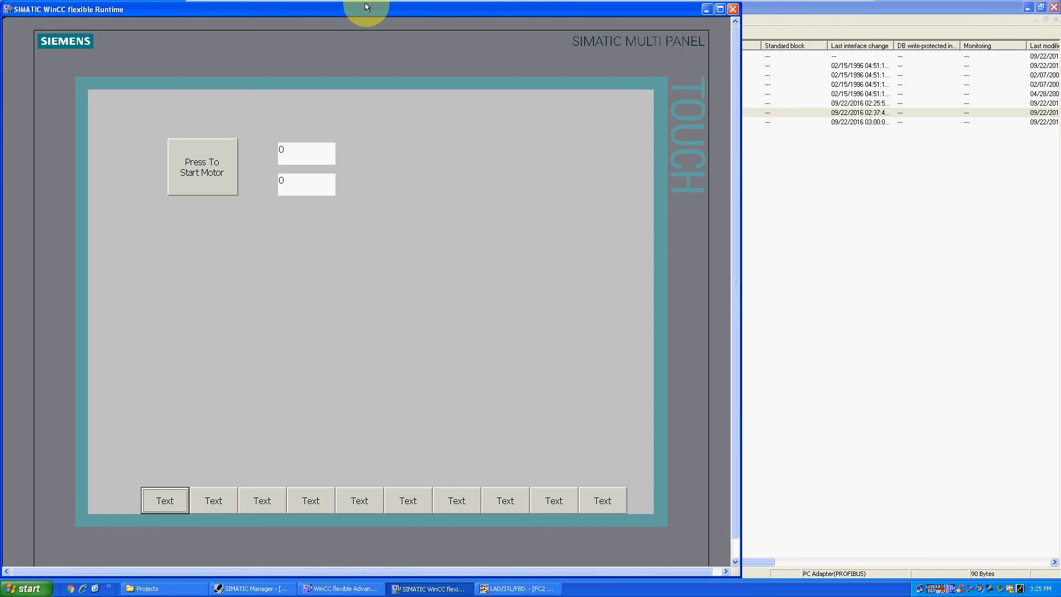
{"action": "left_click_drag", "start_coordinate": [367, 6], "coordinate": [958, 7]}
{"action": "left_click", "coordinate": [533, 293]}
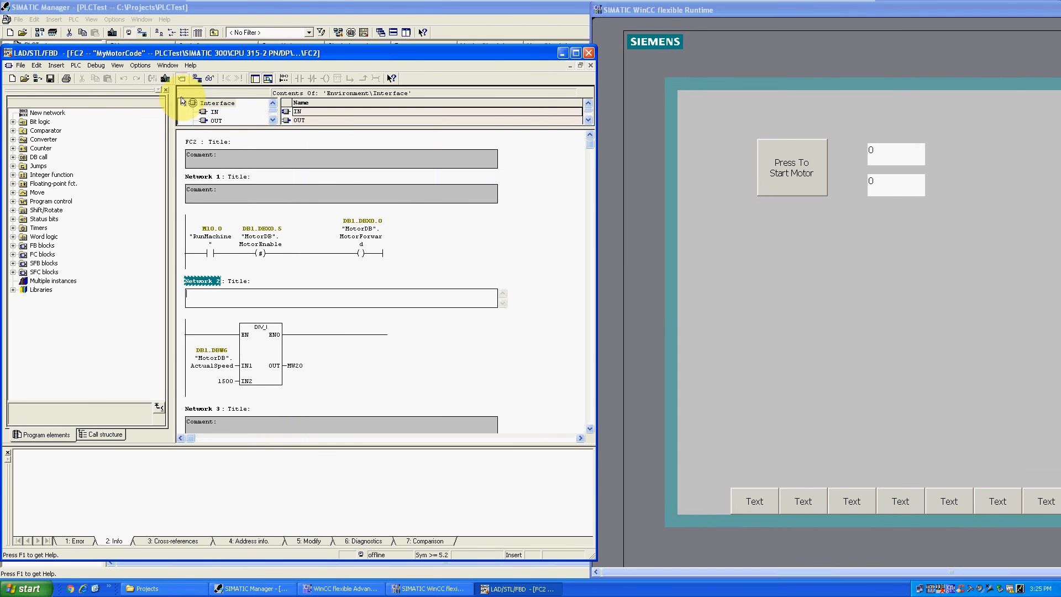
- Monitor FC2 online and toggle the runtime's motor start button on and off to check Network 1
{"action": "left_click", "coordinate": [210, 78]}
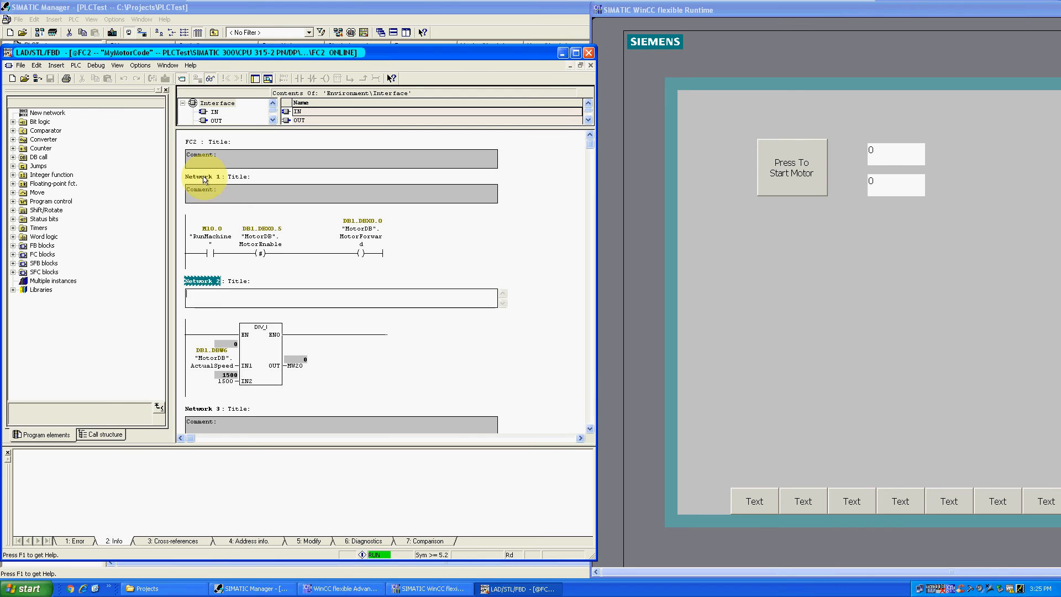
{"action": "left_click", "coordinate": [200, 281]}
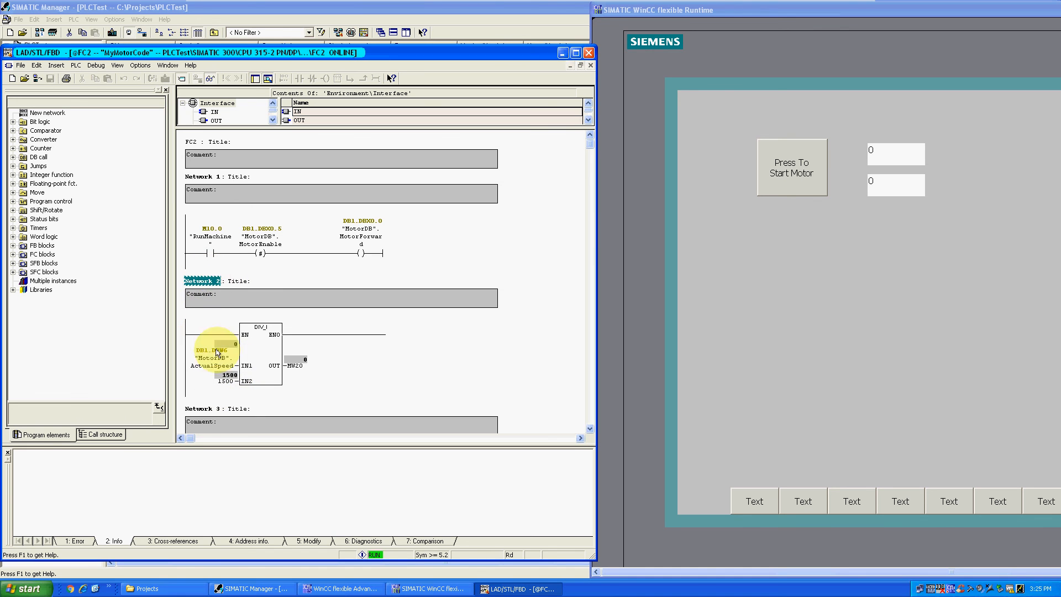
{"action": "left_click", "coordinate": [201, 177]}
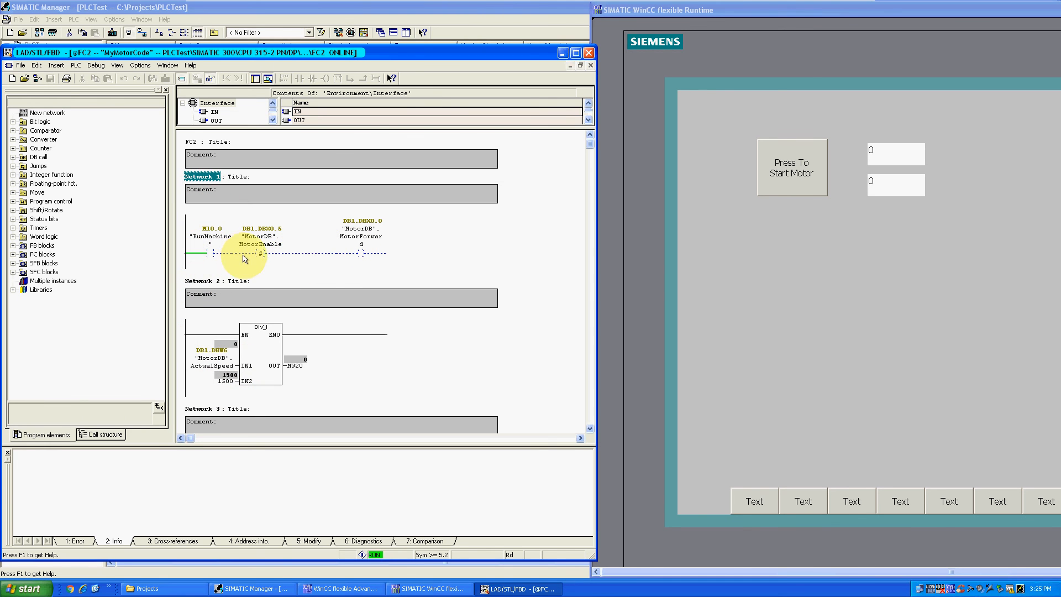
{"action": "left_click", "coordinate": [797, 179]}
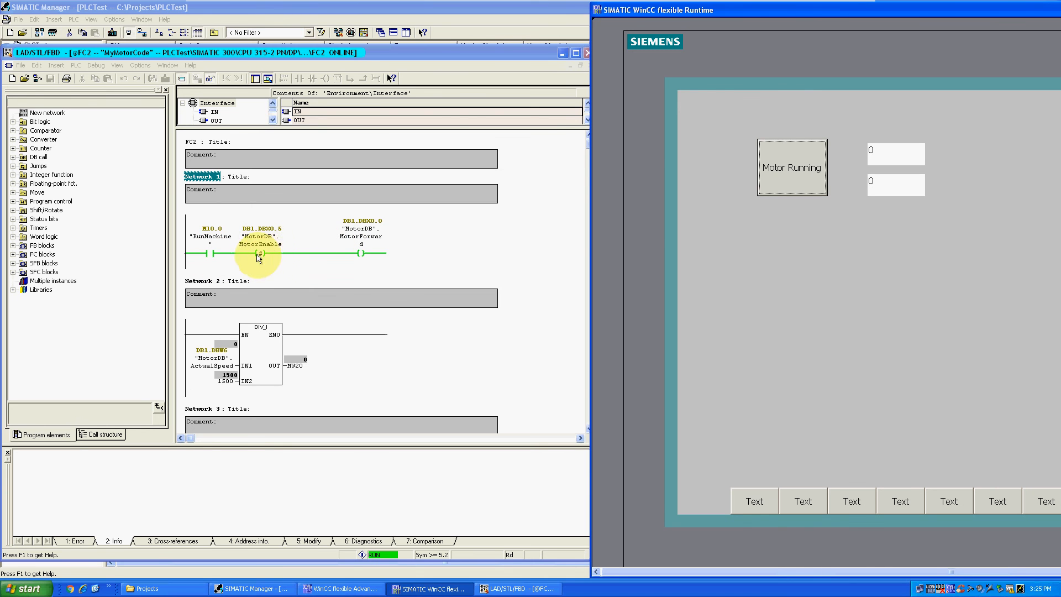
{"action": "left_click", "coordinate": [804, 177]}
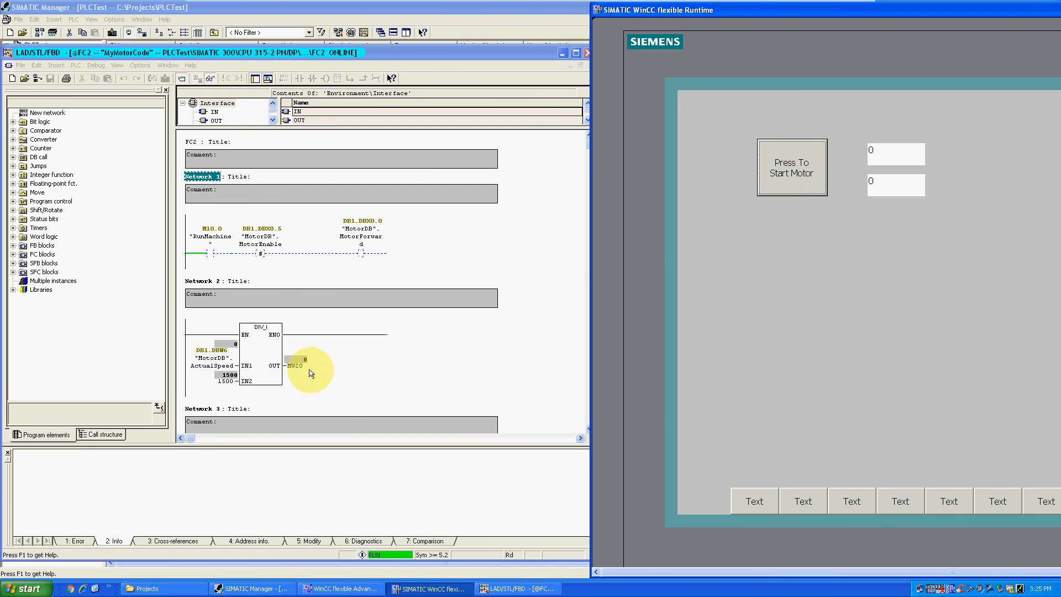
- Turn off monitoring in FC2 and insert a MOVE box after the DIV_I box in Network 2
{"action": "left_click", "coordinate": [332, 370]}
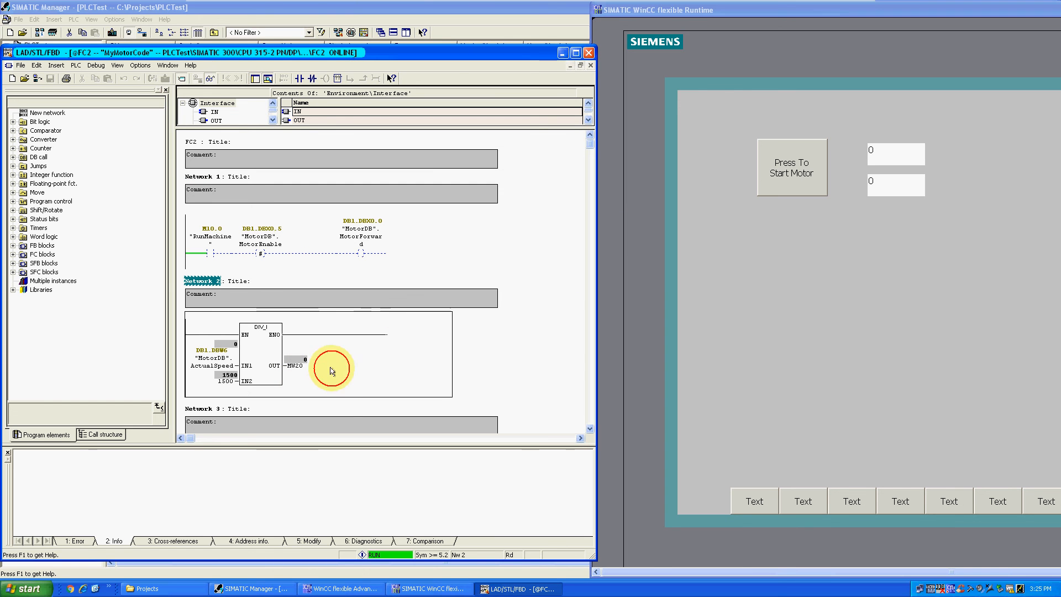
{"action": "left_click", "coordinate": [210, 78]}
{"action": "left_click", "coordinate": [228, 366]}
{"action": "left_click", "coordinate": [301, 334]}
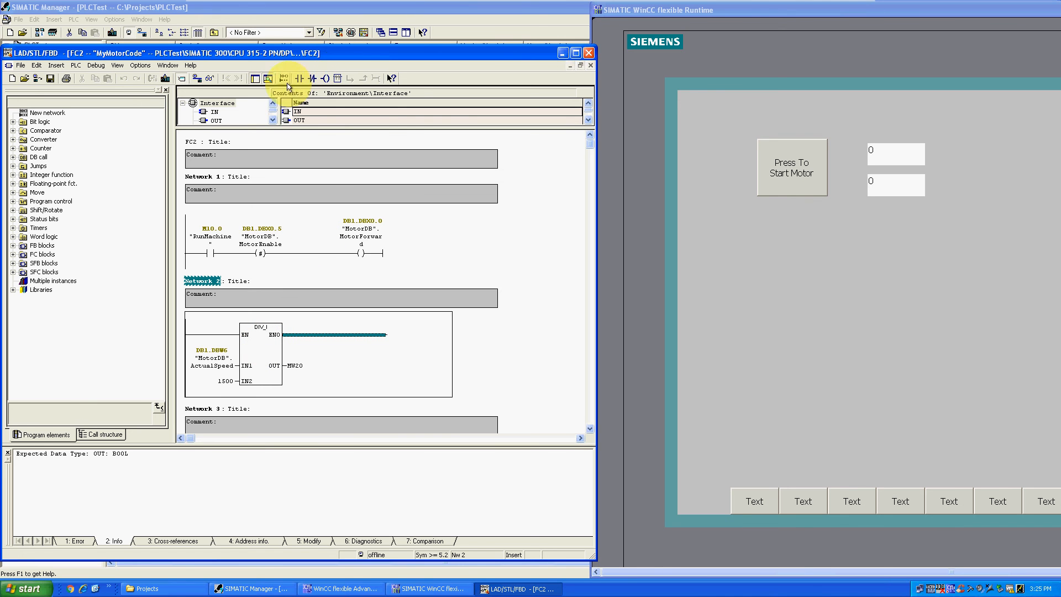
{"action": "left_click", "coordinate": [338, 78]}
{"action": "type", "text": "MOVE"}
{"action": "key", "text": "Return"}
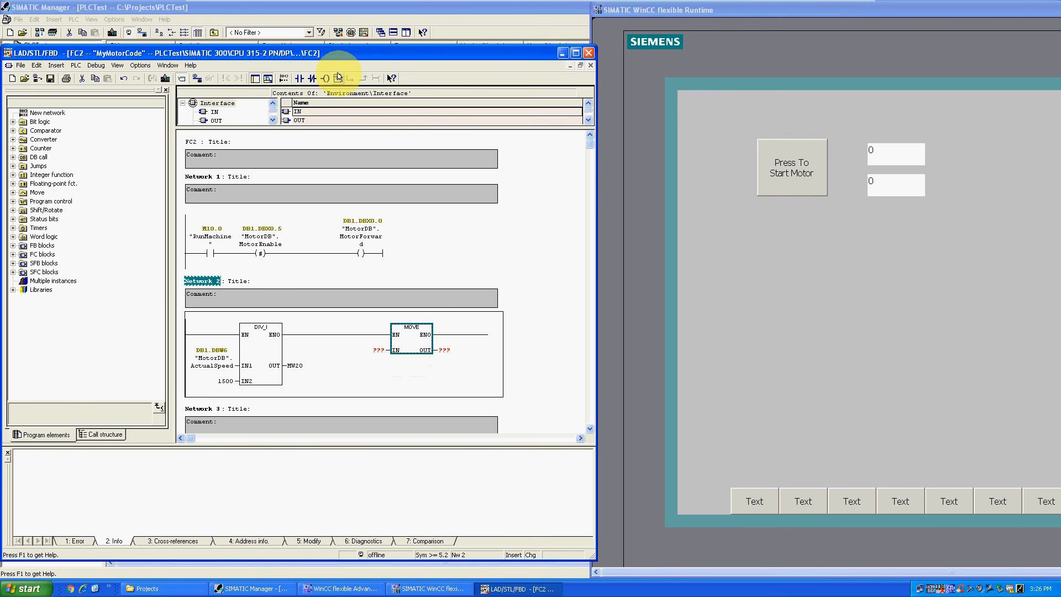
- Copy the "MotorDB".ActualSpeed operand from the DIV_I input to the MOVE box's OUT
{"action": "left_click", "coordinate": [221, 357]}
{"action": "key", "text": "ctrl+c"}
{"action": "left_click", "coordinate": [449, 350]}
{"action": "key", "text": "ctrl+v"}
{"action": "left_click", "coordinate": [341, 379]}
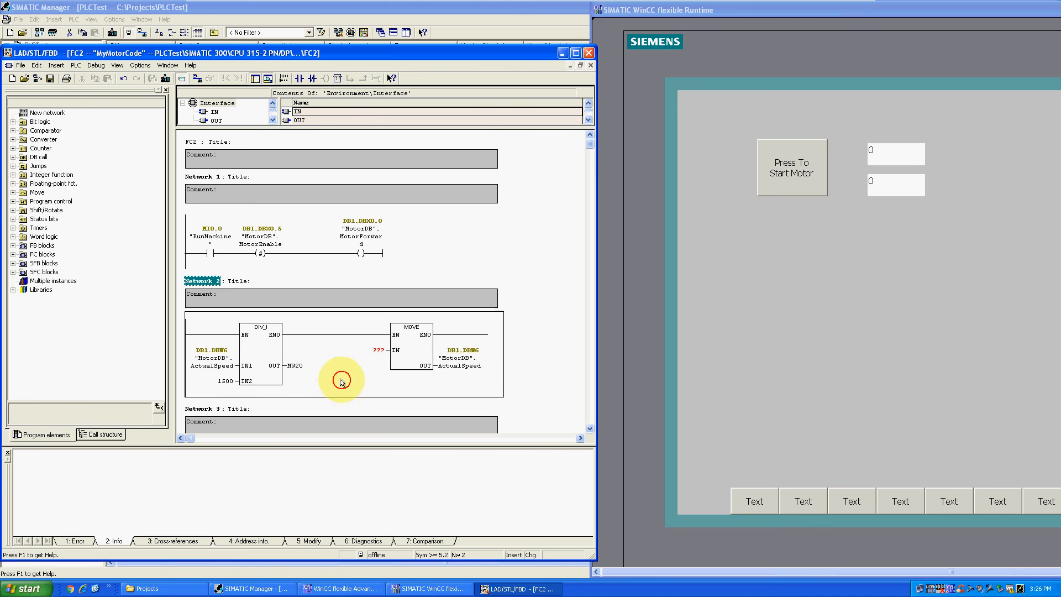
- Assign "MotorDB".SpeedSetpoint to the IN of the MOVE box in Network 2
{"action": "scroll", "coordinate": [326, 376], "scroll_direction": "down", "scroll_amount": 6}
{"action": "left_click", "coordinate": [378, 210]}
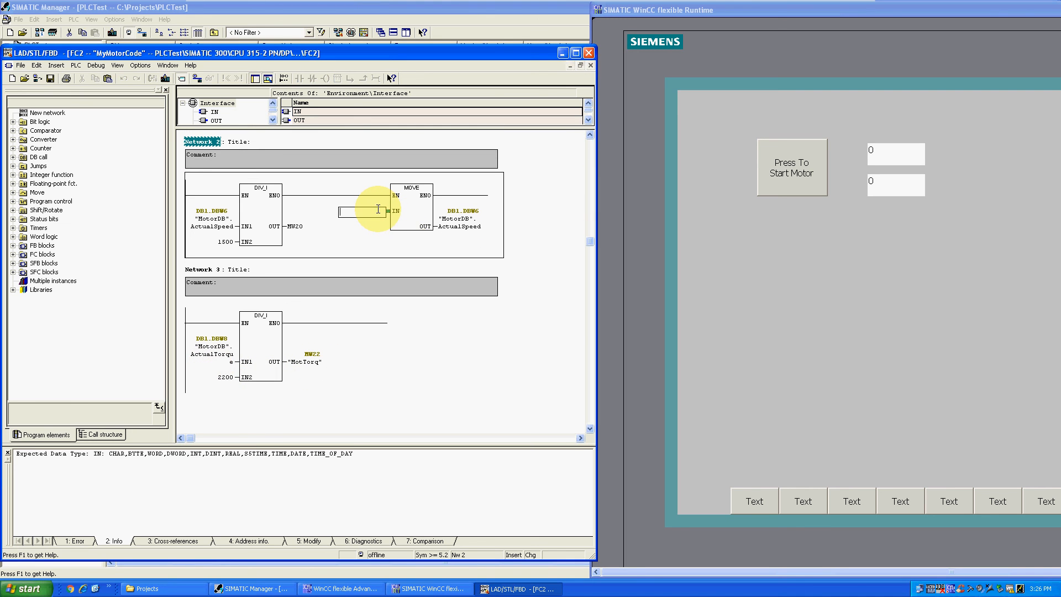
{"action": "type", "text": "M"}
{"action": "key", "text": "Down"}
{"action": "key", "text": "Right"}
{"action": "key", "text": "Down"}
{"action": "key", "text": "Down"}
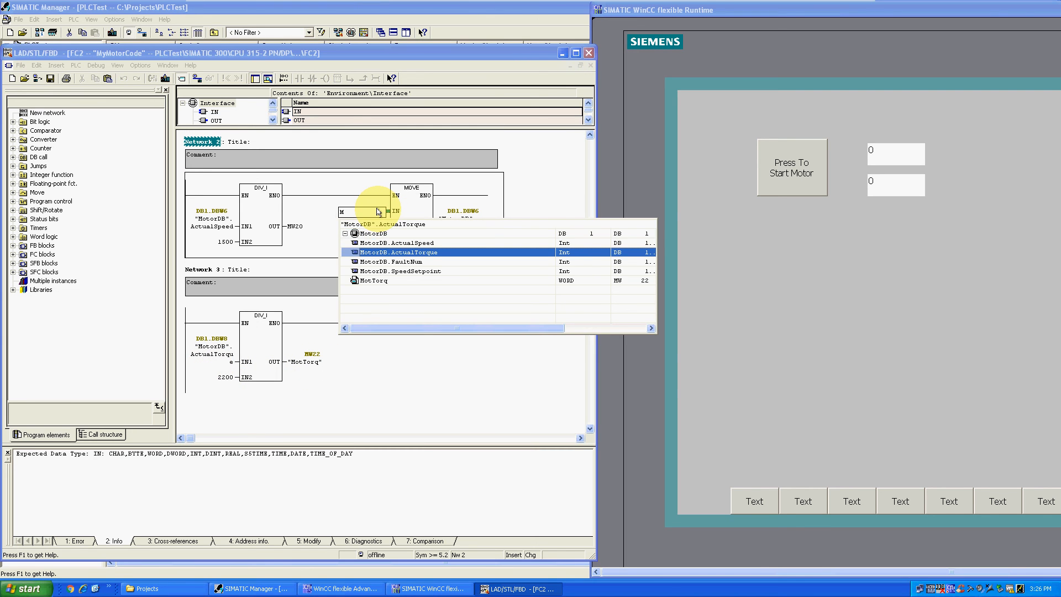
{"action": "key", "text": "Down"}
{"action": "key", "text": "Down"}
{"action": "key", "text": "Return"}
{"action": "key", "text": "Return"}
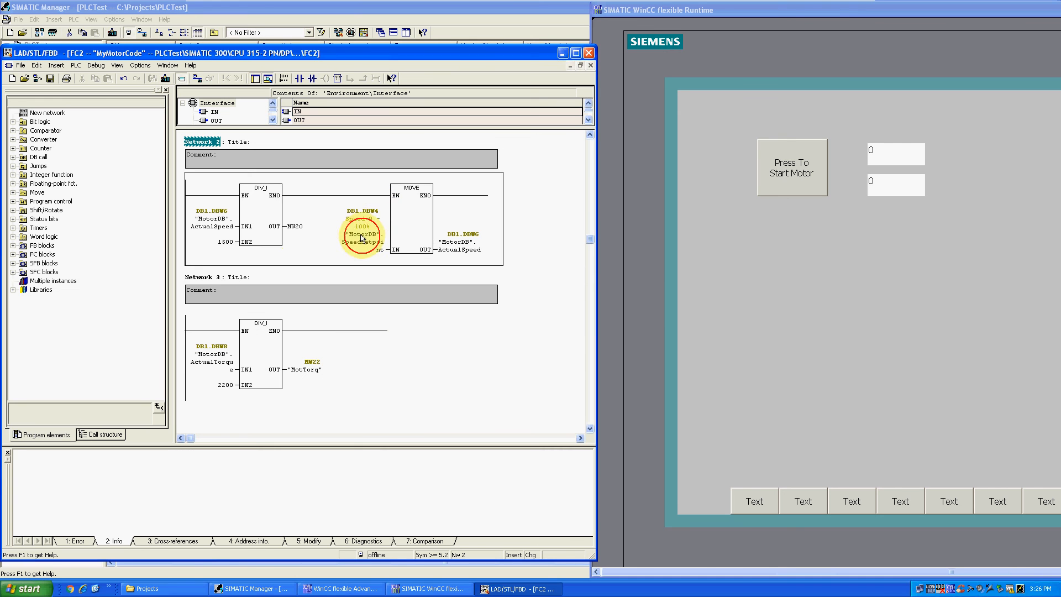
- Delete the DIV_I box from Network 2 of FC2
{"action": "left_click", "coordinate": [271, 230]}
{"action": "key", "text": "Delete"}
{"action": "scroll", "coordinate": [299, 249], "scroll_direction": "up", "scroll_amount": 2}
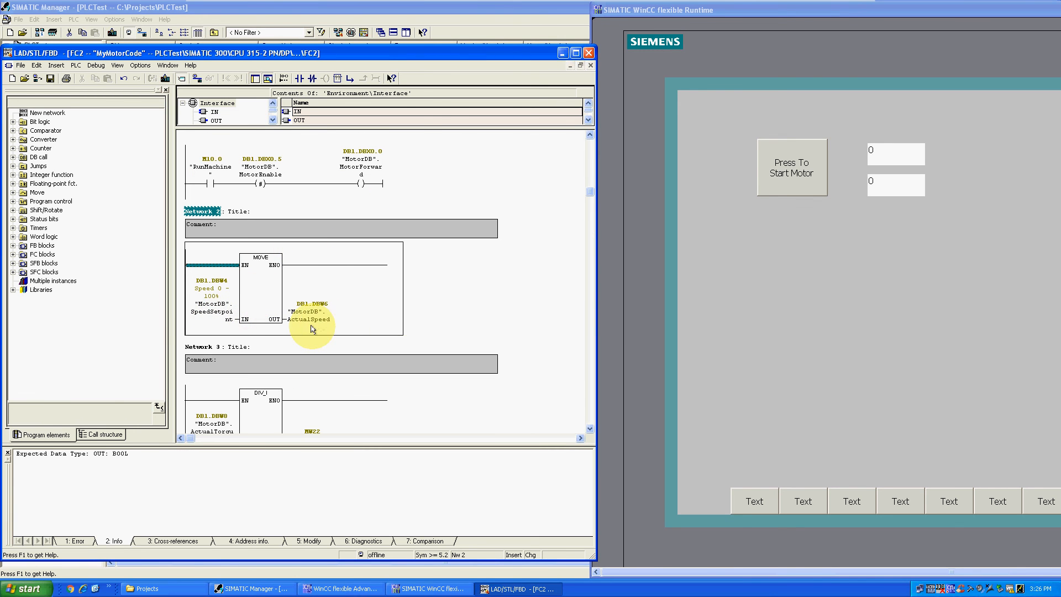
- Download the modified FC2 block to the PLC and turn on online monitoring
{"action": "left_click", "coordinate": [165, 78]}
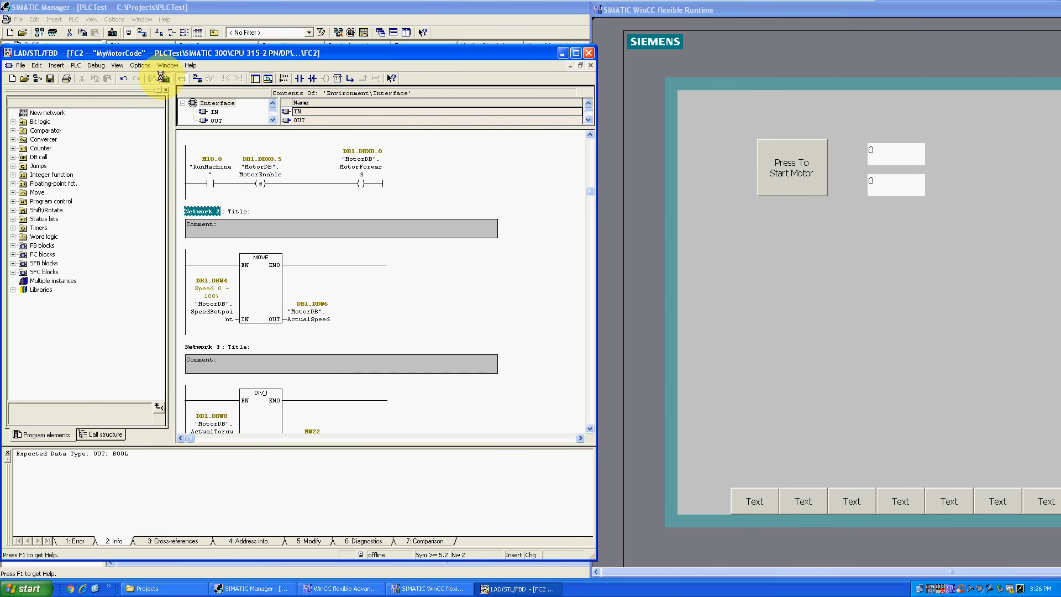
{"action": "left_click", "coordinate": [235, 336]}
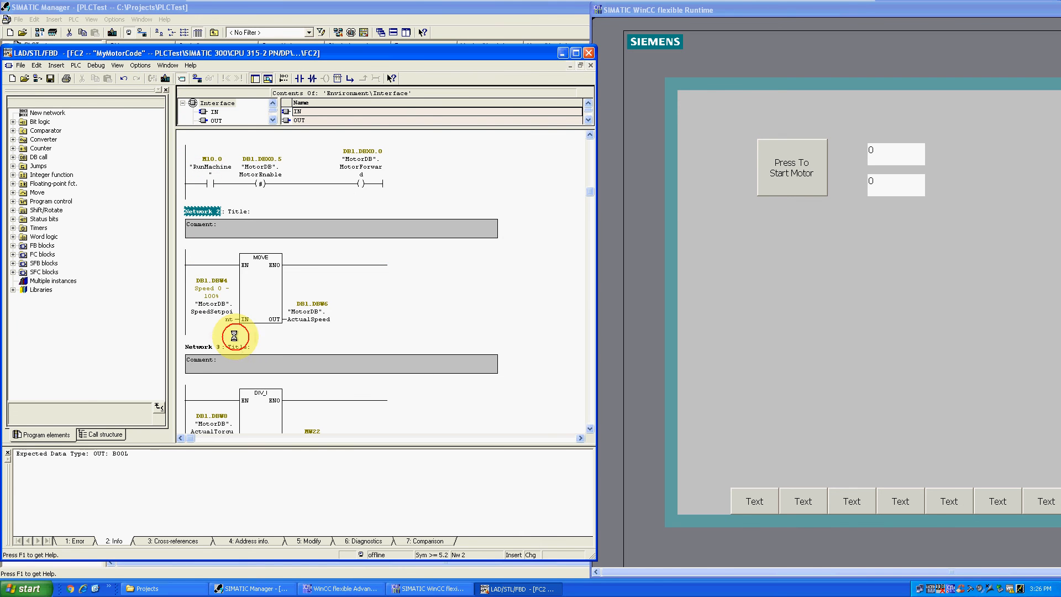
{"action": "left_click", "coordinate": [210, 77]}
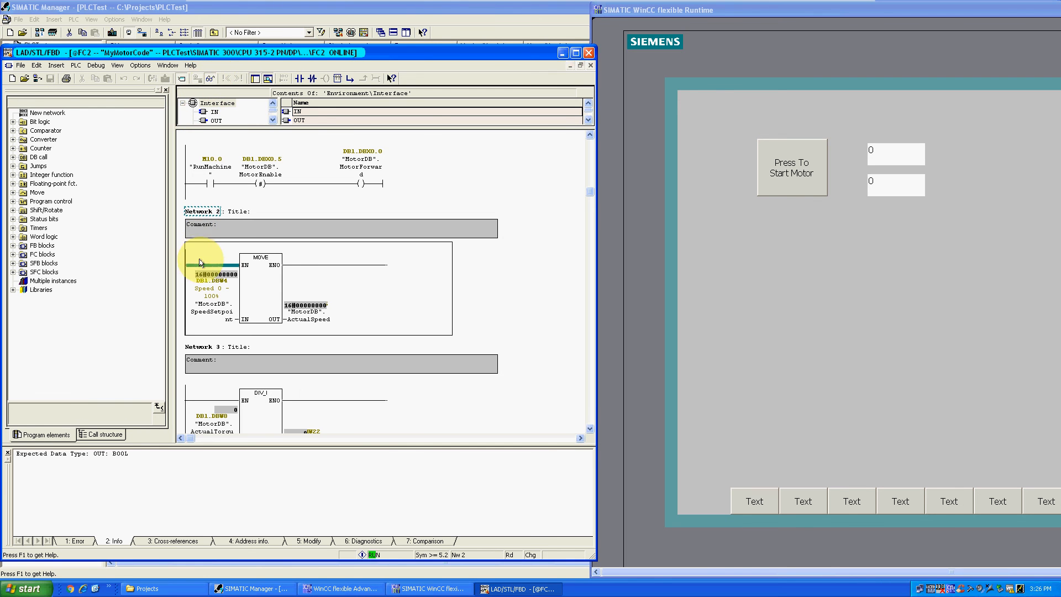
- Enter 67 in the runtime's speed setpoint field
{"action": "left_click", "coordinate": [883, 155]}
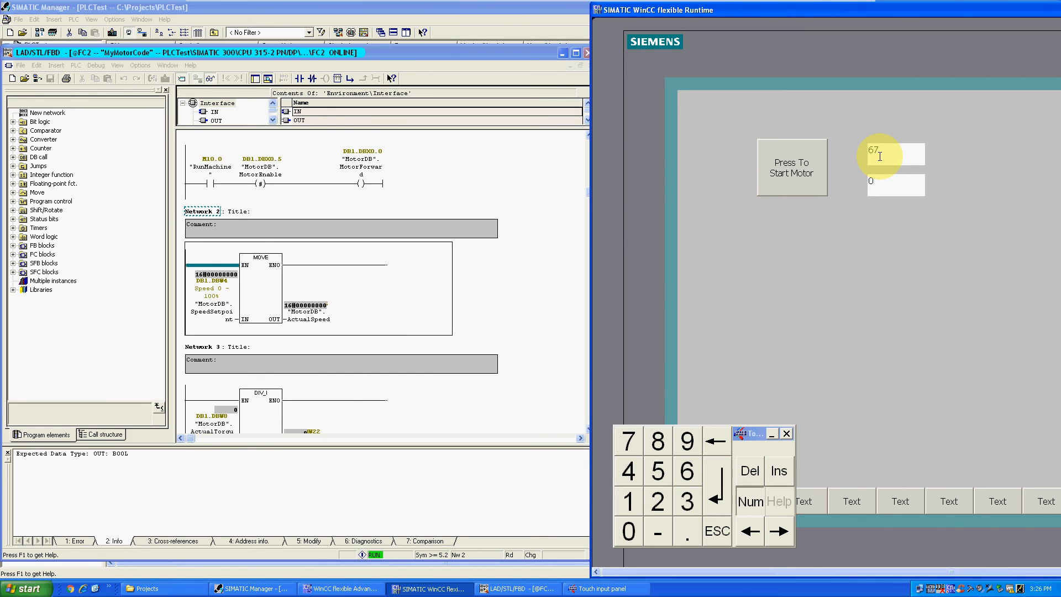
{"action": "type", "text": "67"}
{"action": "left_click", "coordinate": [715, 487]}
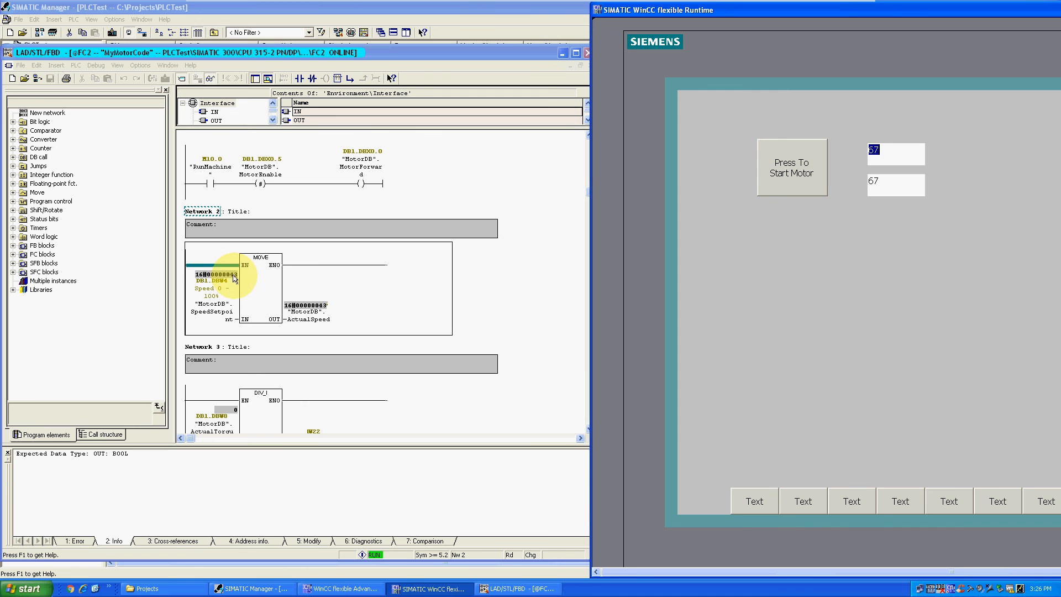
- Set the monitored values of the MOVE box in Network 2 to decimal representation
{"action": "left_click", "coordinate": [203, 277]}
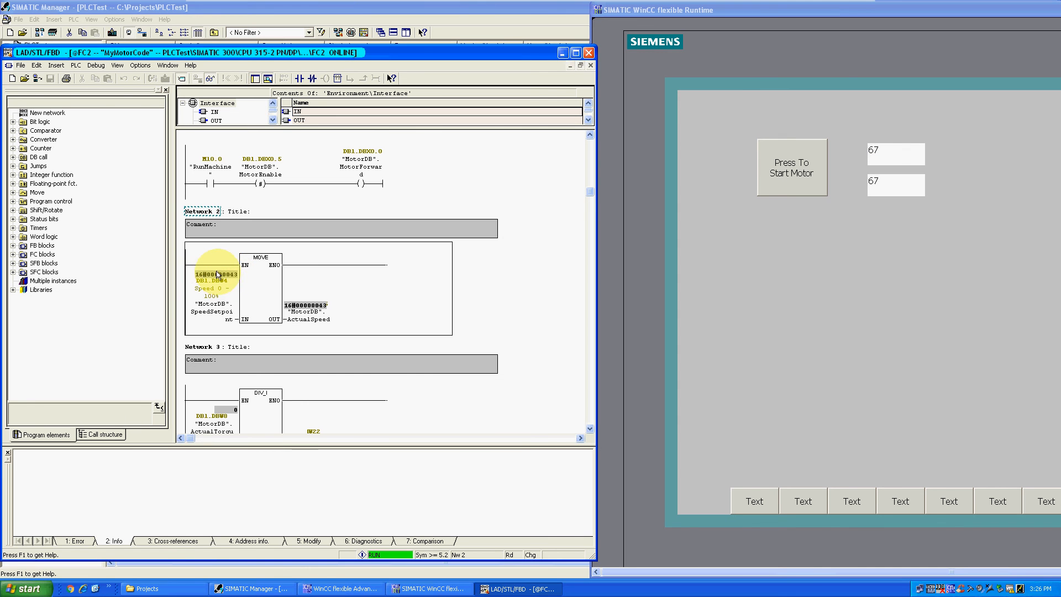
{"action": "right_click", "coordinate": [222, 277]}
{"action": "mouse_move", "coordinate": [276, 308]}
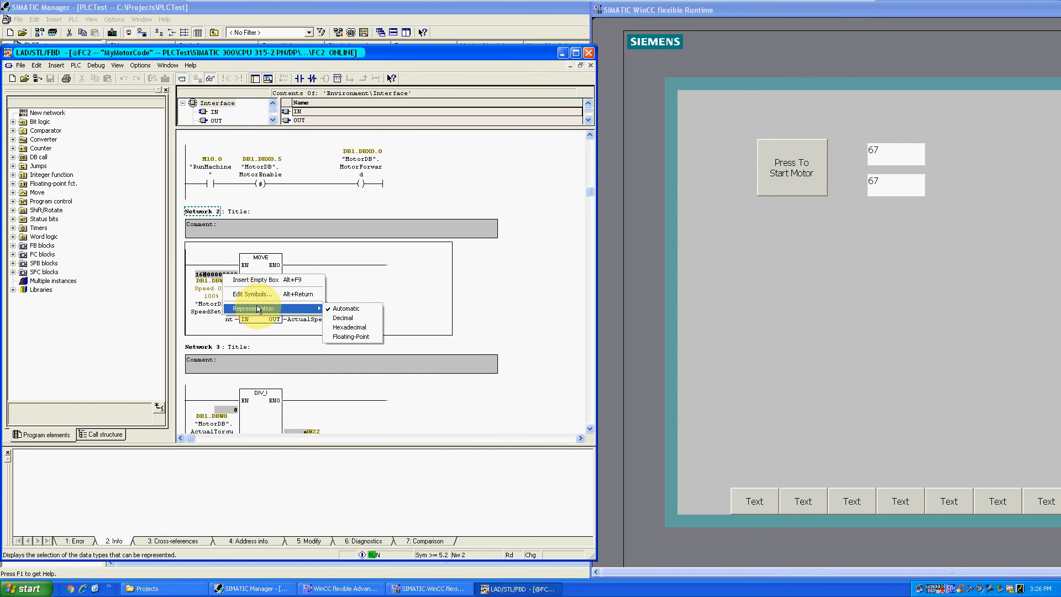
{"action": "left_click", "coordinate": [343, 318]}
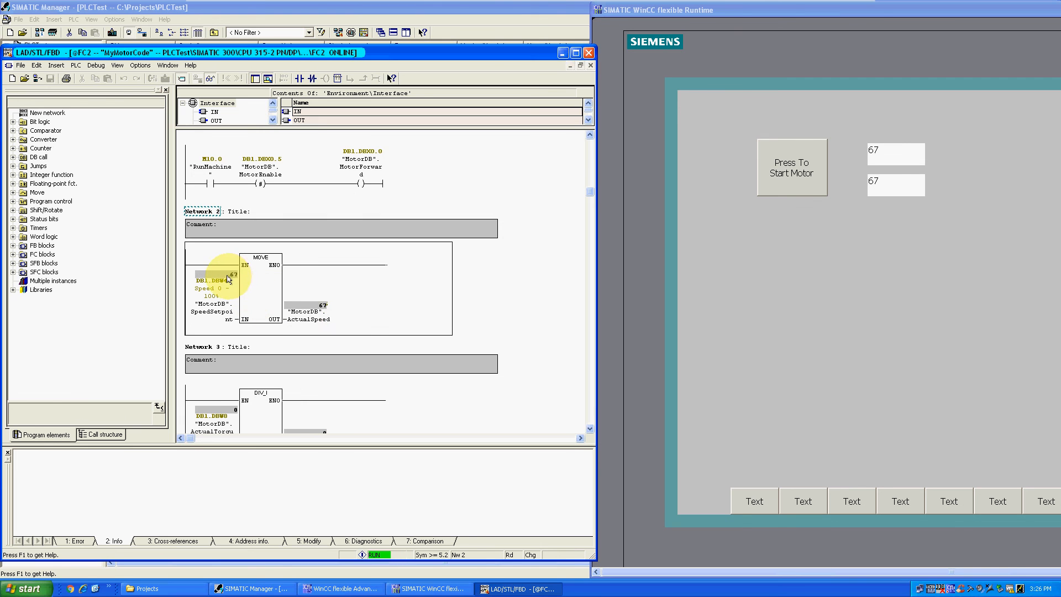
- Set the runtime's speed setpoint to 89 and then to 136 to test the value transfer
{"action": "left_click", "coordinate": [878, 151]}
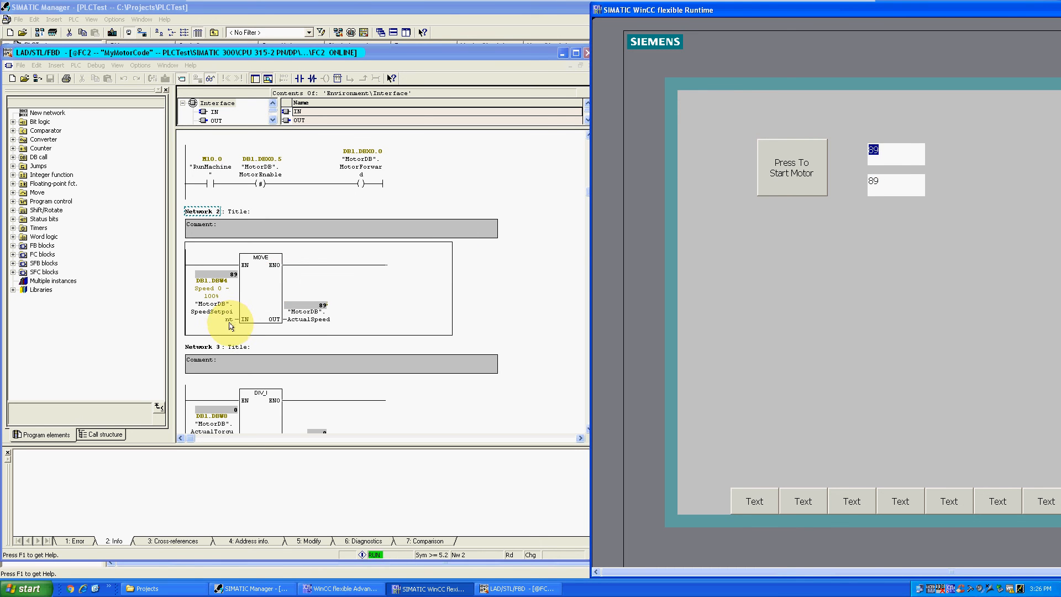
{"action": "left_click", "coordinate": [875, 152]}
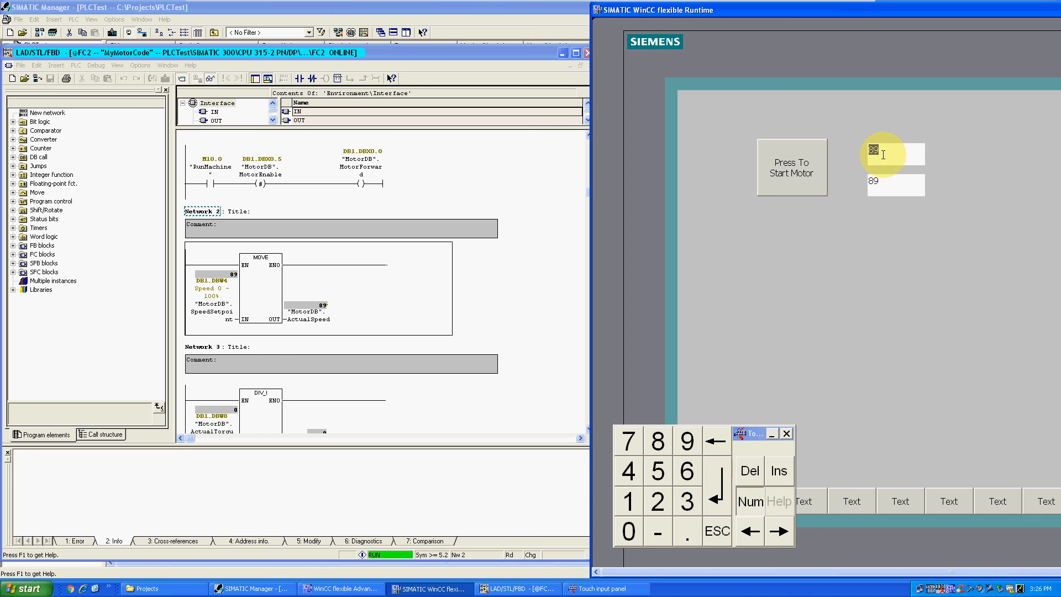
{"action": "key", "text": "Return"}
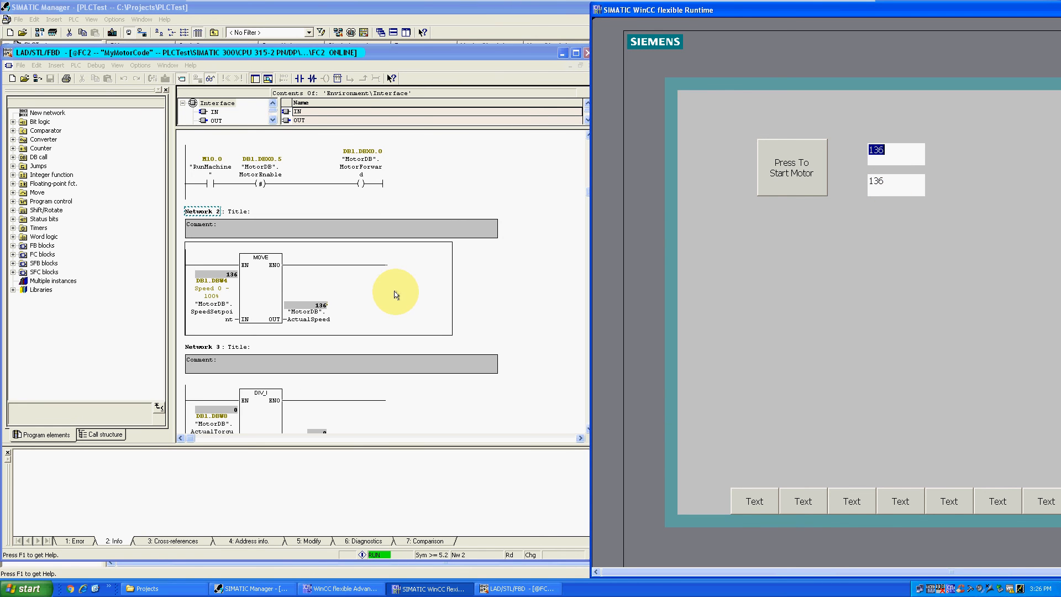
- Switch to WinCC flexible Advanced and examine the speed setpoint IO field's general, limits and events settings for an input range
{"action": "left_click", "coordinate": [357, 589]}
{"action": "left_click", "coordinate": [453, 163]}
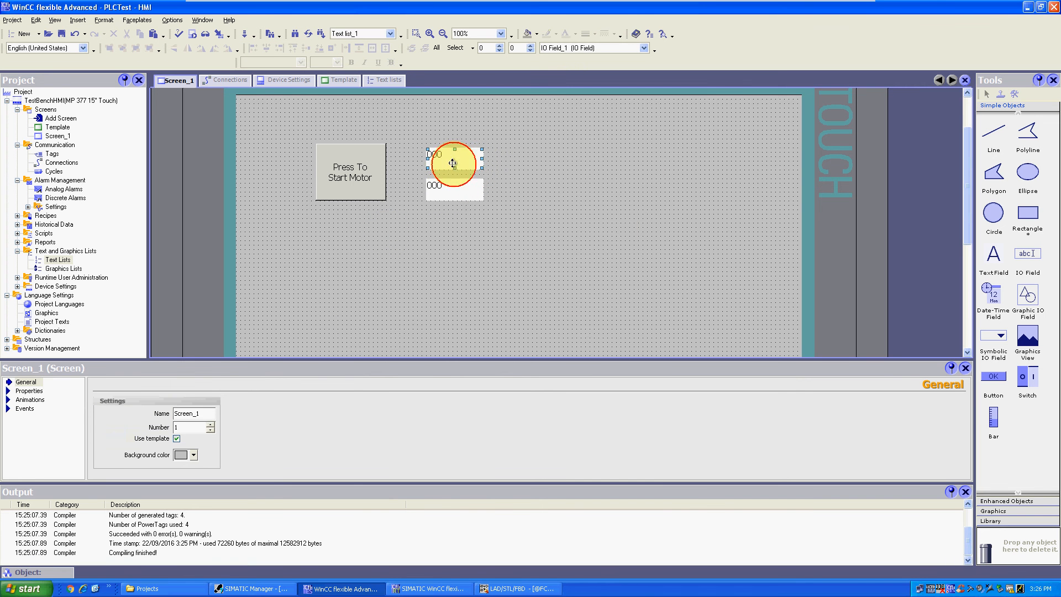
{"action": "left_click", "coordinate": [34, 391]}
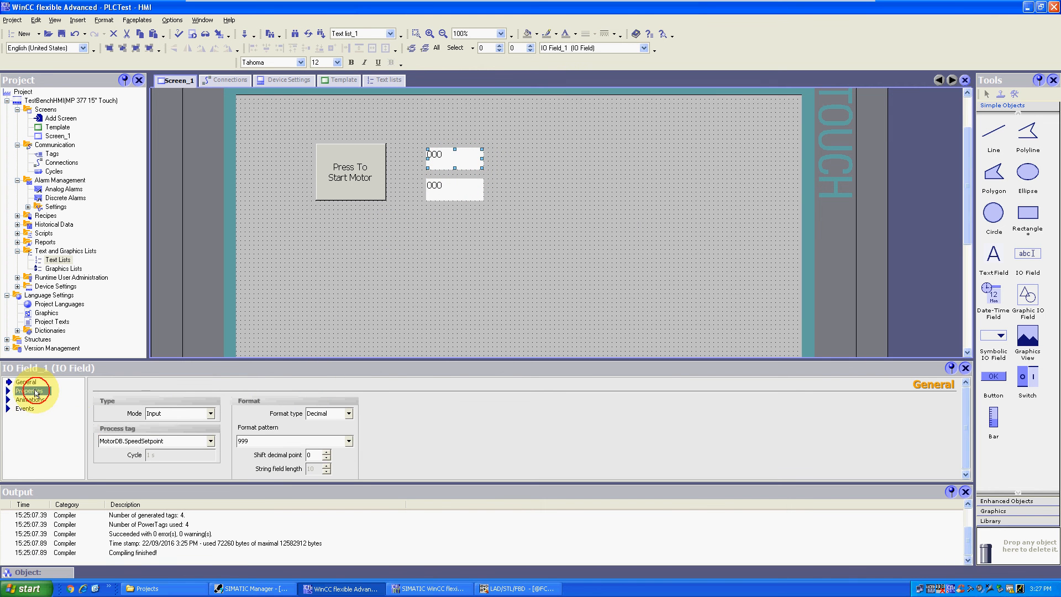
{"action": "left_click", "coordinate": [39, 434]}
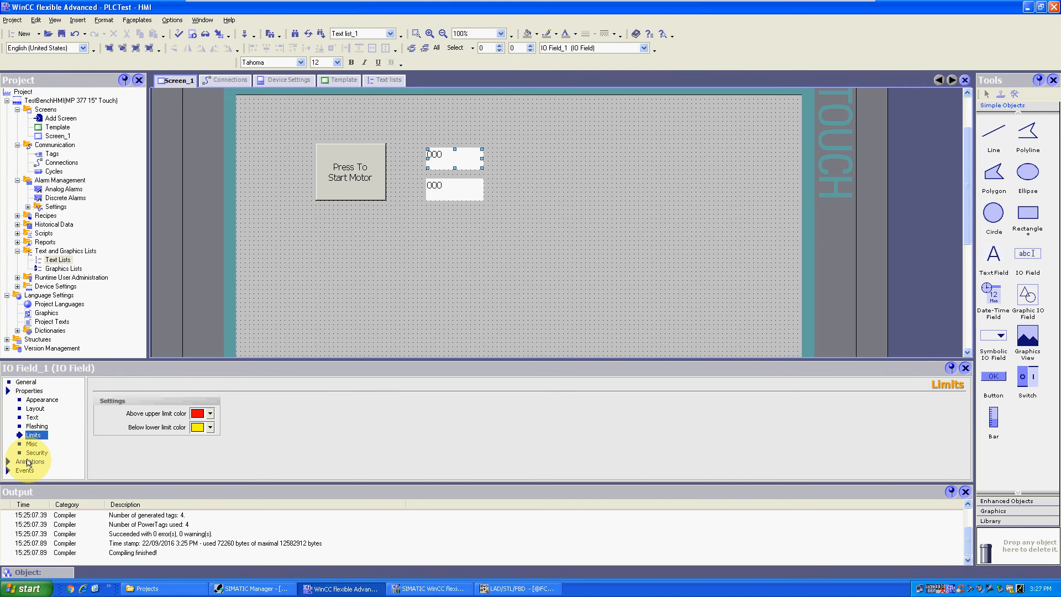
{"action": "left_click", "coordinate": [33, 382]}
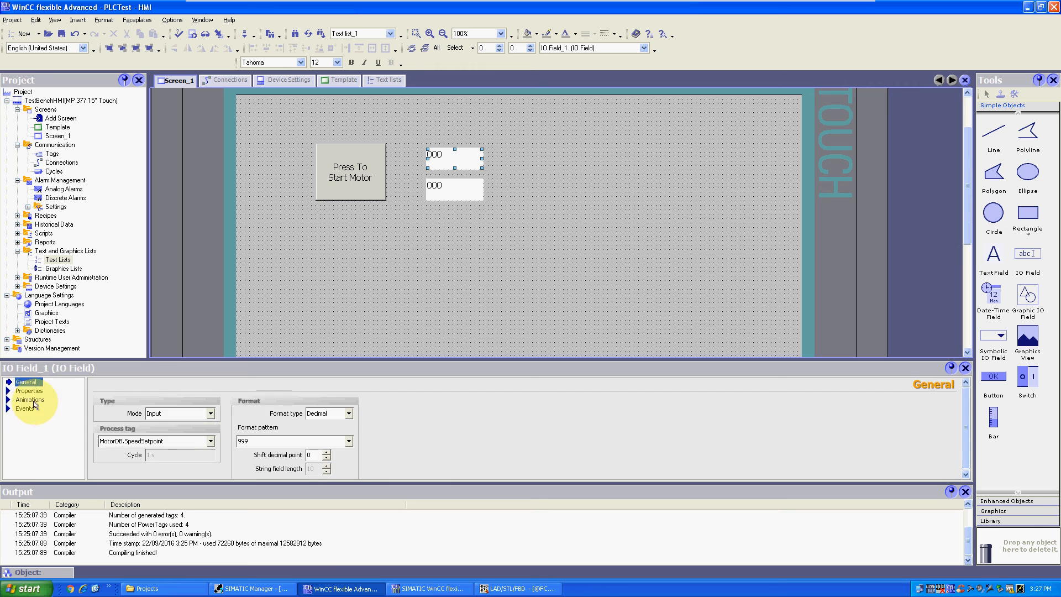
{"action": "left_click", "coordinate": [31, 410]}
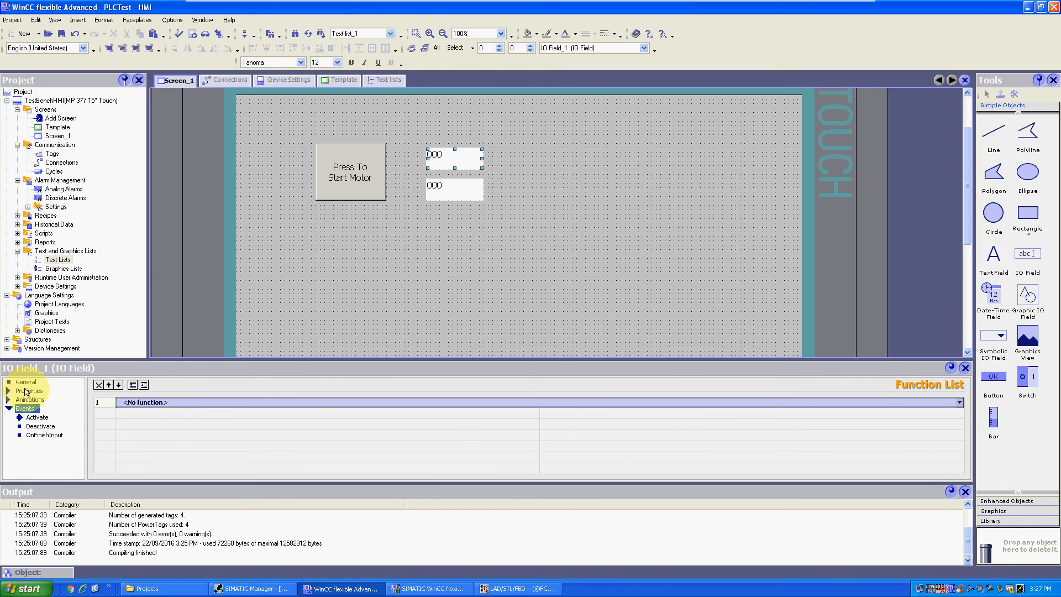
{"action": "left_click", "coordinate": [30, 391]}
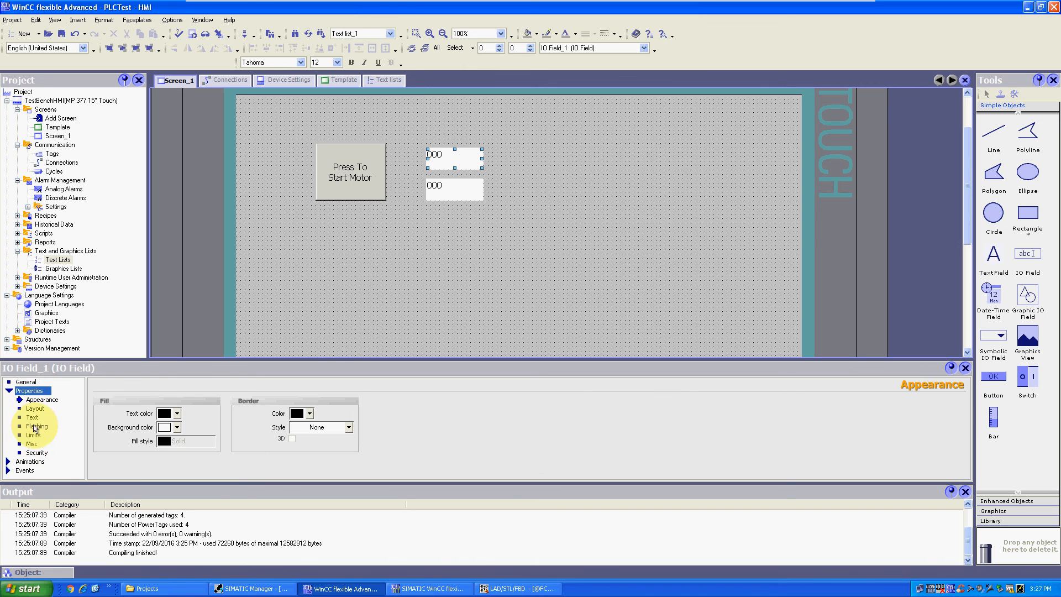
{"action": "left_click", "coordinate": [33, 435]}
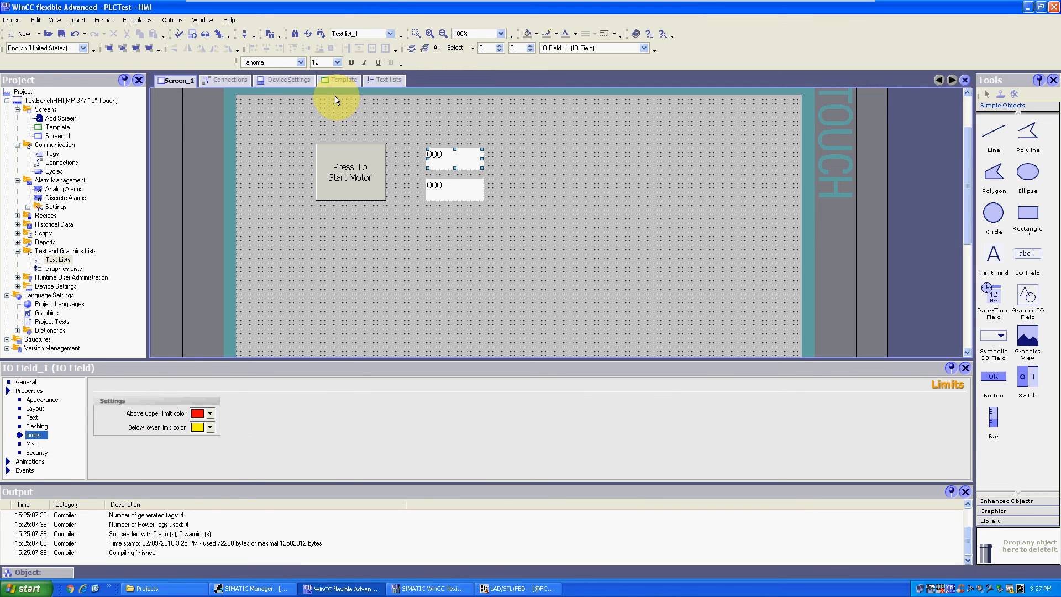
- Show the limits settings of the MotorDB.SpeedSetpoint tag in the project's tag table
{"action": "double_click", "coordinate": [52, 153]}
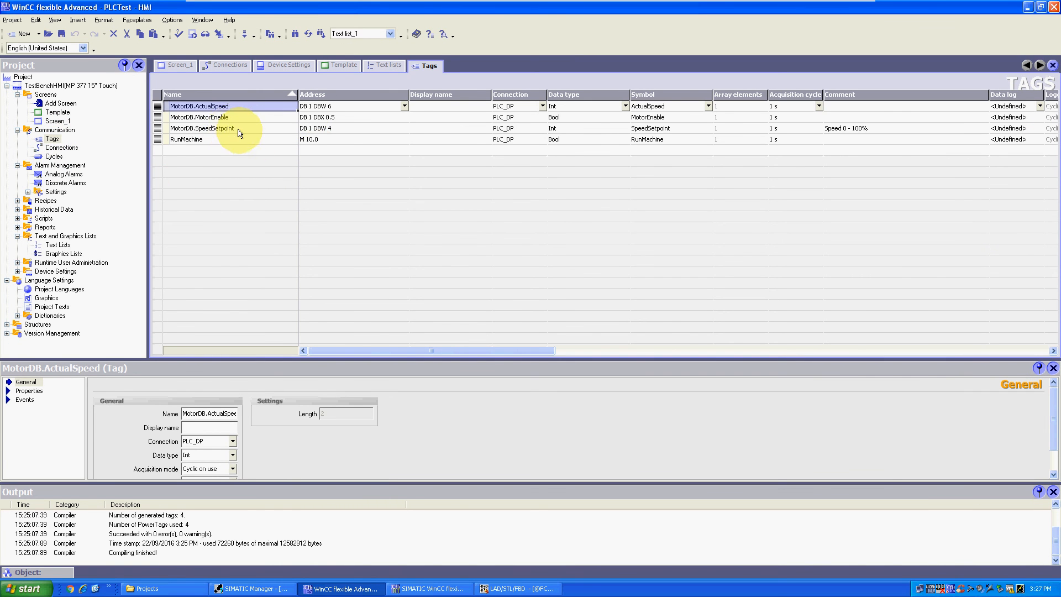
{"action": "left_click", "coordinate": [240, 133]}
{"action": "left_click_drag", "start_coordinate": [409, 350], "coordinate": [983, 344]}
{"action": "left_click", "coordinate": [160, 128]}
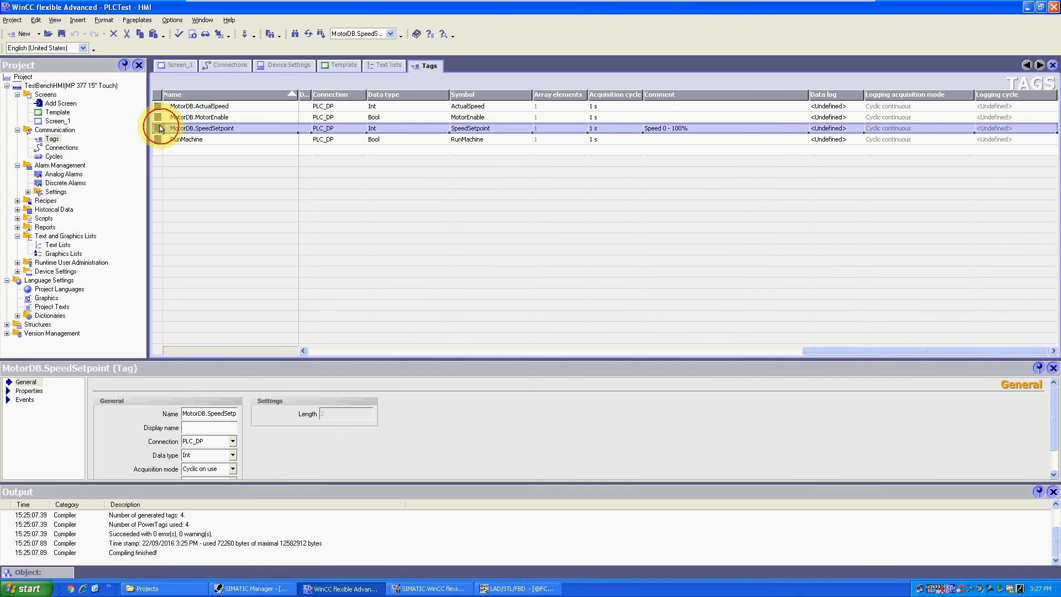
{"action": "left_click", "coordinate": [32, 390]}
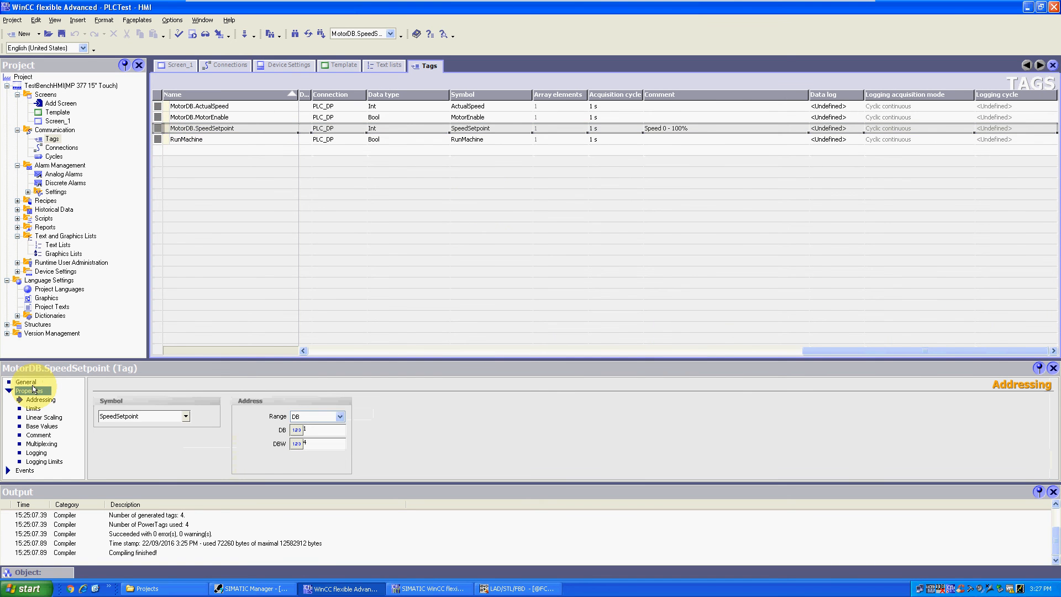
{"action": "left_click", "coordinate": [37, 409]}
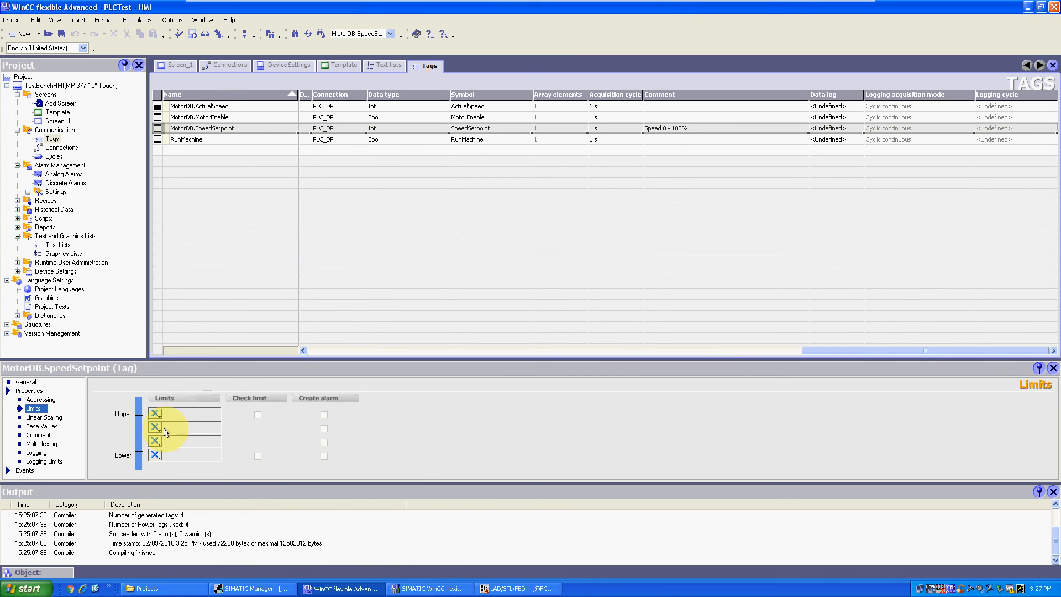
- Give the MotorDB.SpeedSetpoint tag a constant upper limit of 100 and a constant lower limit of 0
{"action": "left_click", "coordinate": [154, 413]}
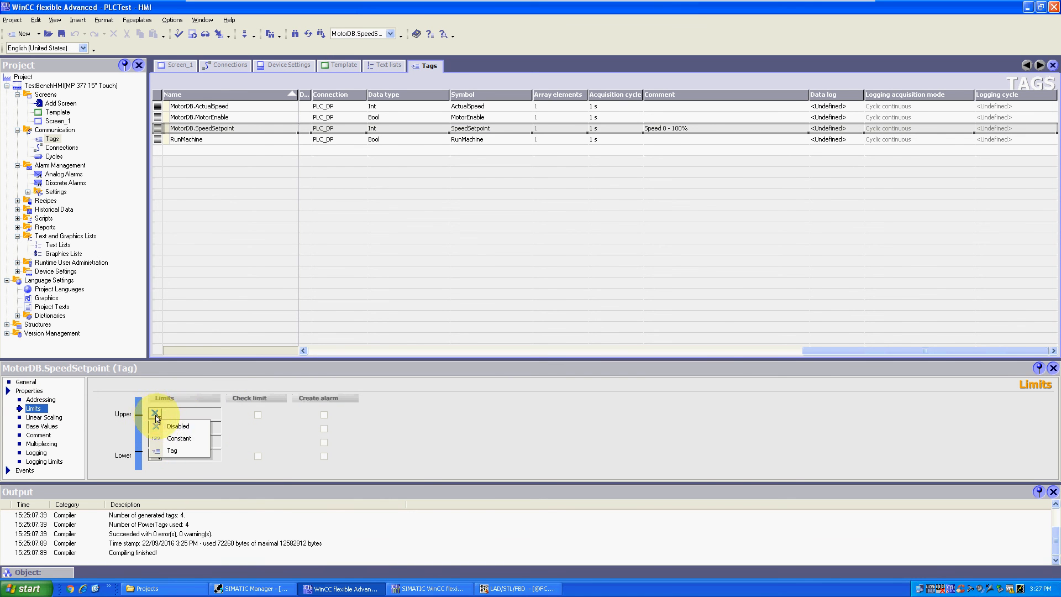
{"action": "left_click", "coordinate": [166, 427]}
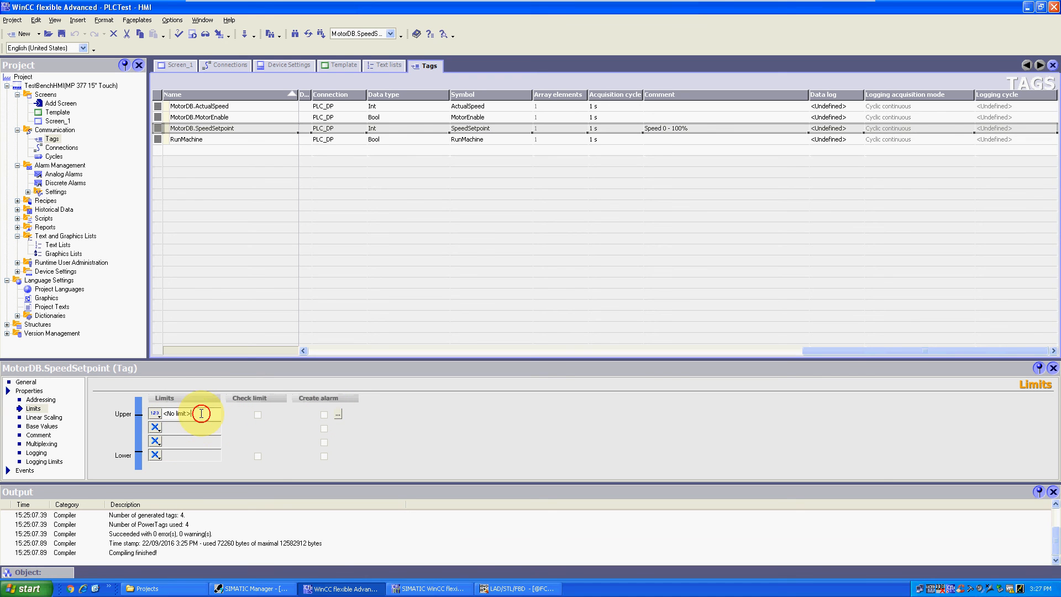
{"action": "left_click_drag", "start_coordinate": [201, 413], "coordinate": [133, 416]}
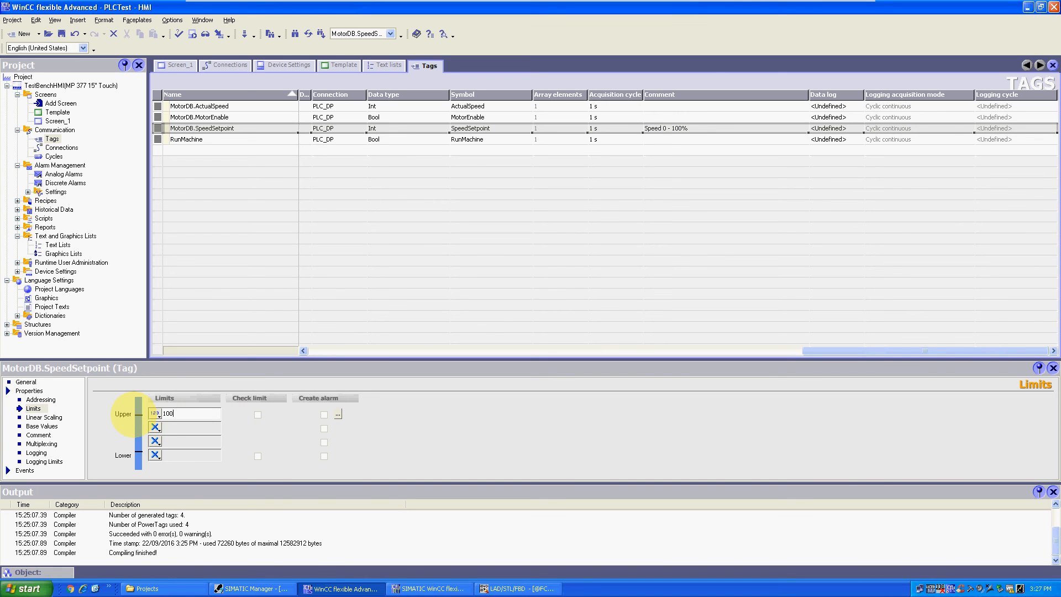
{"action": "left_click", "coordinate": [155, 454]}
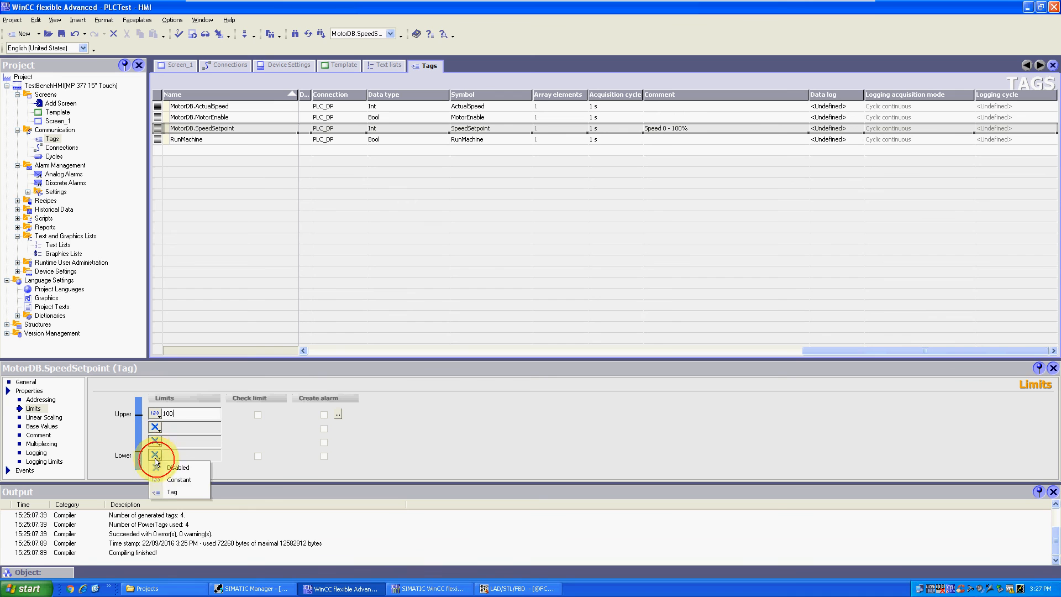
{"action": "left_click", "coordinate": [166, 469]}
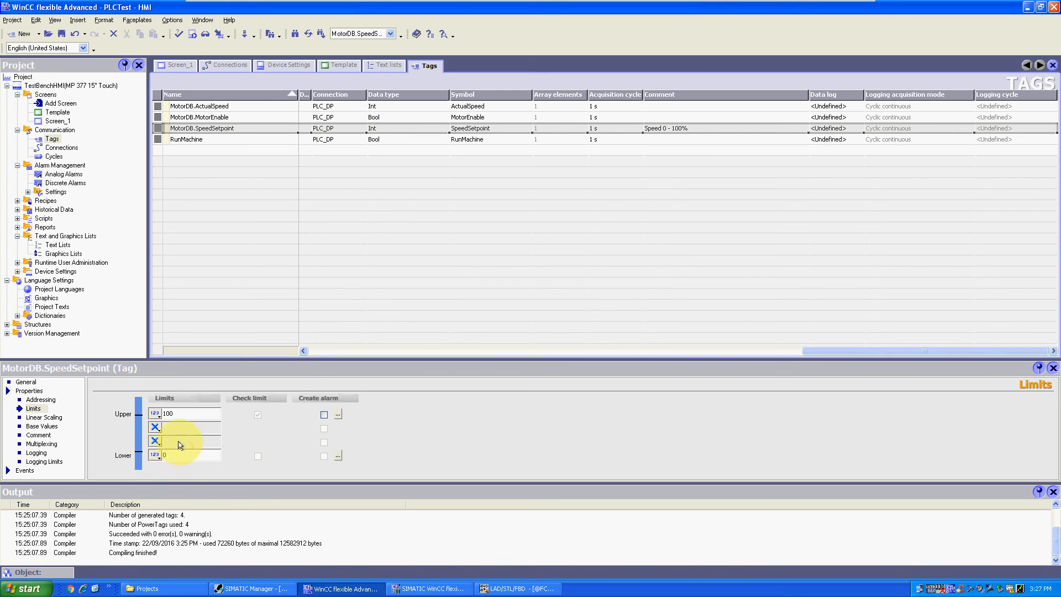
{"action": "left_click", "coordinate": [186, 418]}
{"action": "left_click", "coordinate": [155, 454]}
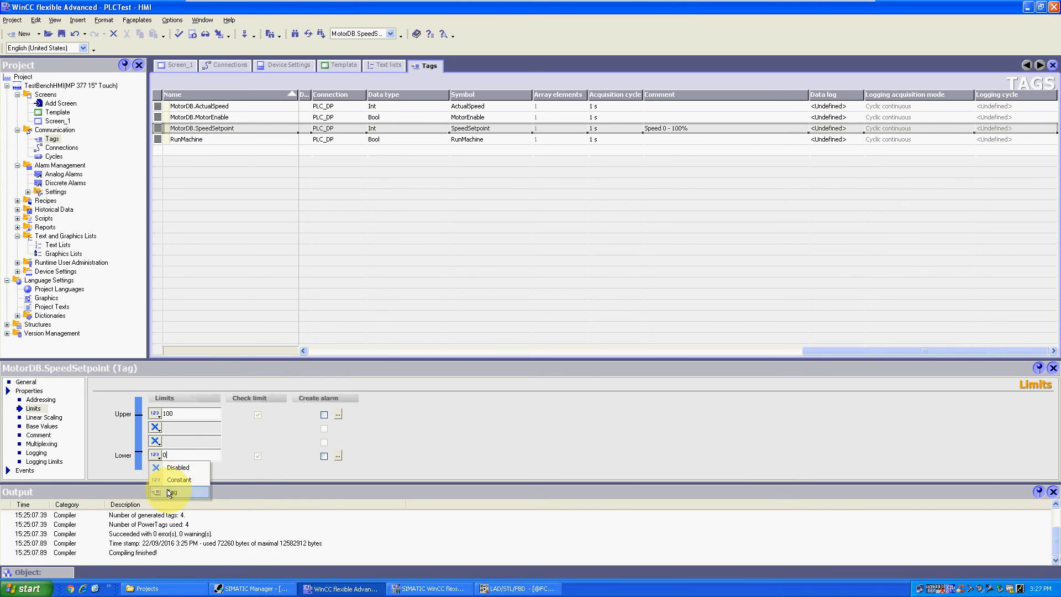
{"action": "left_click", "coordinate": [228, 449]}
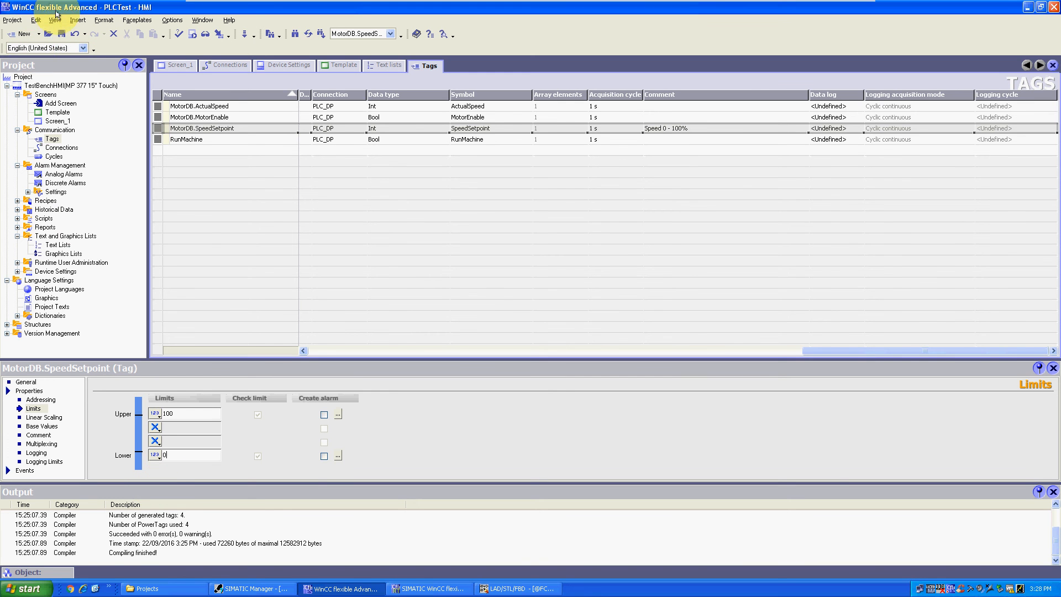
- Close the running runtime and start it again with the changed tag limits, without transferring to the device
{"action": "left_click", "coordinate": [431, 588]}
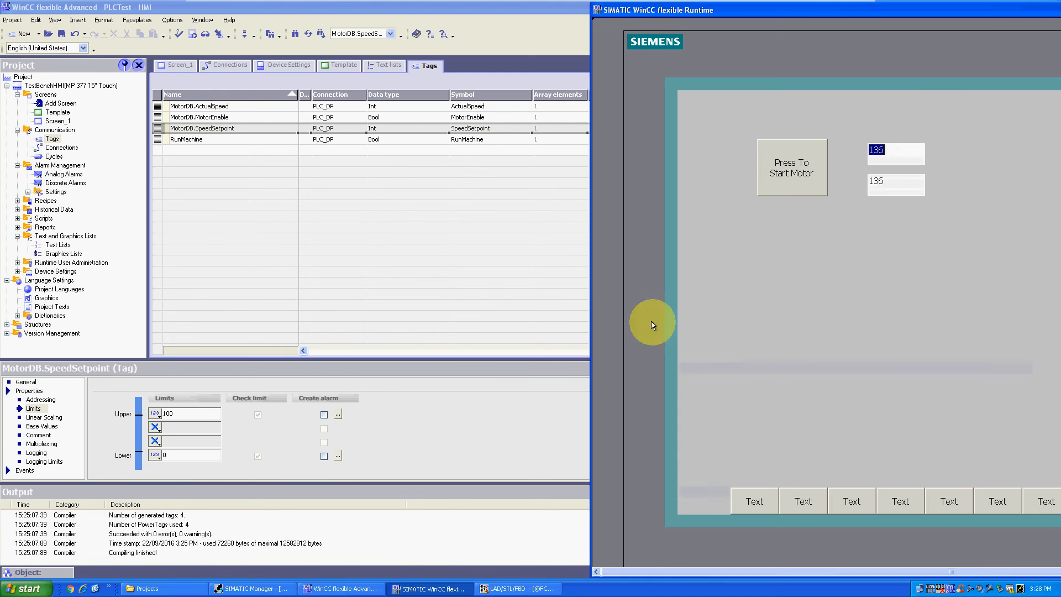
{"action": "left_click_drag", "start_coordinate": [1011, 17], "coordinate": [746, 81]}
{"action": "left_click_drag", "start_coordinate": [1021, 78], "coordinate": [868, 86]}
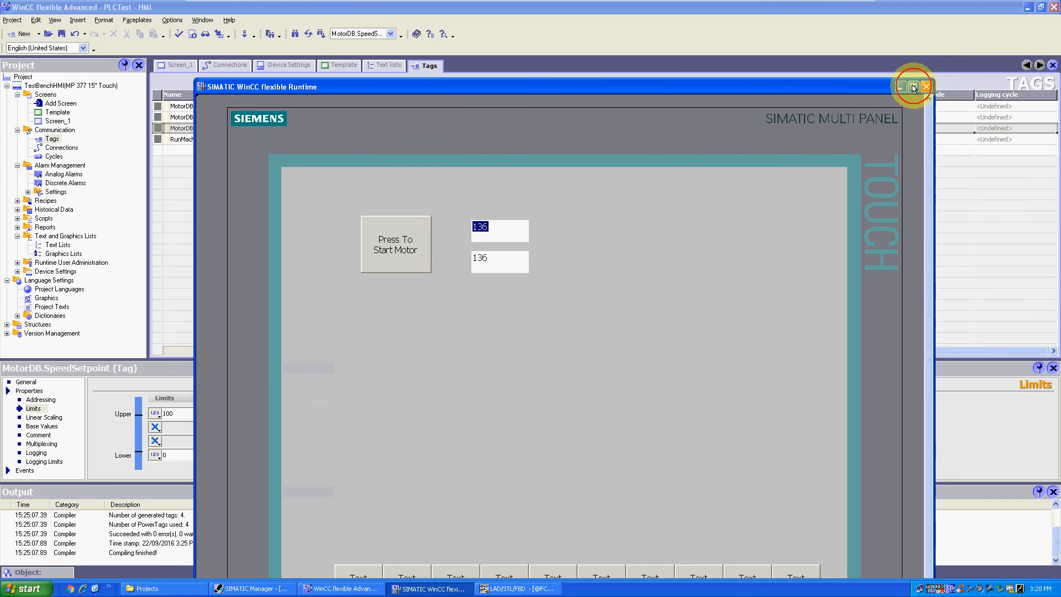
{"action": "left_click", "coordinate": [926, 87]}
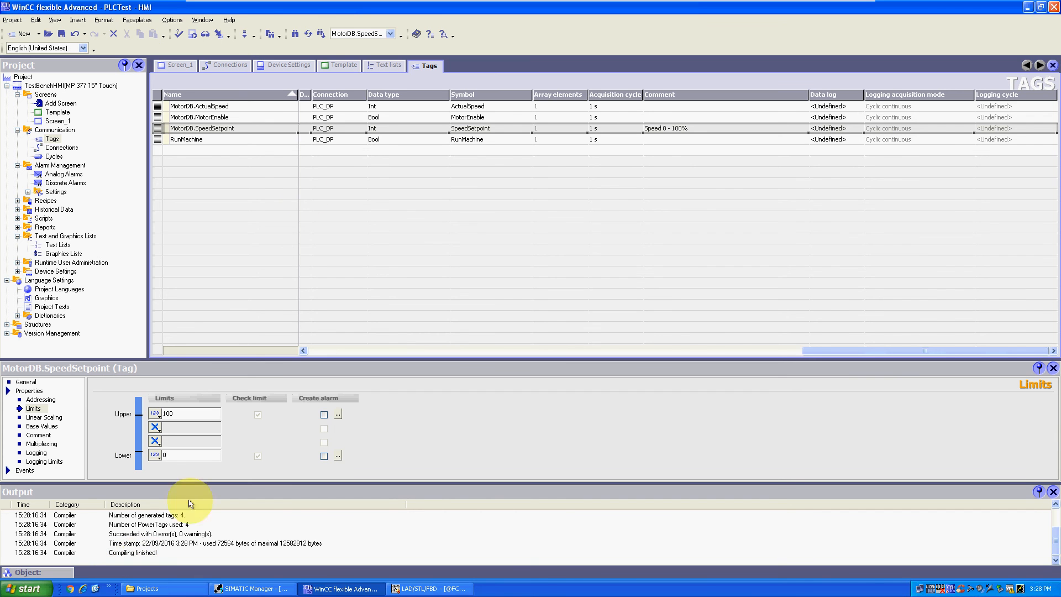
{"action": "left_click", "coordinate": [245, 36]}
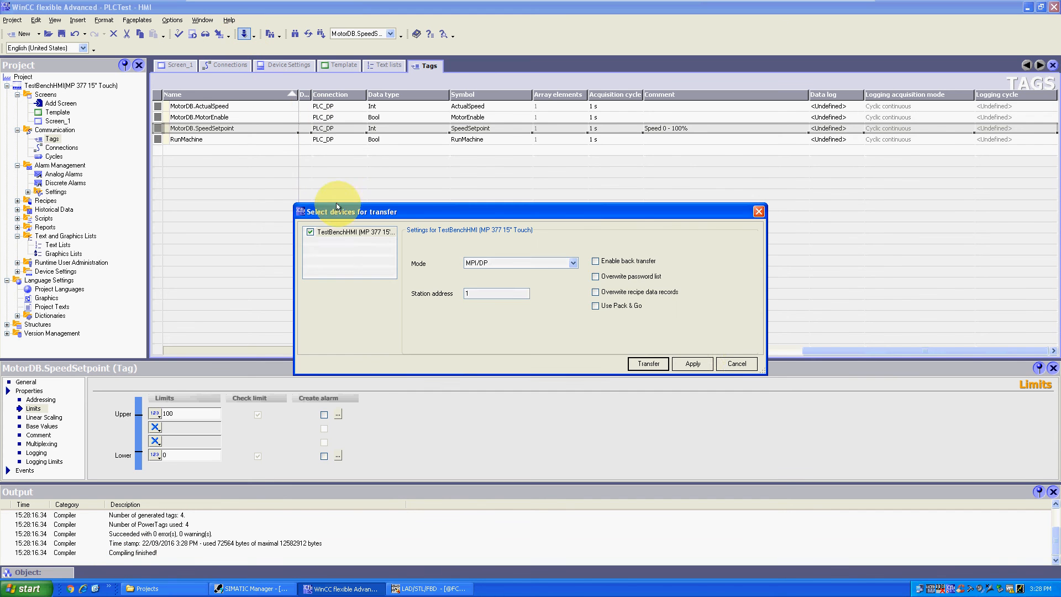
{"action": "left_click", "coordinate": [736, 364]}
{"action": "left_click", "coordinate": [201, 35]}
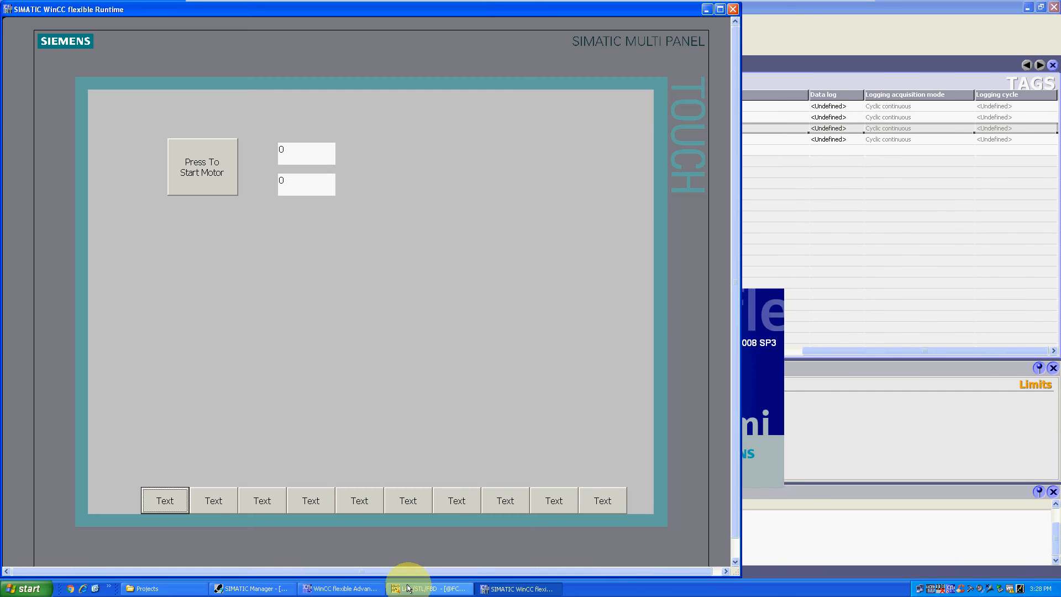
- Arrange the runtime beside the online FC2 code and set the speed setpoint to 50
{"action": "left_click", "coordinate": [410, 589]}
{"action": "left_click_drag", "start_coordinate": [433, 9], "coordinate": [989, 25]}
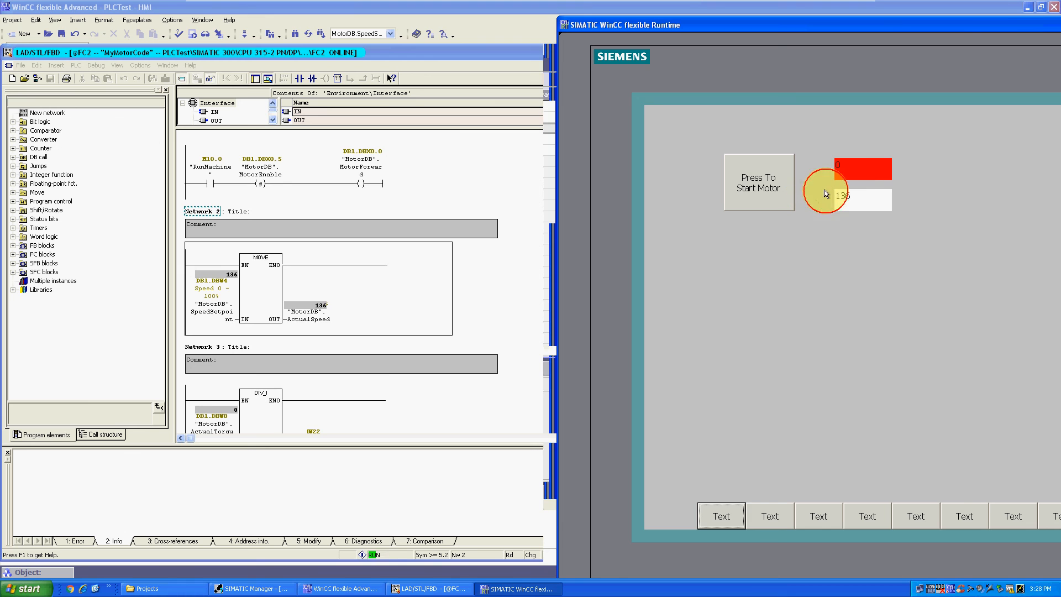
{"action": "left_click", "coordinate": [855, 168]}
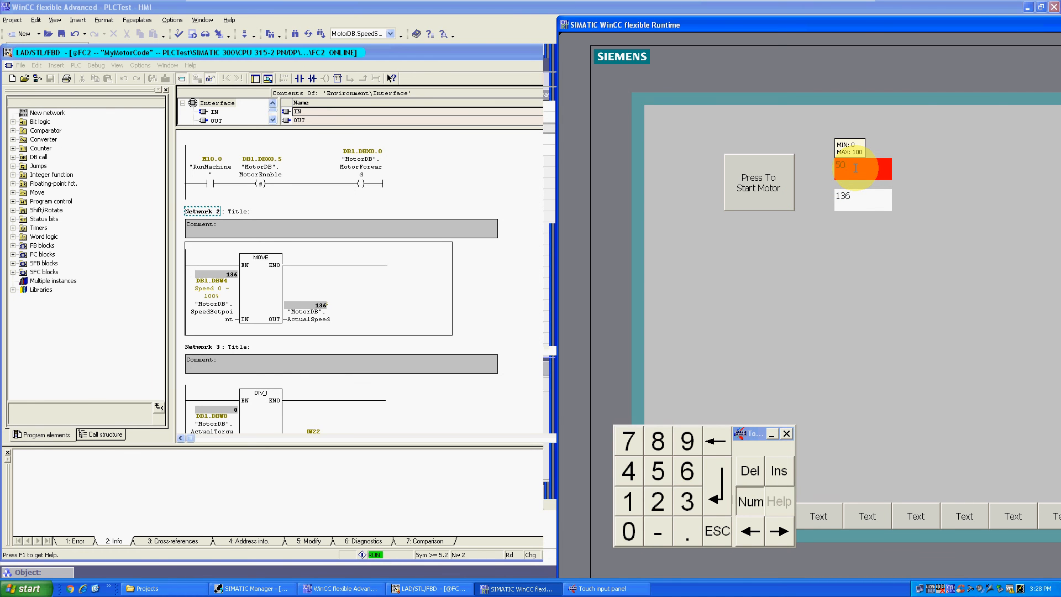
{"action": "type", "text": "50"}
{"action": "left_click", "coordinate": [717, 477]}
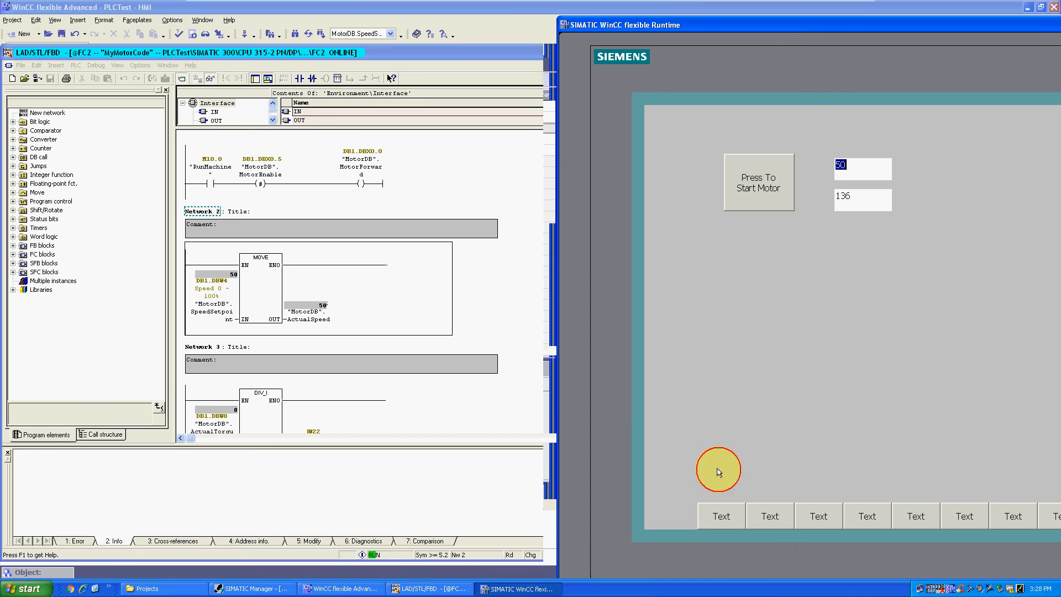
- Try to set the runtime's speed setpoint to 120 and then to 140 to test the upper limit
{"action": "left_click", "coordinate": [867, 195]}
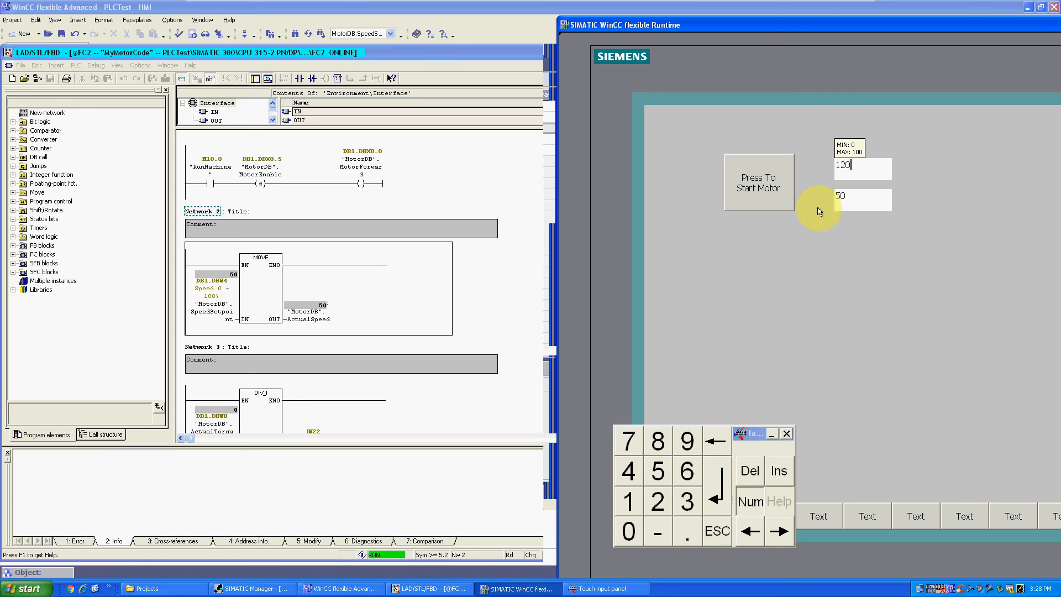
{"action": "left_click", "coordinate": [713, 486]}
{"action": "left_click", "coordinate": [858, 210]}
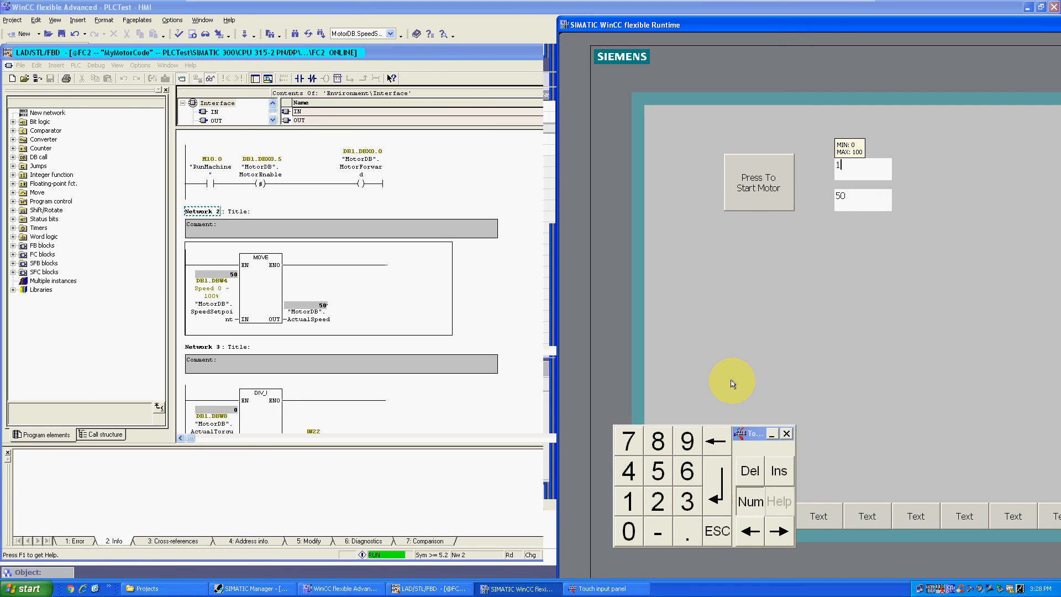
{"action": "left_click", "coordinate": [713, 487]}
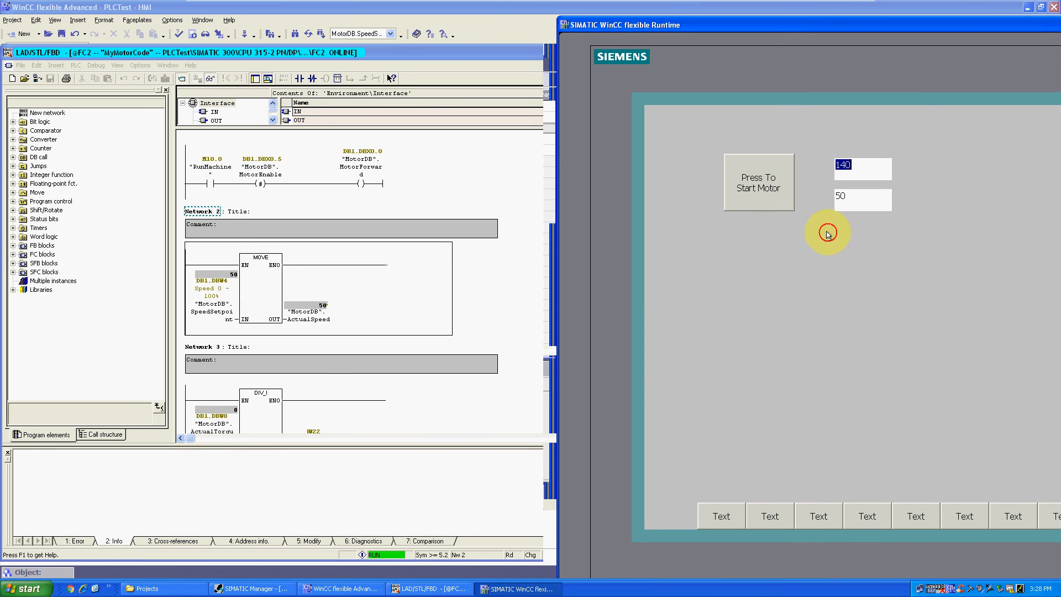
- Set the runtime's speed setpoint to 89 to test a value within the limits
{"action": "left_click", "coordinate": [859, 166]}
{"action": "left_click", "coordinate": [657, 440]}
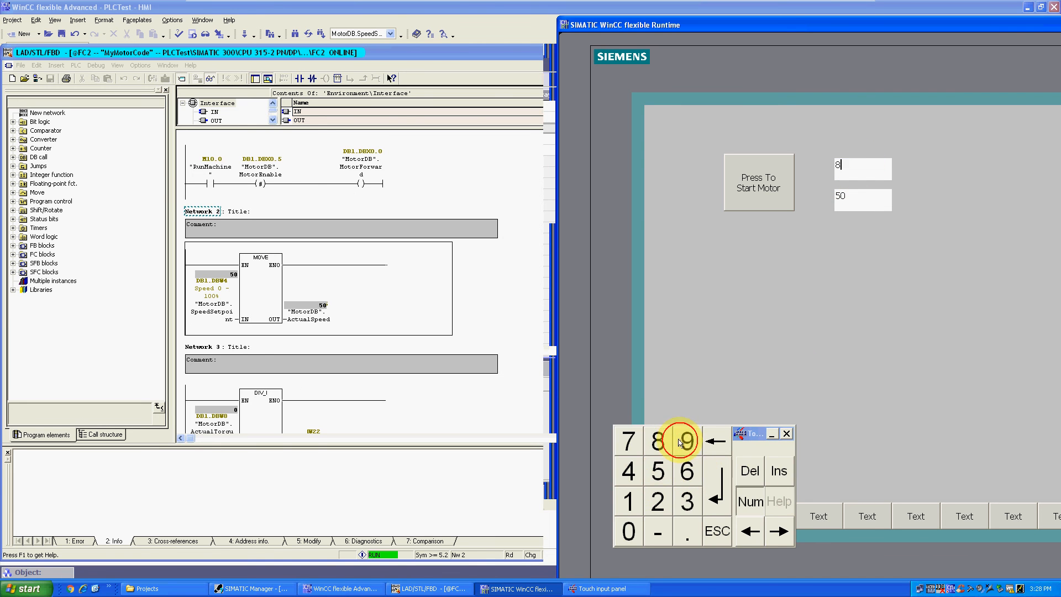
{"action": "left_click", "coordinate": [687, 441]}
{"action": "left_click", "coordinate": [716, 486]}
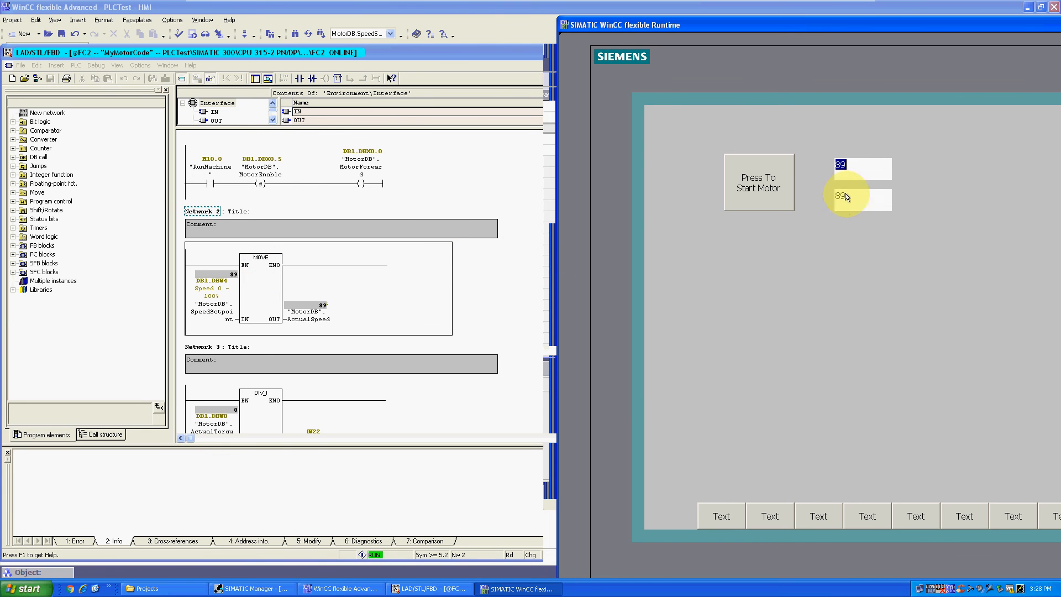
- Close the runtime and return to Screen_1 in WinCC flexible Advanced
{"action": "left_click_drag", "start_coordinate": [864, 31], "coordinate": [485, 59]}
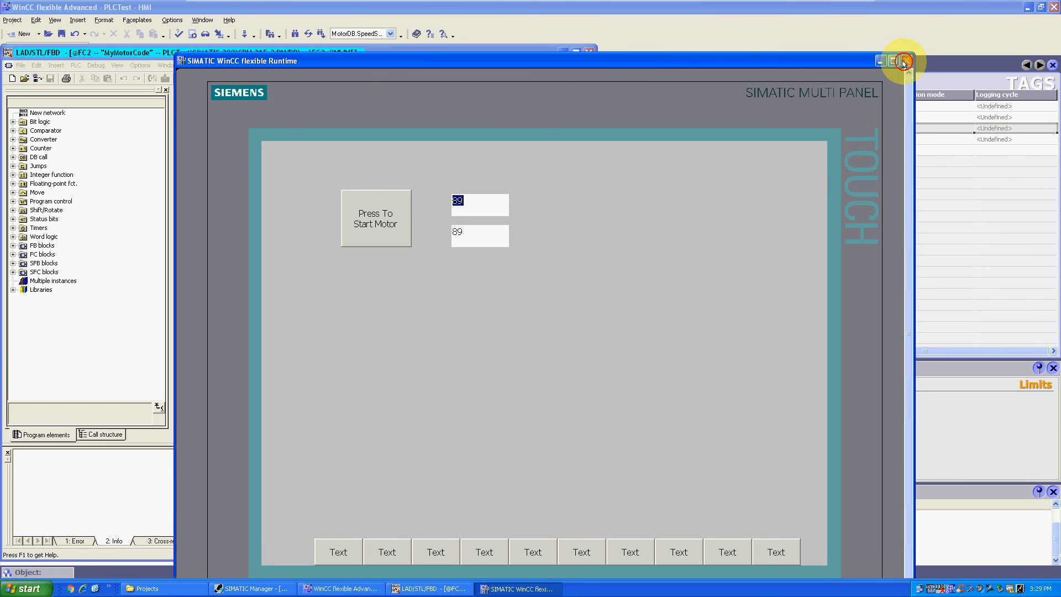
{"action": "left_click", "coordinate": [904, 63]}
{"action": "left_click", "coordinate": [343, 588]}
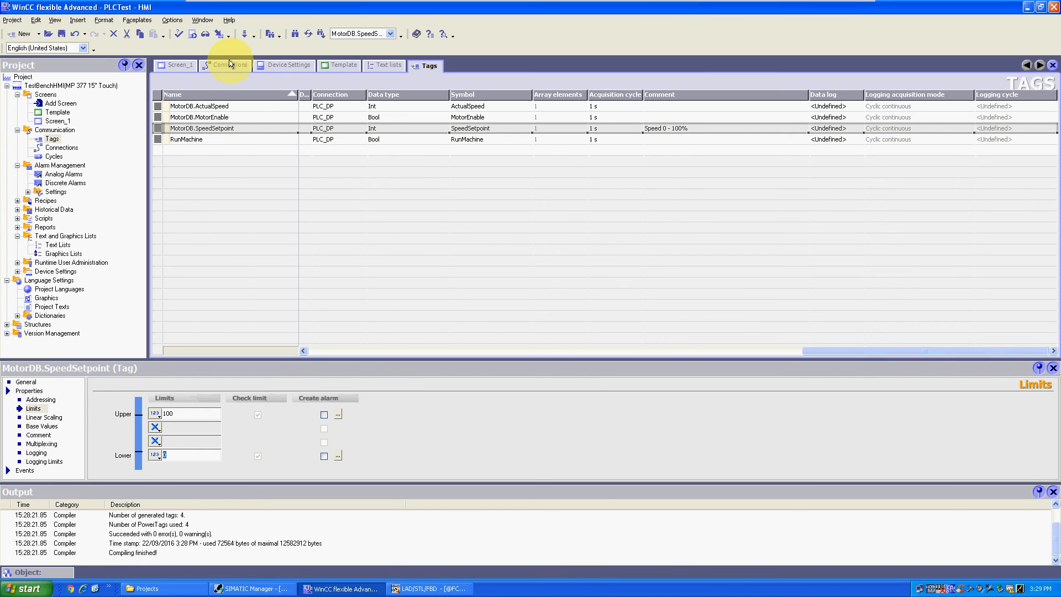
{"action": "left_click", "coordinate": [192, 70]}
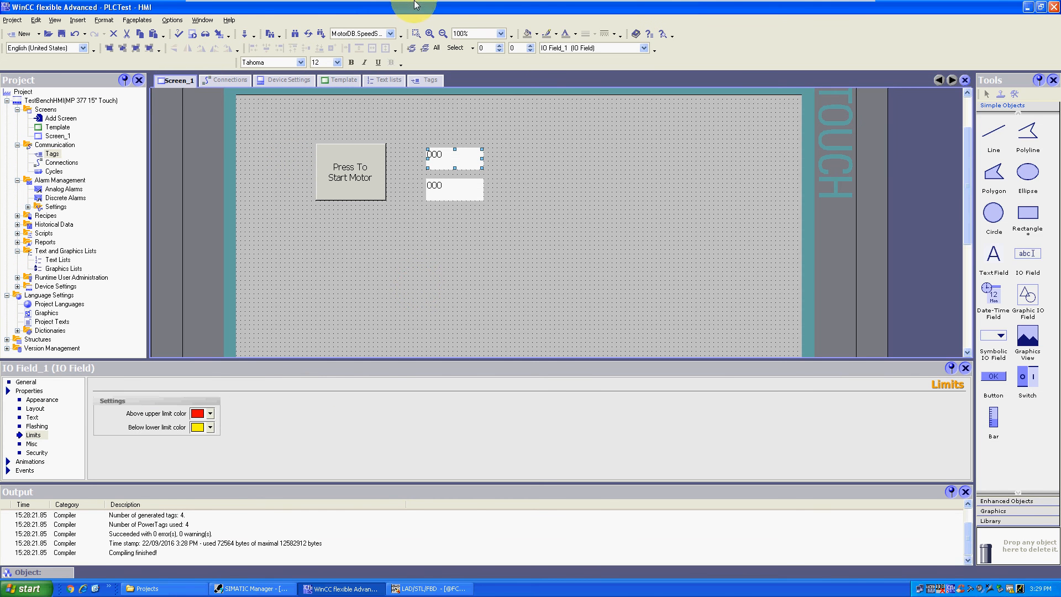
{"action": "mouse_move", "coordinate": [617, 5]}
{"action": "left_click", "coordinate": [833, 8]}
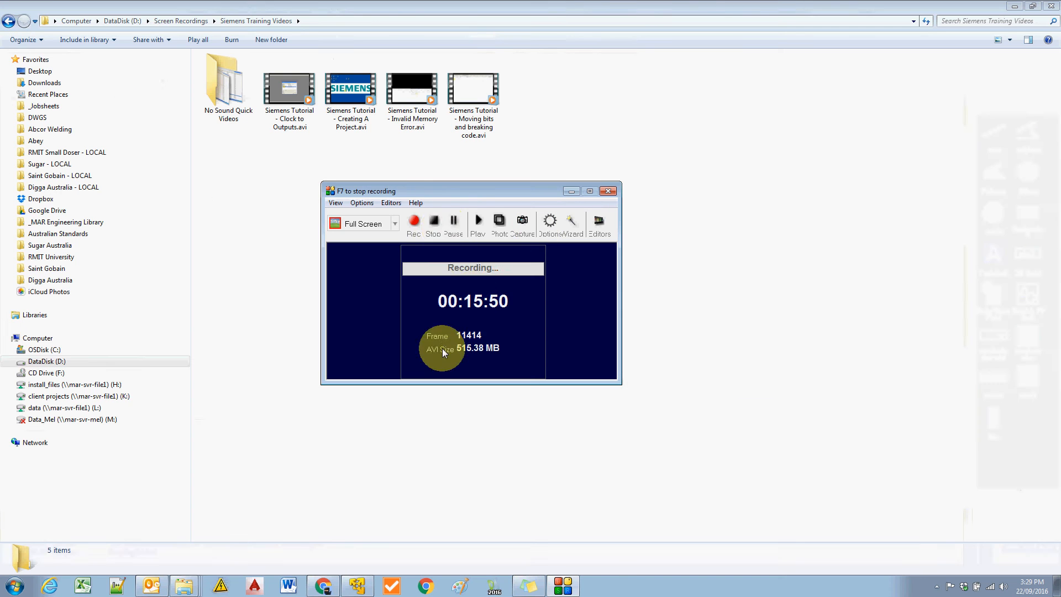